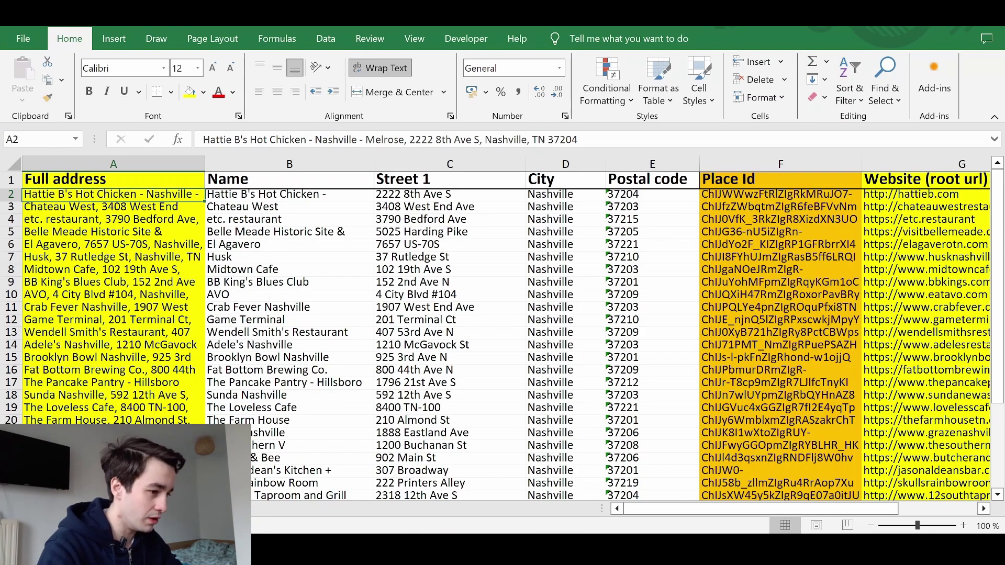
- Start an Octoparse task on google.com/maps in Browse mode and refuse Google's cookie prompt ('Tout refuser')
scroll(182, 348, down, 1)
scroll(182, 348, up, 1)
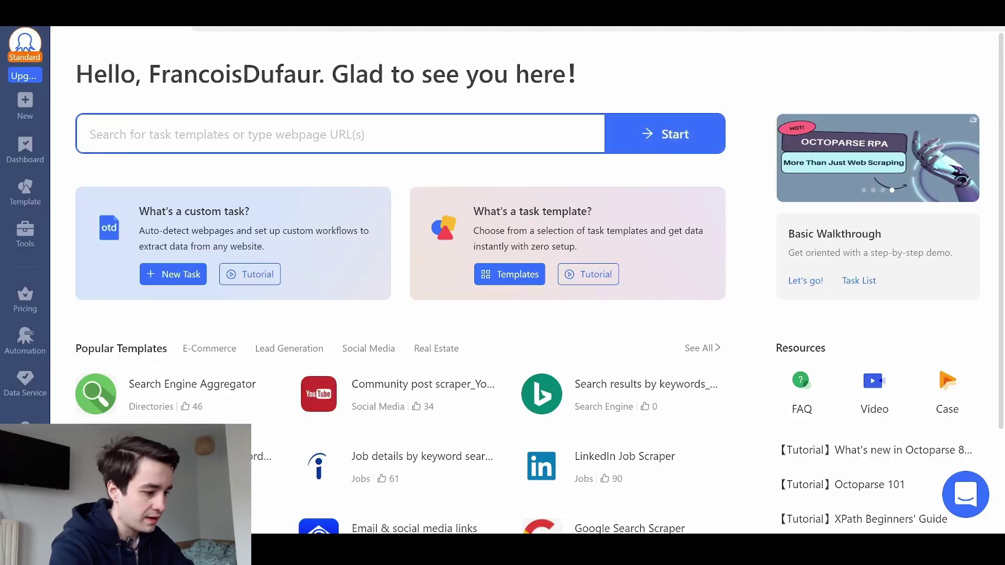
text(google)
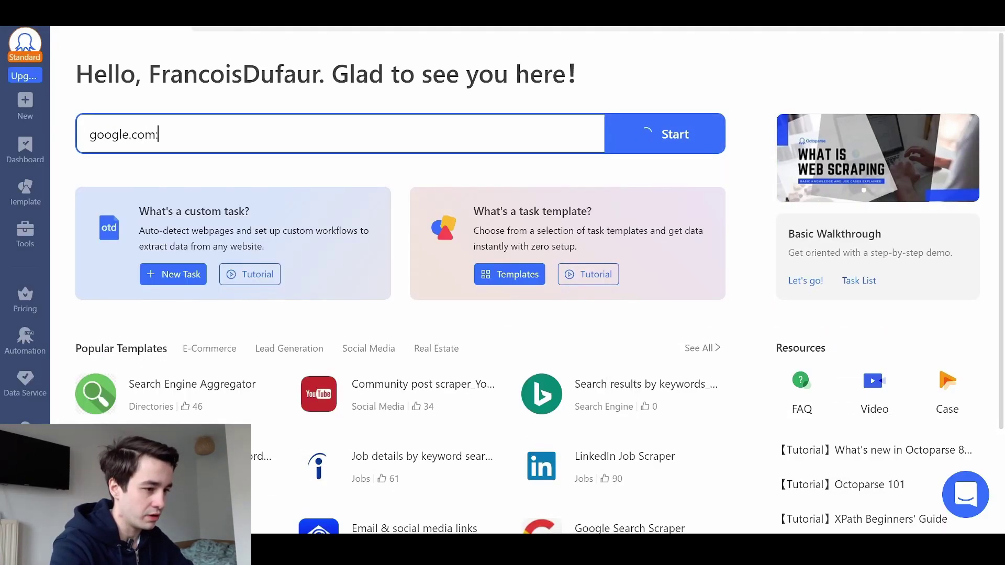
text(.com/maps)
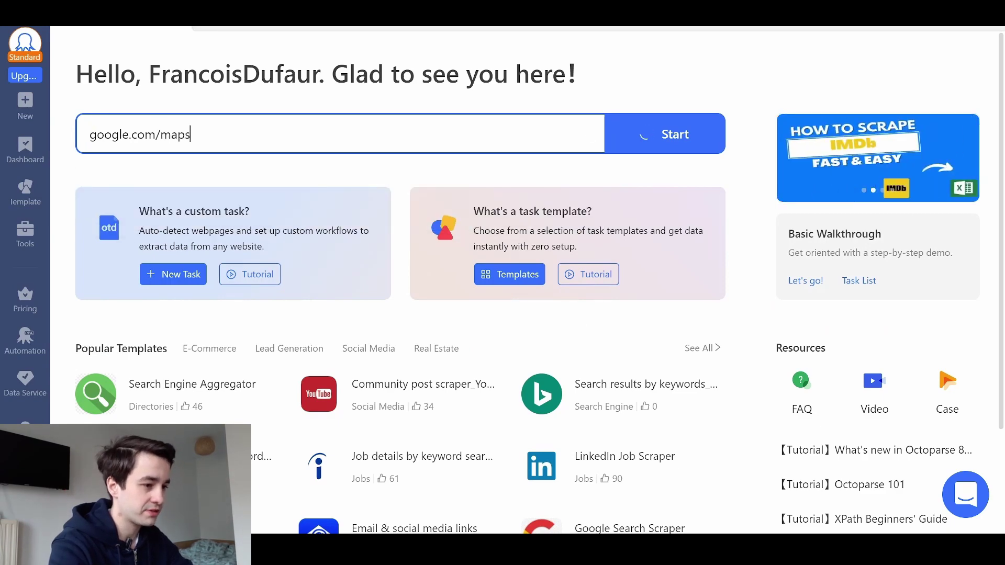
key(Return)
click(774, 354)
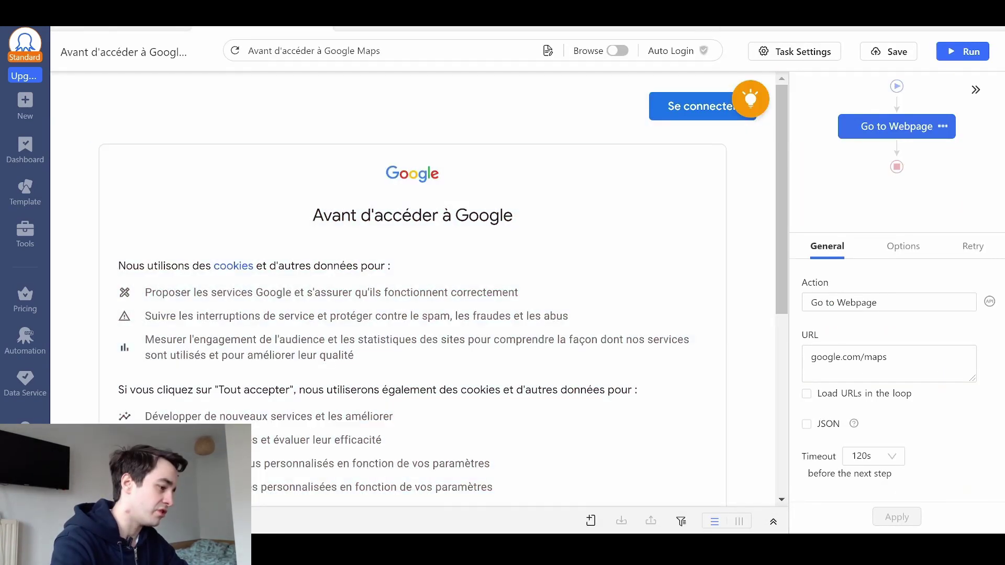
click(619, 51)
scroll(601, 227, down, 6)
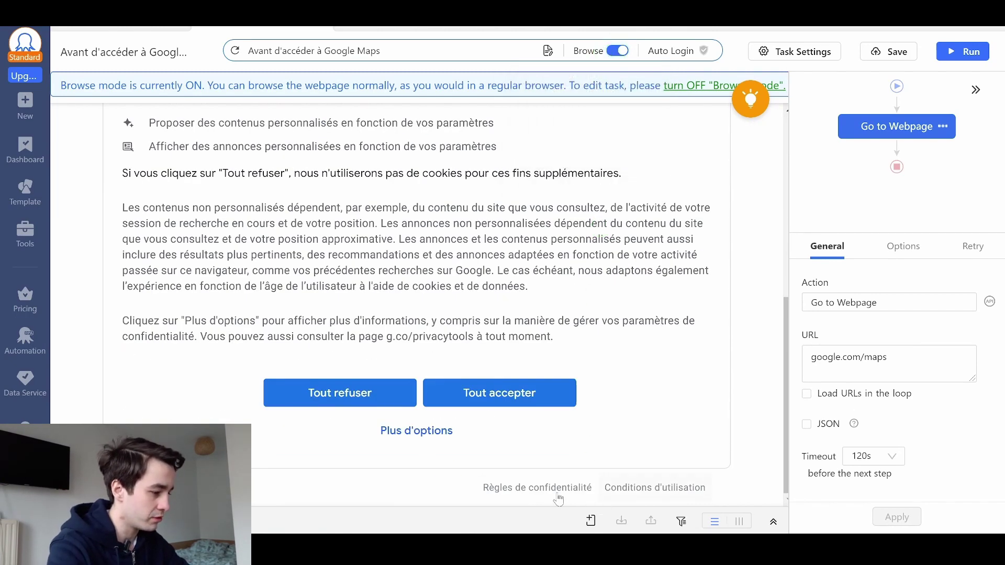
click(359, 396)
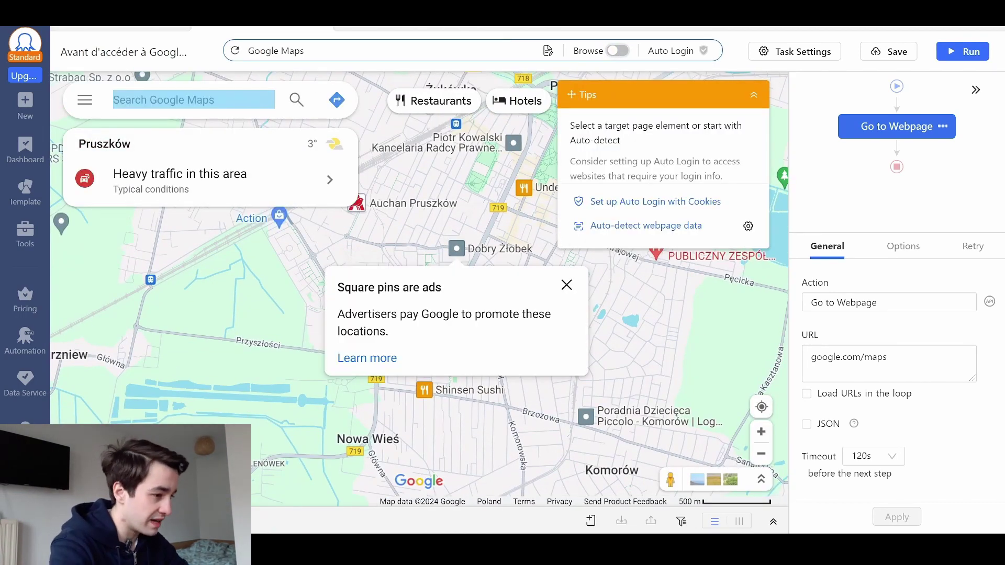
- Add an Enter text step on the Maps search box using Hattie B's address copied from cell A2
click(193, 99)
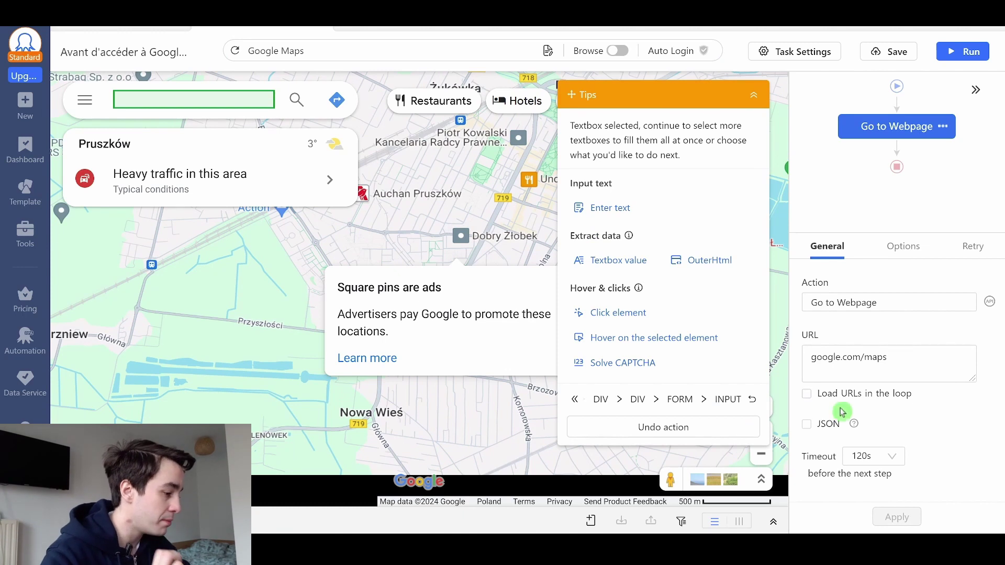
click(599, 206)
key(alt+Tab)
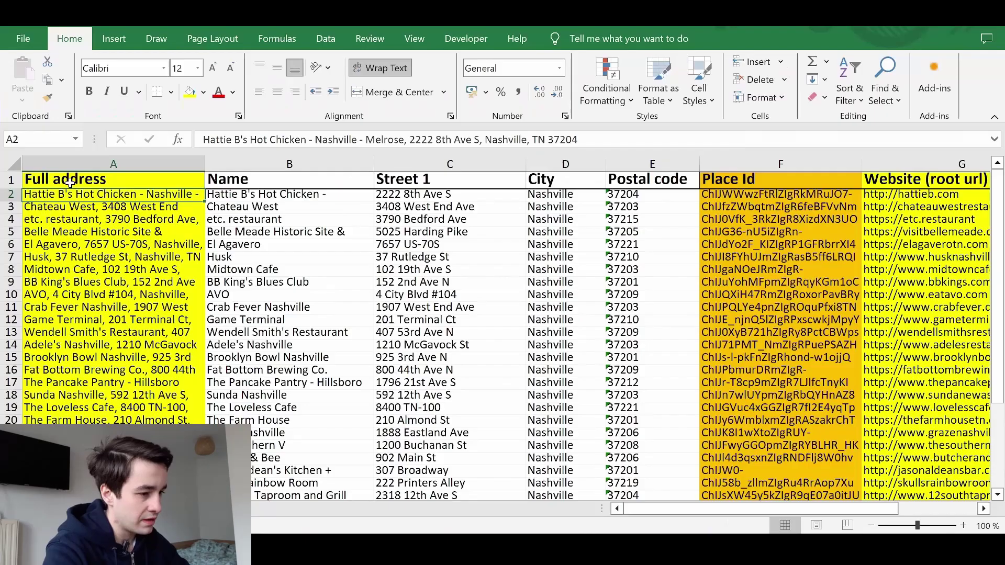
key(ctrl+c)
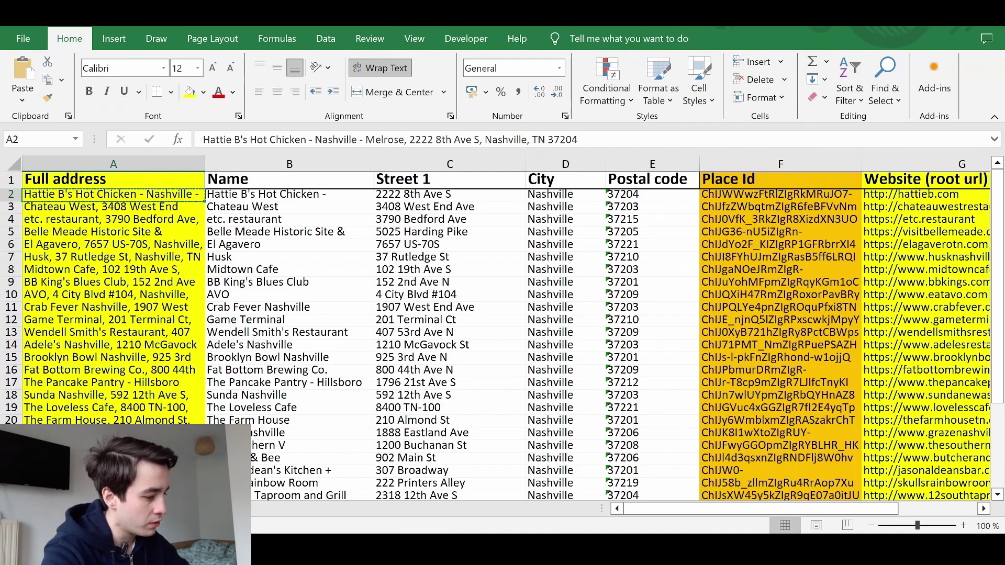
key(alt+Tab)
key(ctrl+v)
click(712, 285)
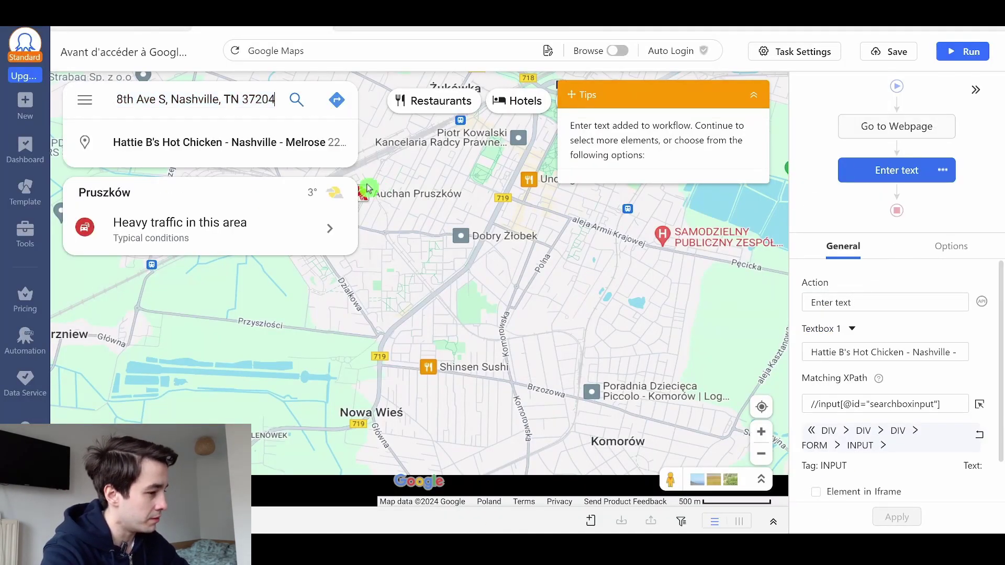
- Set the text step to wait 1s, hit Enter with a 1s timeout, and load with AJAX (5s)
click(950, 247)
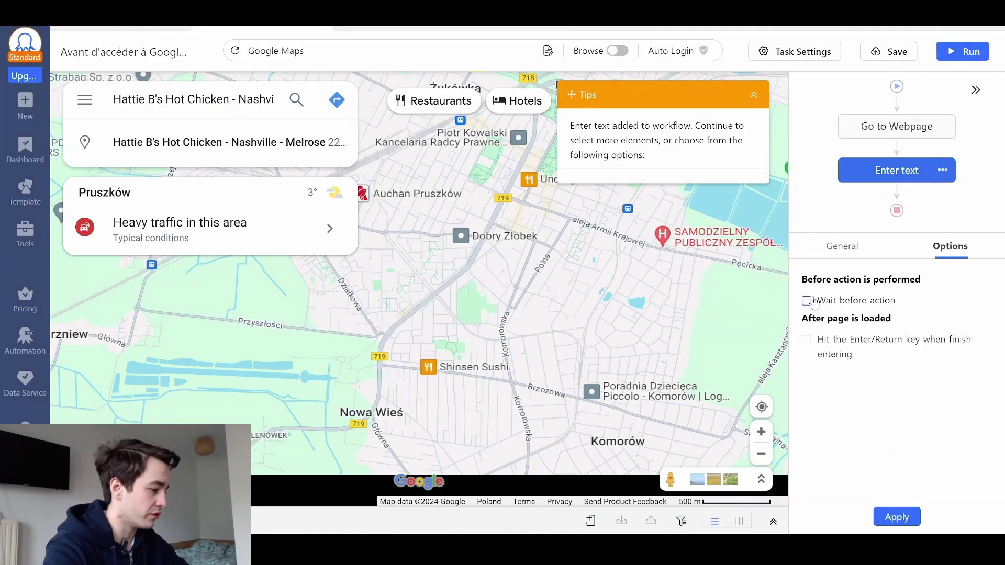
click(807, 301)
click(807, 372)
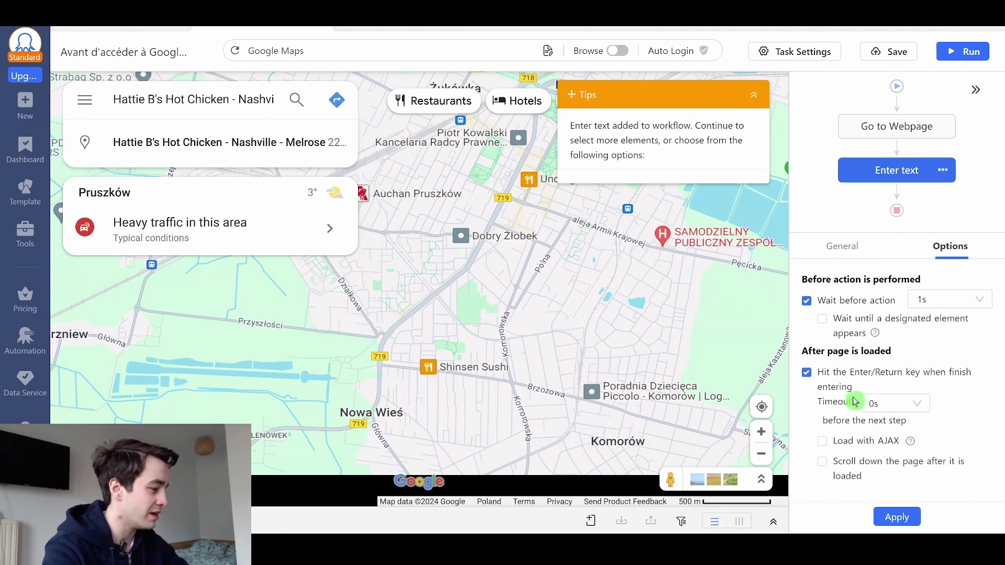
click(878, 405)
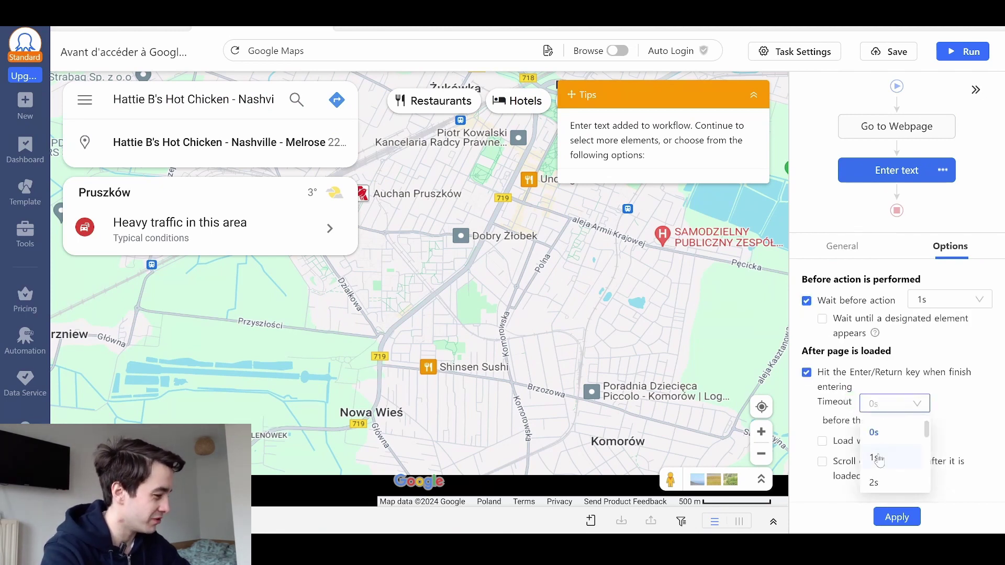
click(879, 458)
click(822, 440)
click(906, 462)
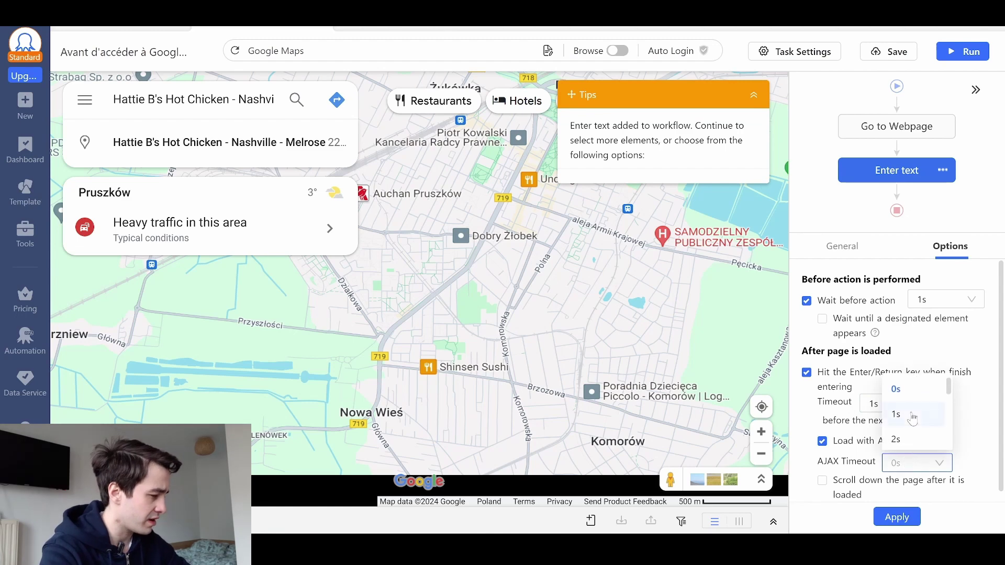
scroll(913, 413, down, 2)
click(896, 439)
click(896, 517)
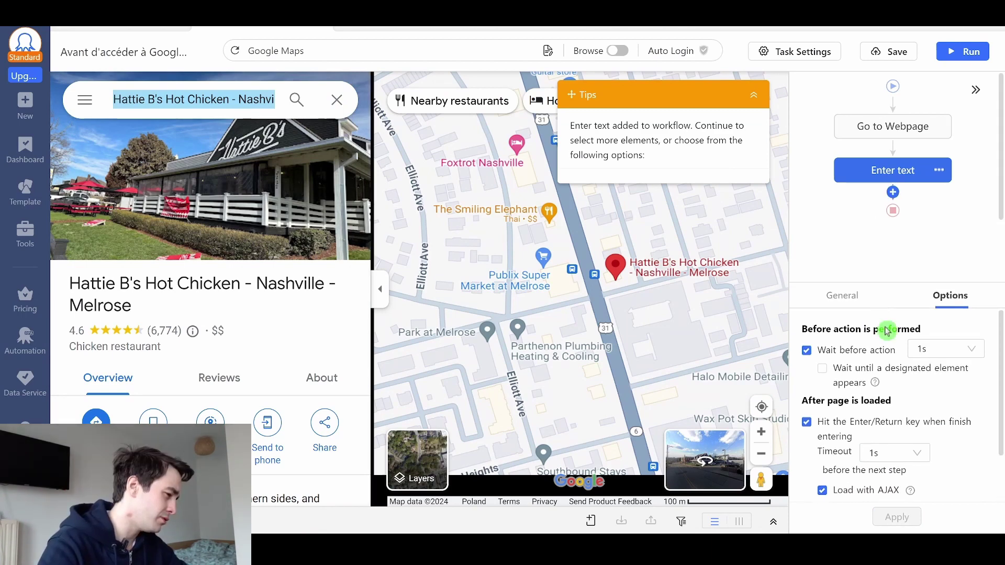
- Add an Extract Data step after the text-entry step
click(896, 196)
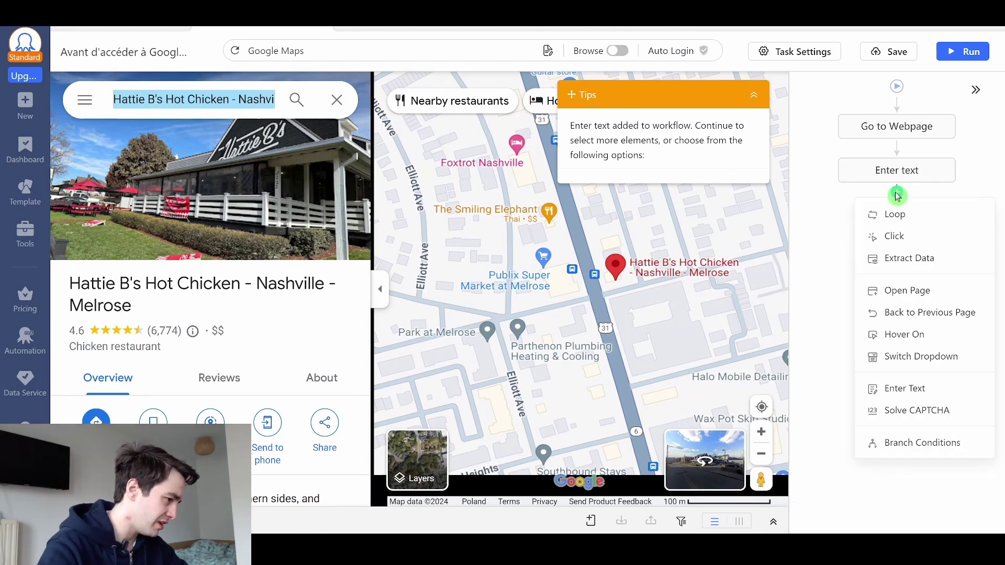
click(909, 258)
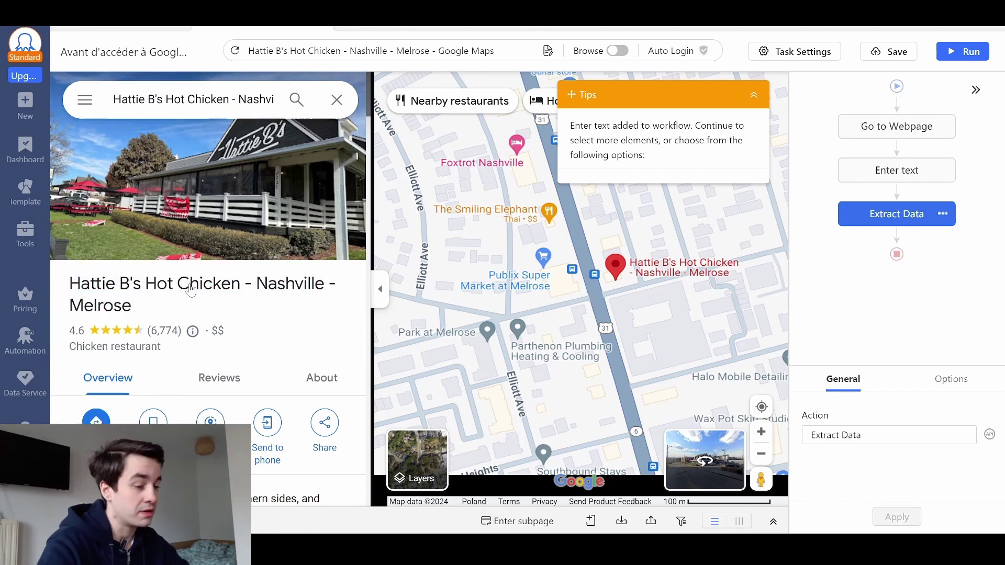
scroll(190, 291, down, 15)
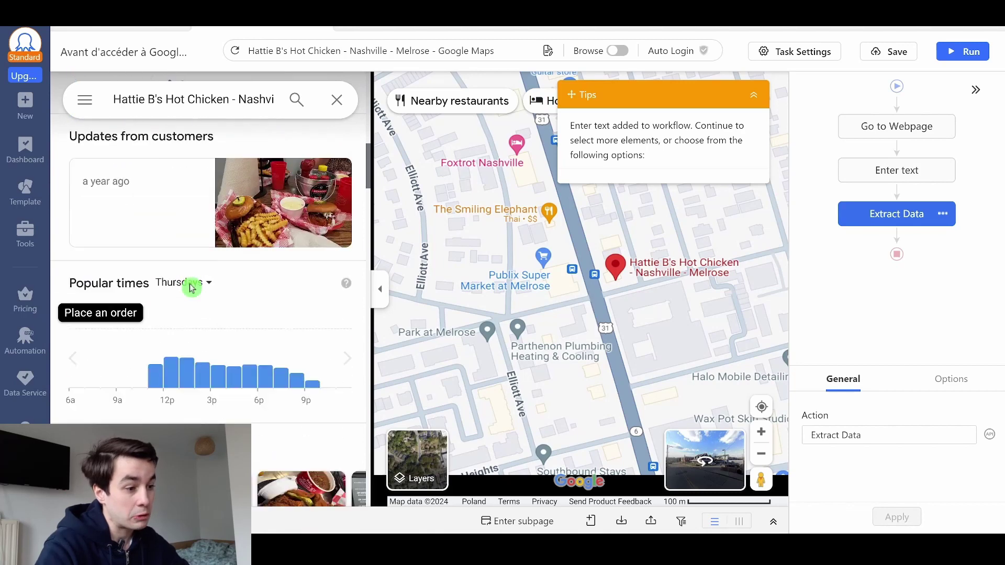
scroll(191, 291, up, 5)
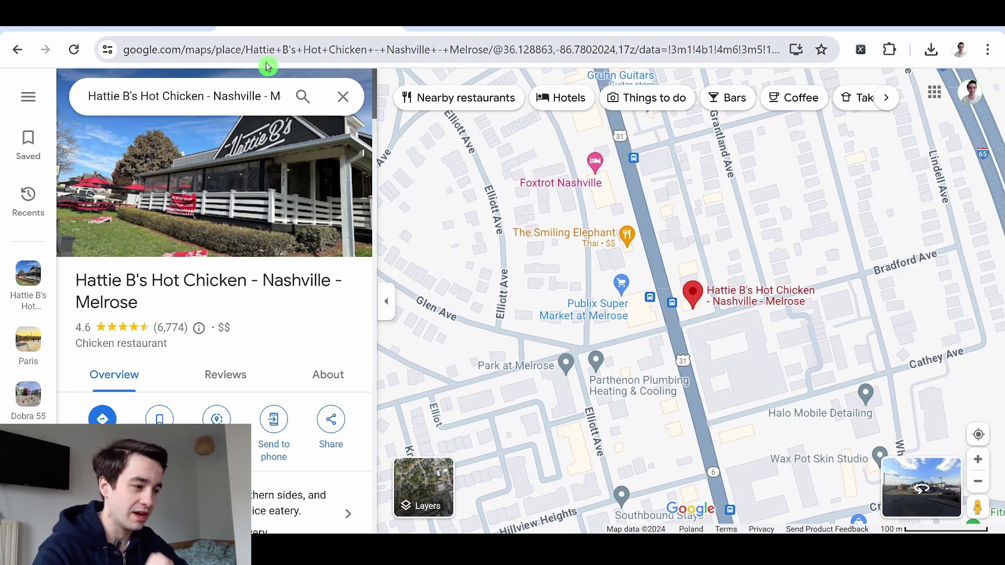
drag(503, 49, 541, 50)
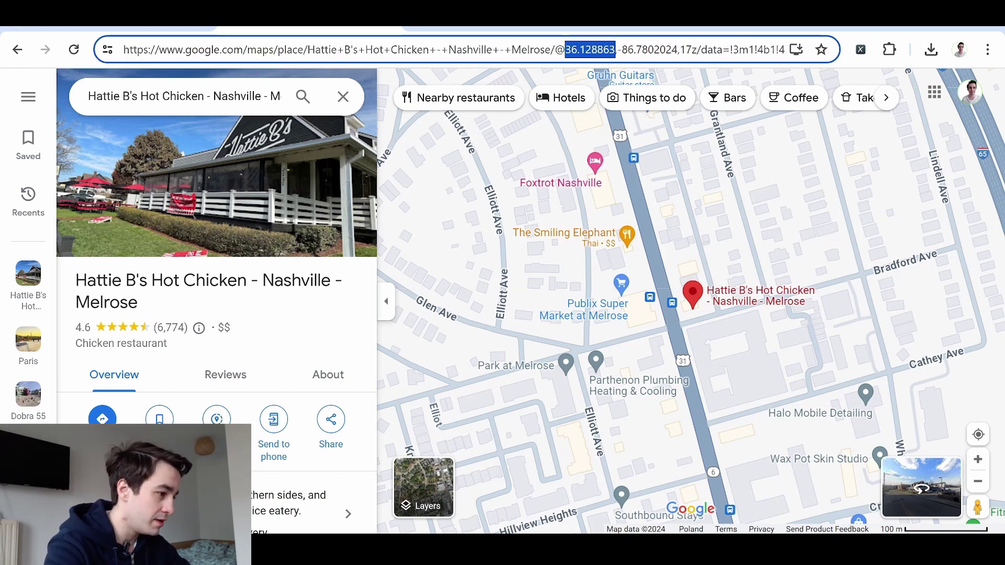
drag(618, 49, 678, 49)
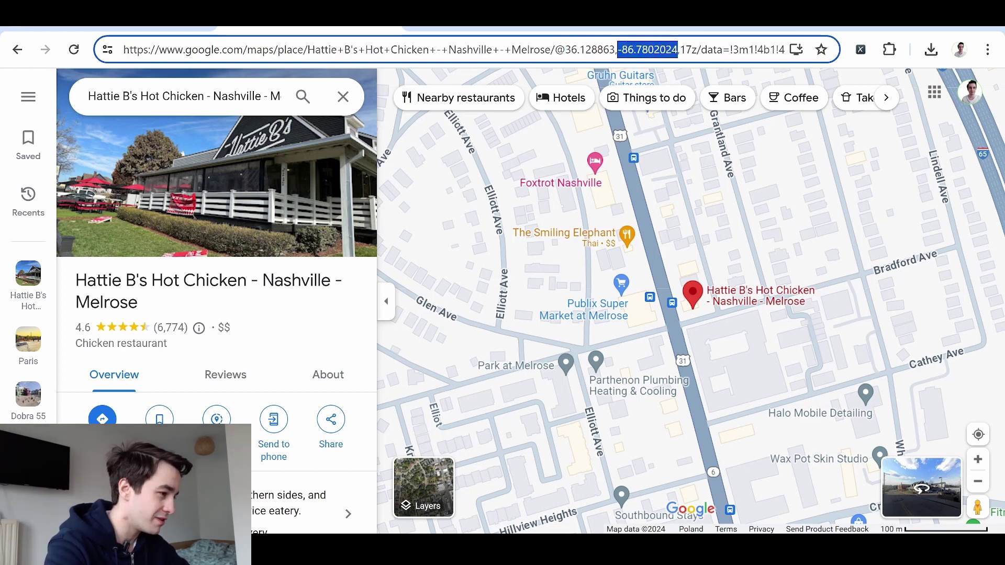
click(661, 49)
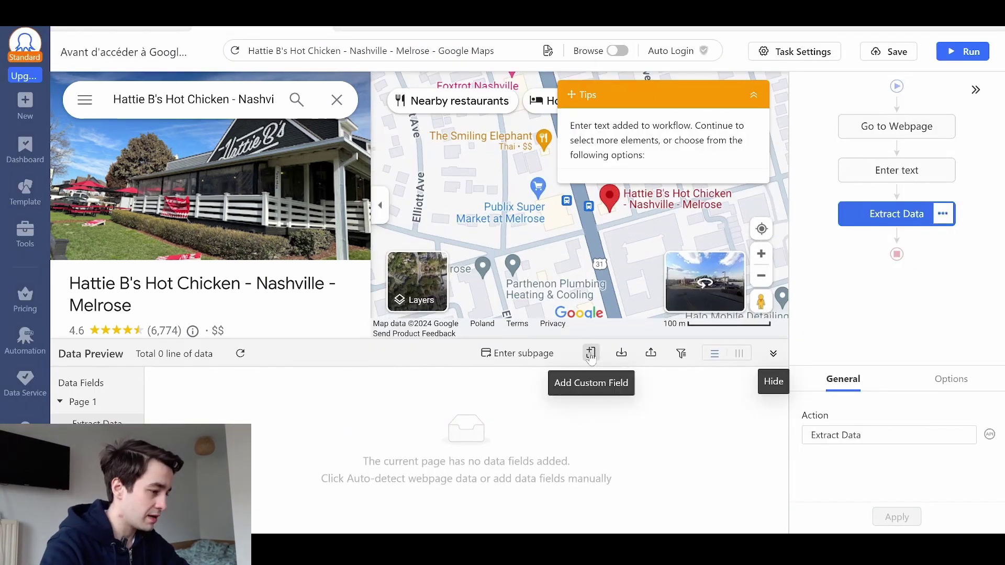
- Add two page URL fields and name them Latitude and Longitude
click(590, 353)
mouse_move(540, 424)
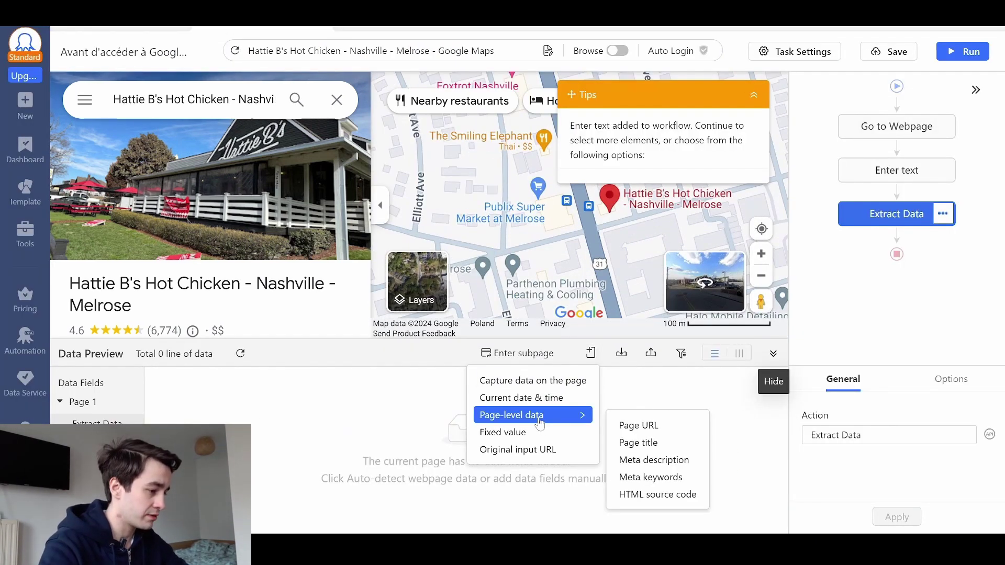
click(649, 425)
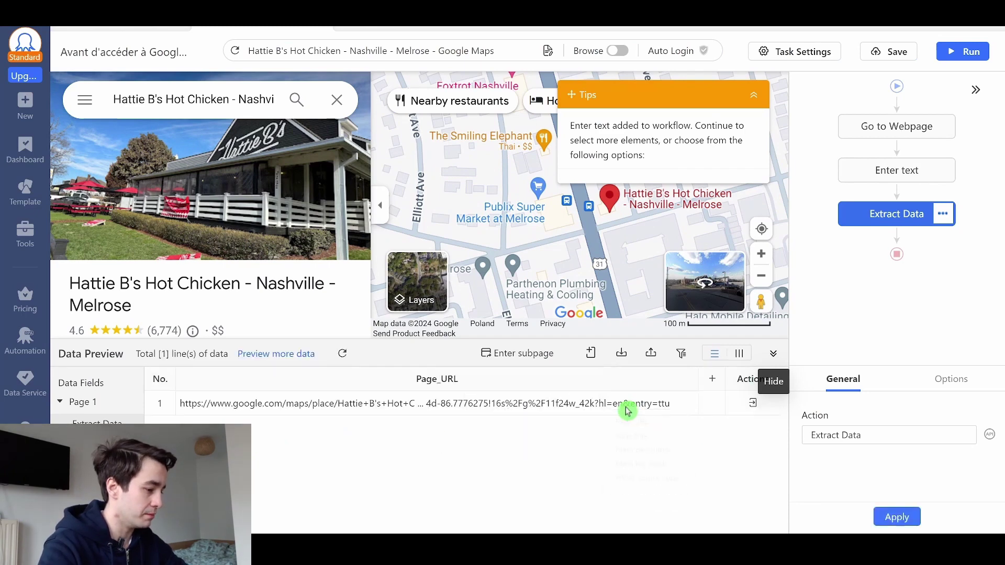
click(591, 353)
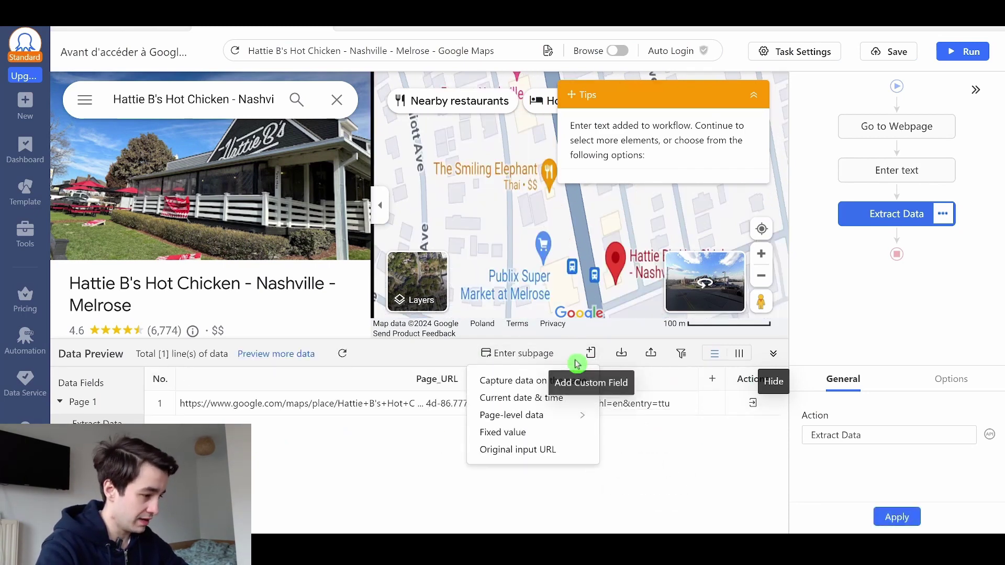
mouse_move(529, 419)
click(636, 422)
double_click(306, 378)
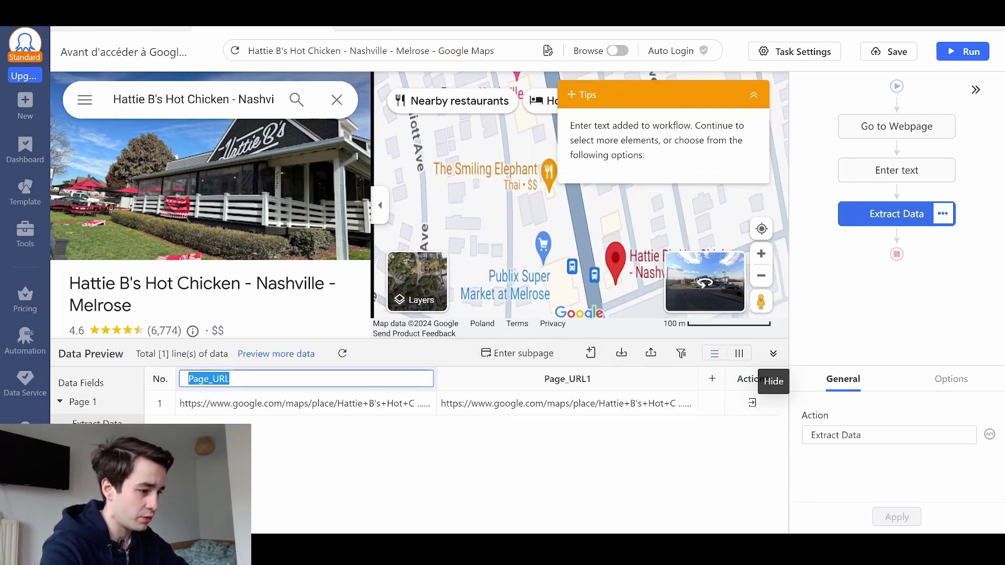
text(Latitude)
key(Tab)
text(L)
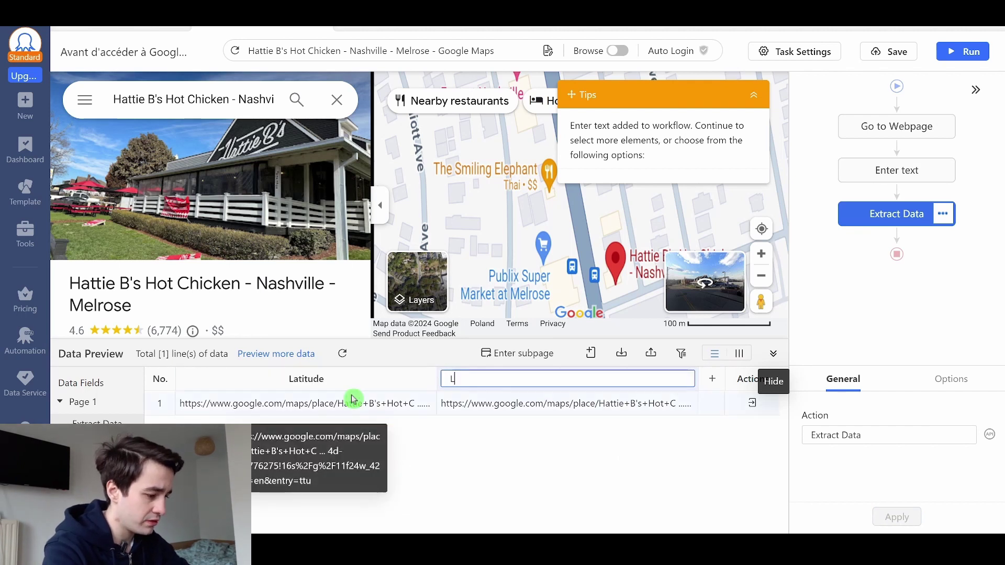
text(ongitude)
key(Return)
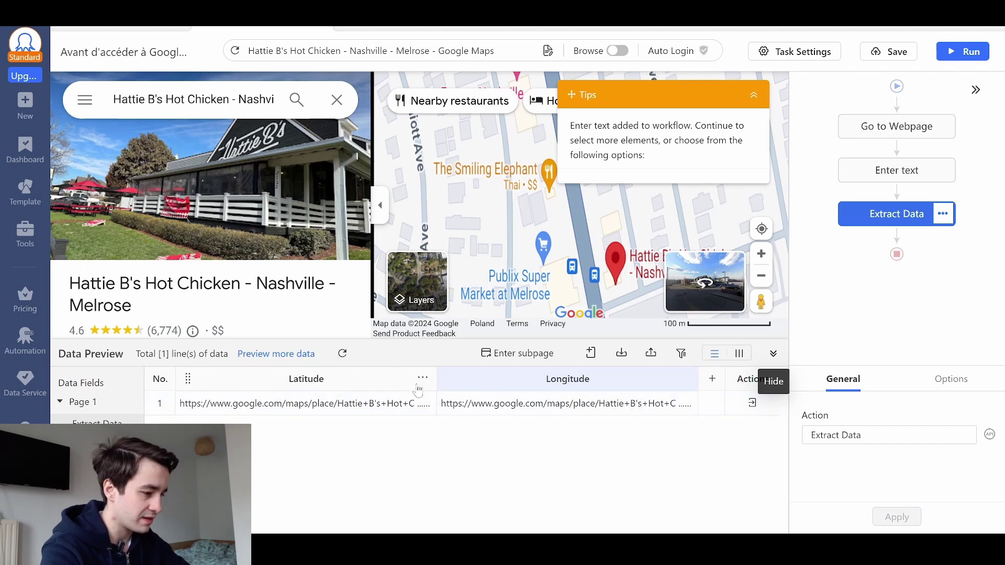
- Add a Match with Regular Expression cleaning step to the Latitude field
click(400, 403)
click(352, 438)
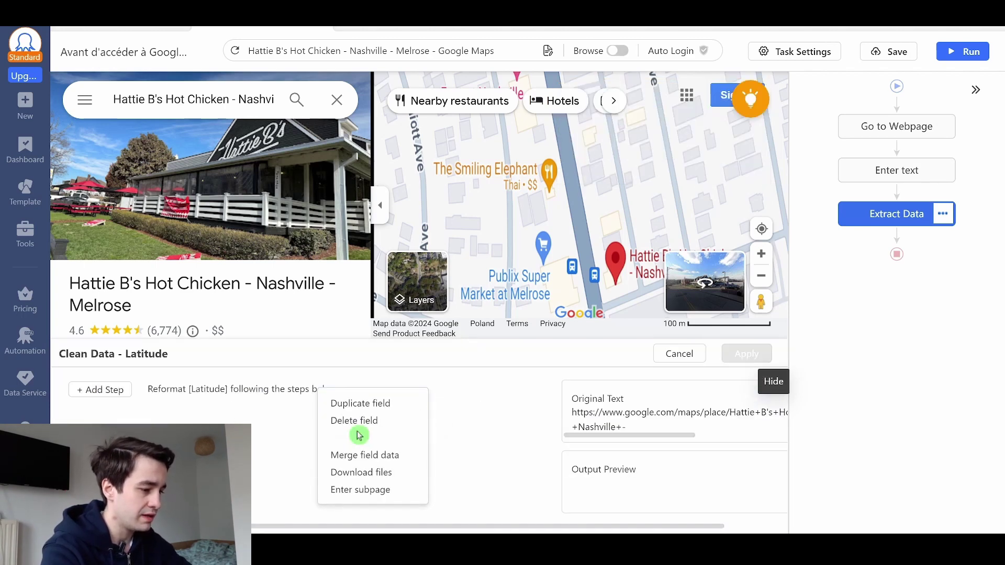
click(100, 389)
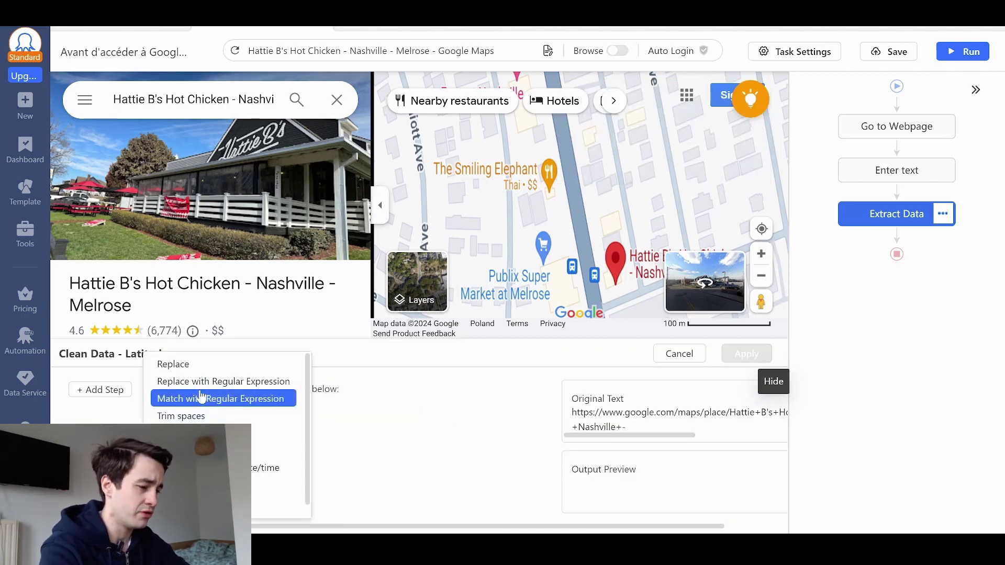
click(201, 399)
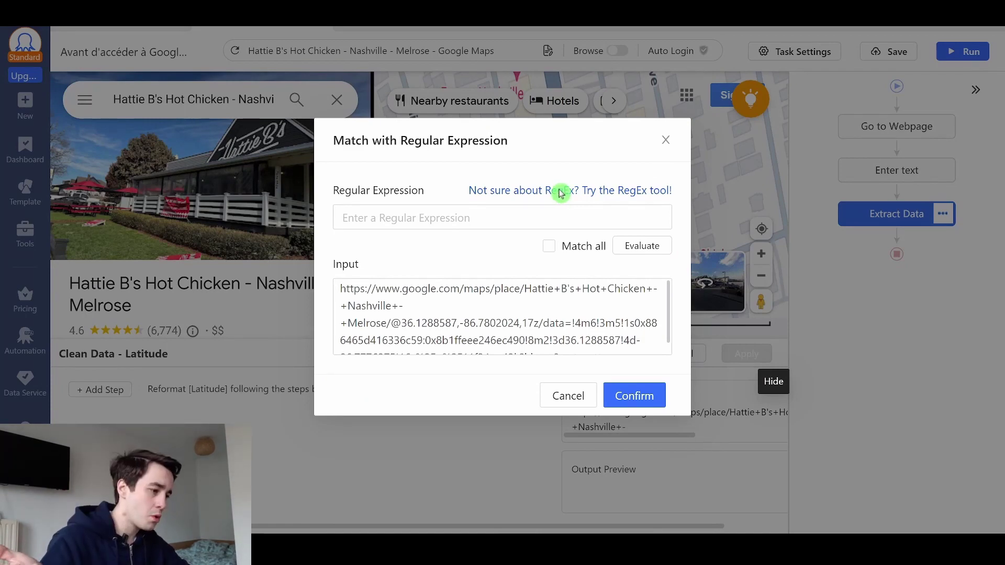
click(560, 193)
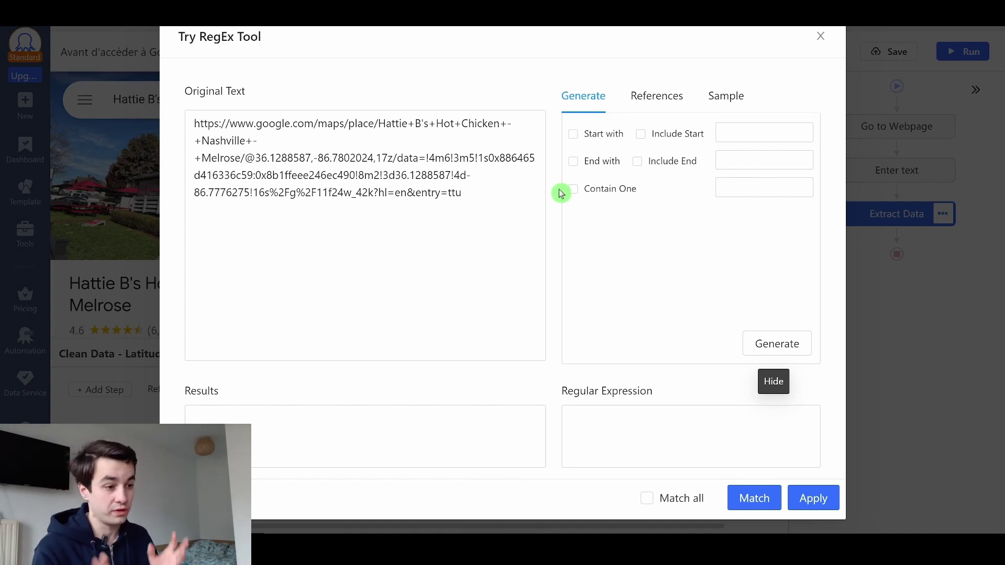
- Generate a regex starting after @ and ending before ',', matching 36.1288587, and apply it
drag(244, 157, 255, 157)
key(ctrl+c)
click(573, 134)
click(743, 131)
key(ctrl+v)
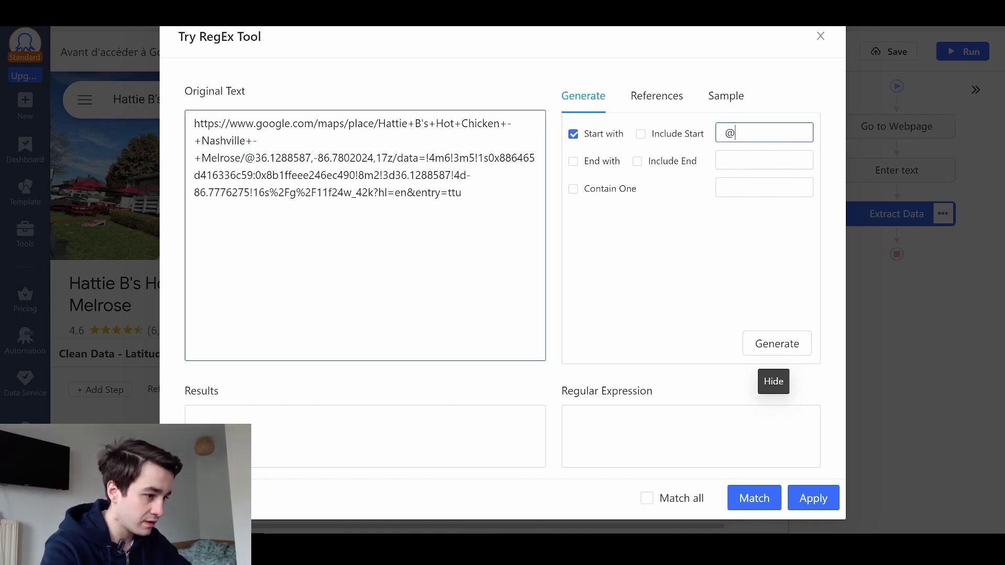
drag(305, 157, 311, 157)
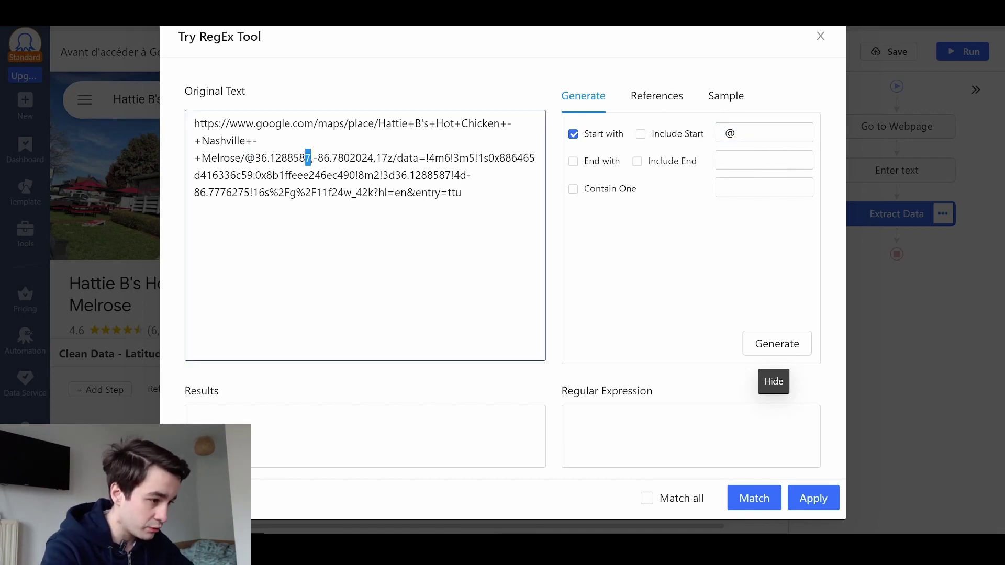
click(573, 161)
click(764, 160)
text(,)
click(776, 343)
click(762, 498)
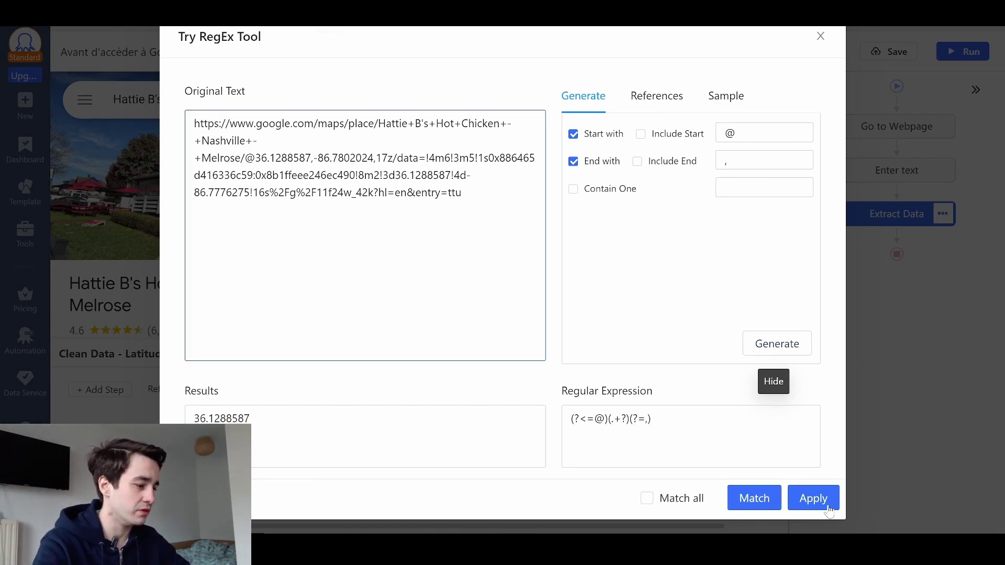
click(829, 511)
click(735, 356)
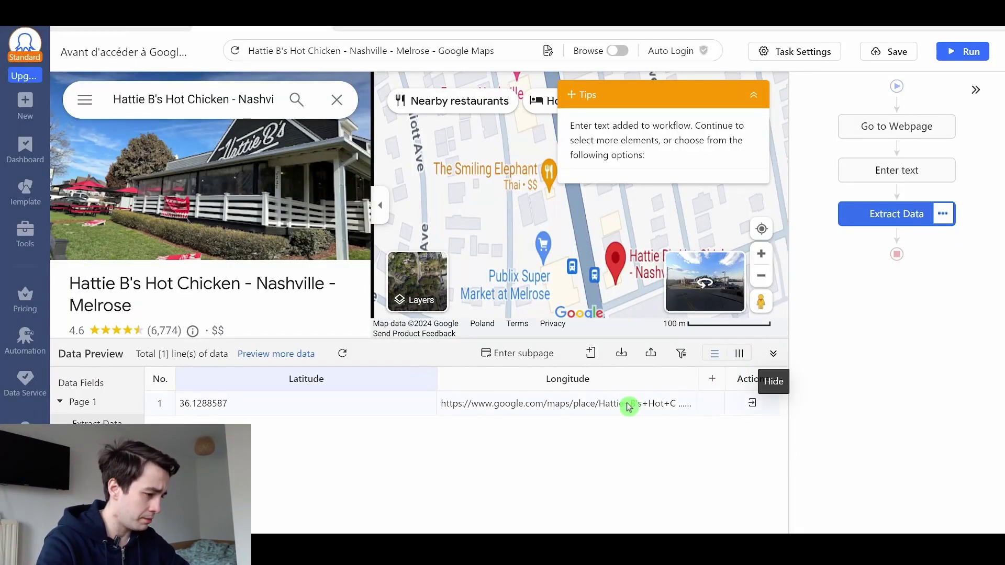
- Add a Match with Regular Expression cleaning step to the Longitude field
click(682, 378)
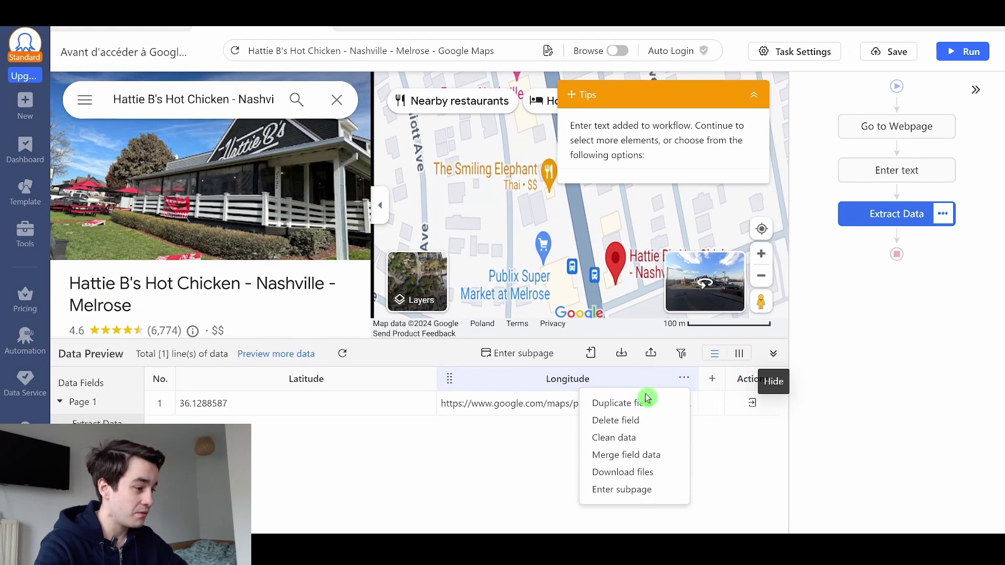
click(614, 439)
click(102, 389)
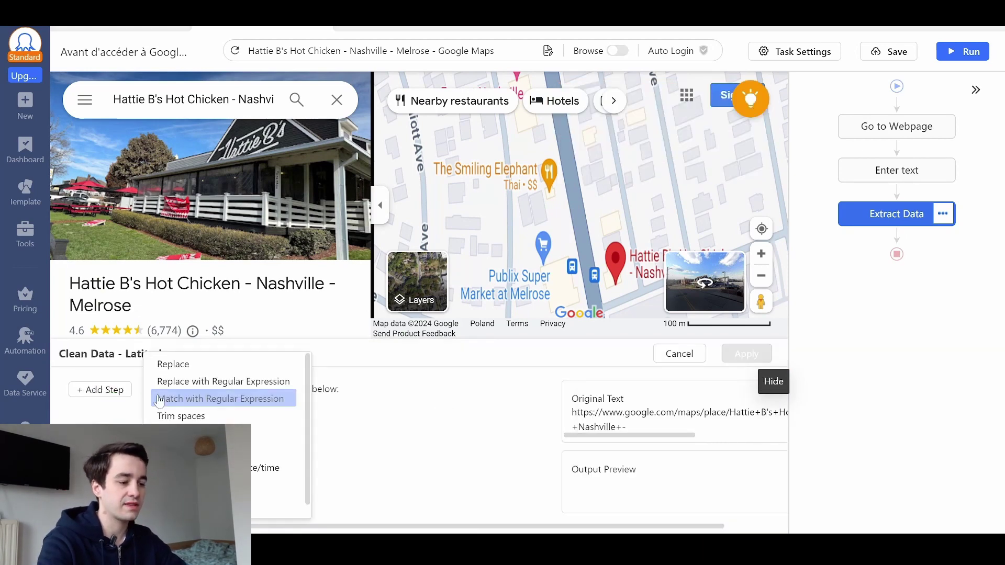
click(159, 400)
click(579, 179)
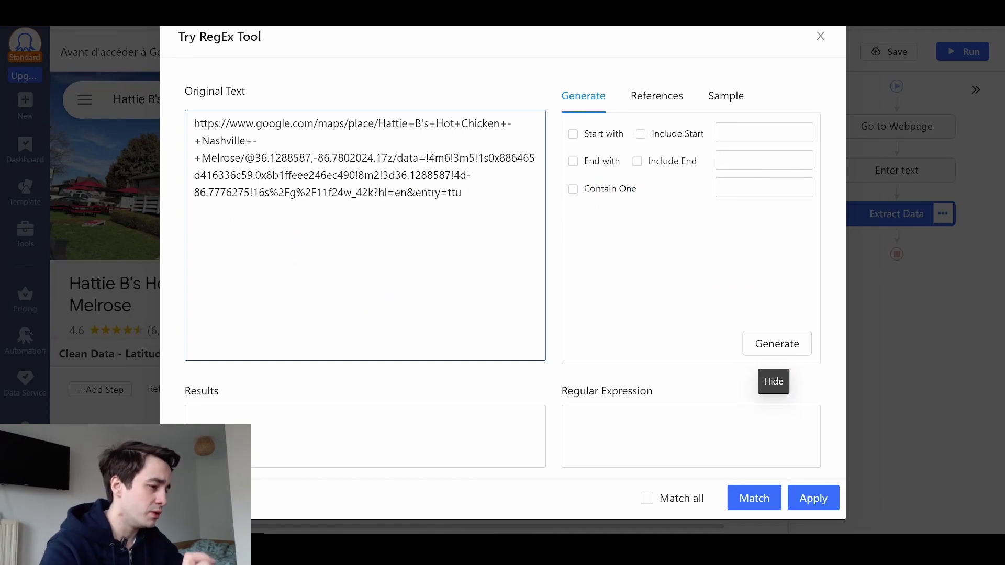
- Generate a comma-to-comma regex matching -86.7802024 and confirm the Longitude cleaning
double_click(312, 157)
key(ctrl+c)
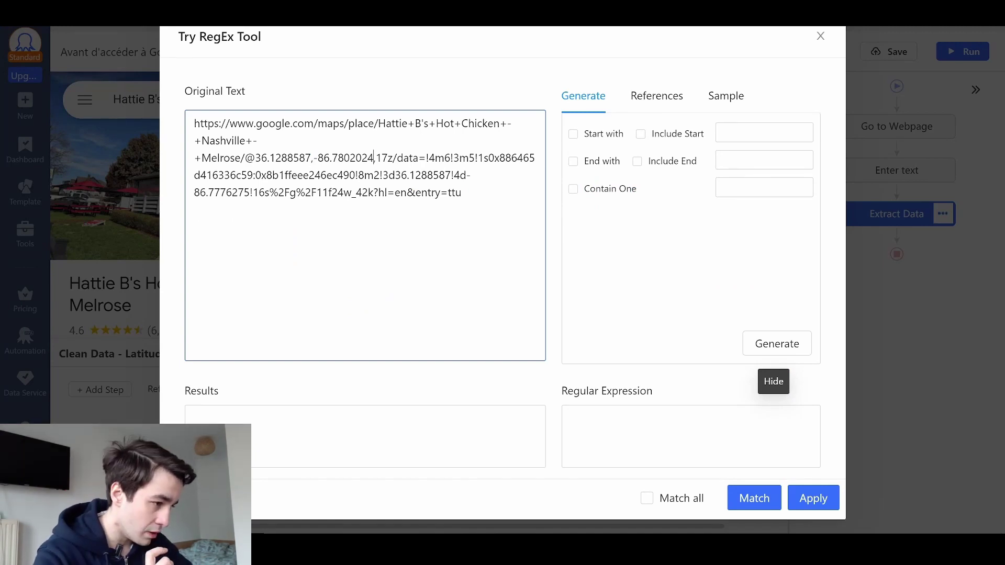
click(573, 134)
click(573, 161)
click(733, 132)
key(ctrl+v)
click(733, 159)
key(ctrl+v)
click(776, 343)
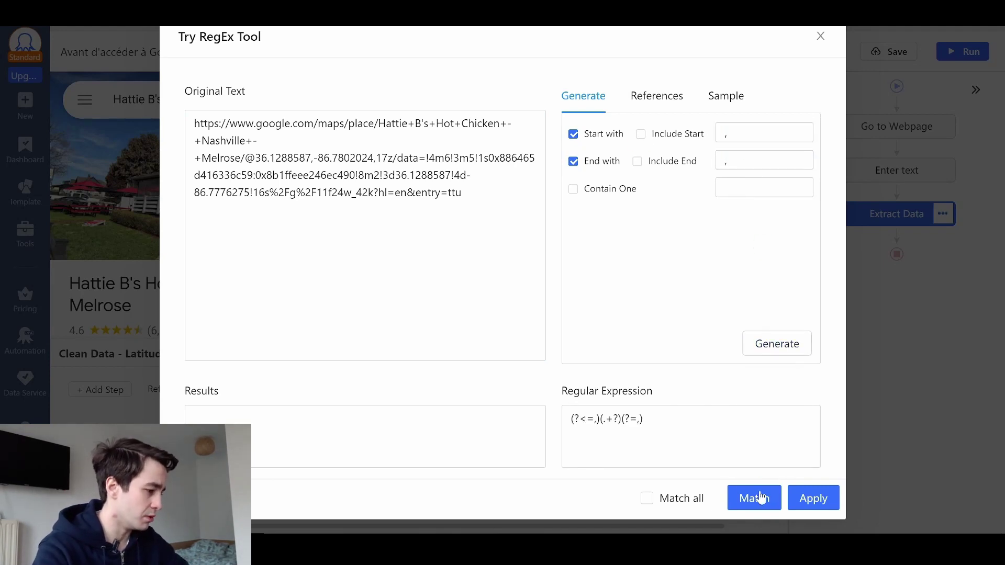
click(753, 497)
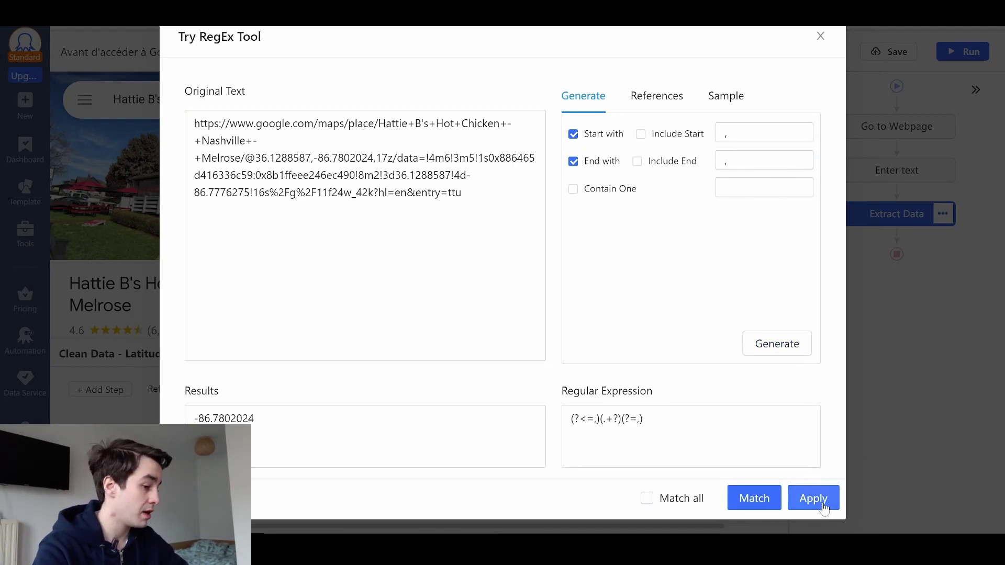
click(819, 499)
click(634, 396)
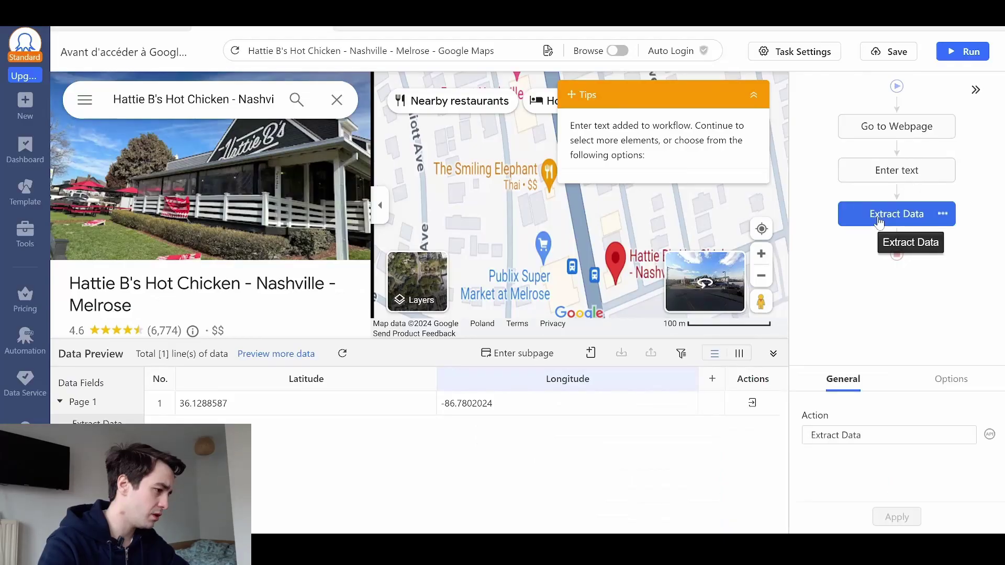
click(945, 387)
- Make the Extract Data step wait 5 seconds before running
click(806, 434)
click(941, 444)
scroll(941, 449, down, 1)
click(924, 458)
click(896, 517)
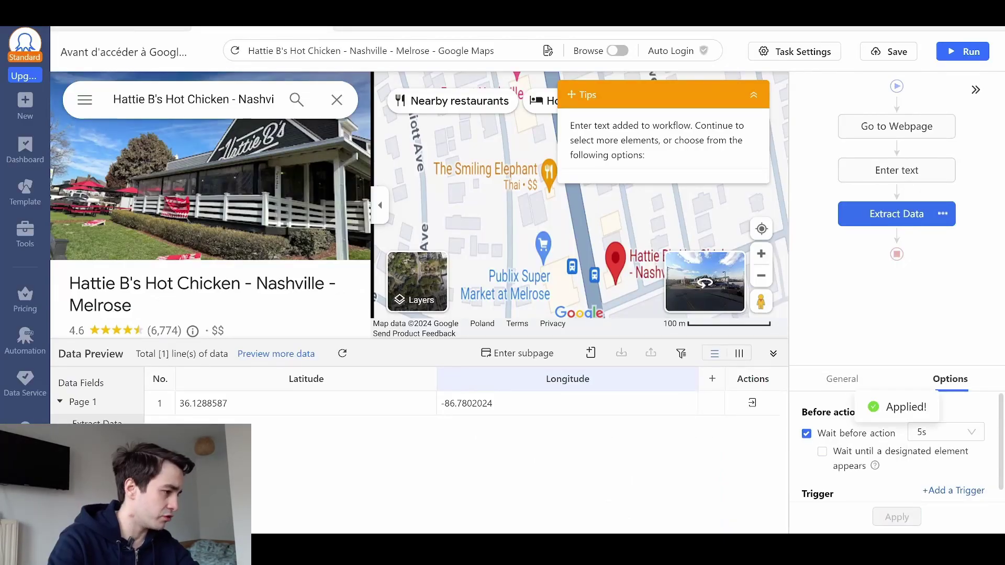
- Set the Go to Webpage step to load with cookies saved from the current Maps page
click(963, 51)
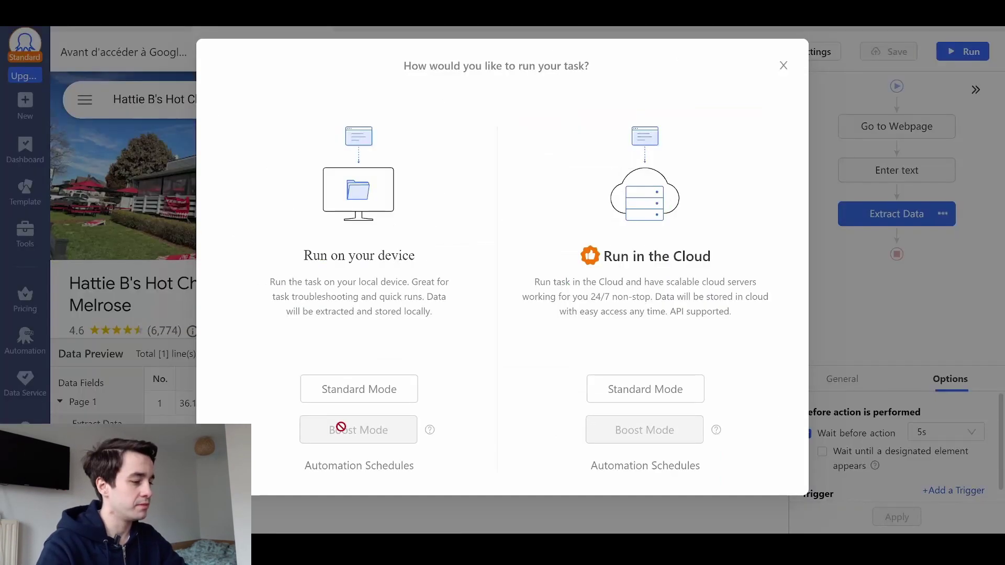
click(334, 399)
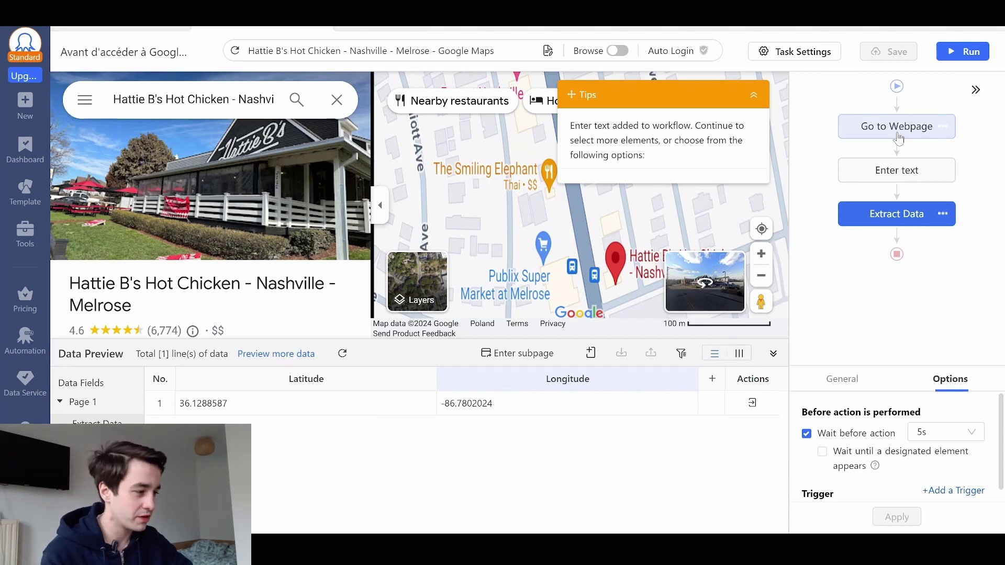
click(898, 138)
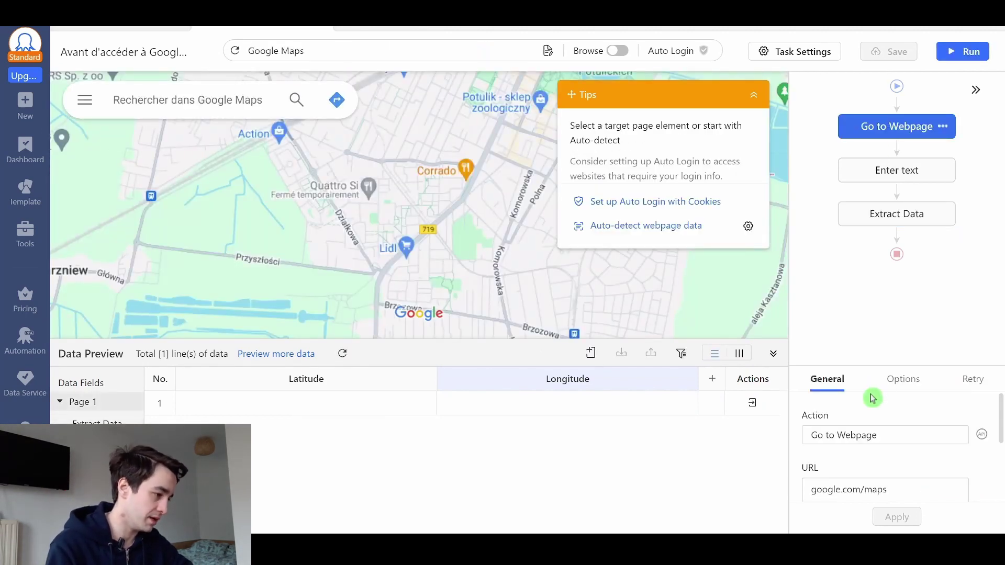
click(892, 380)
scroll(873, 461, down, 1)
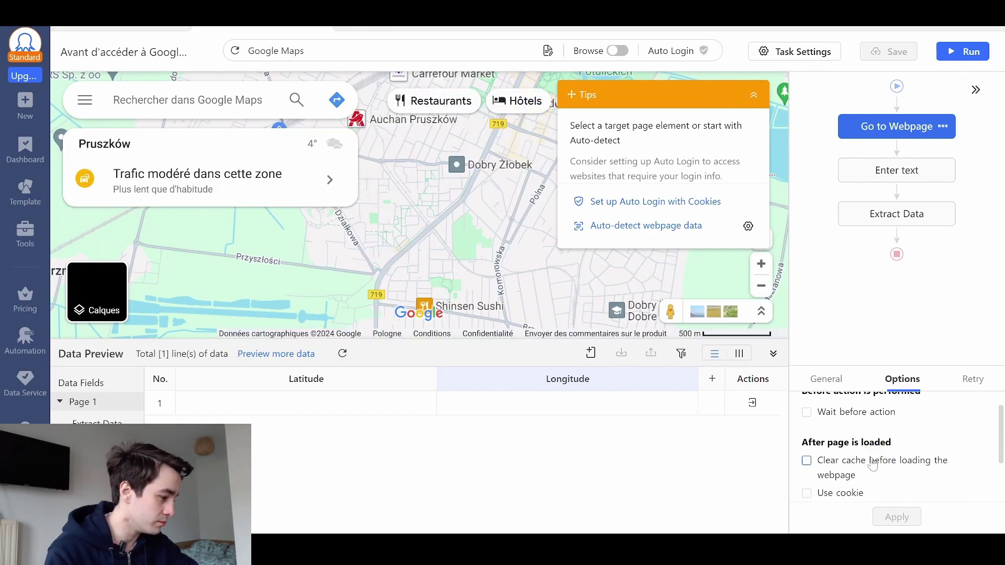
click(863, 493)
scroll(882, 467, down, 1)
click(883, 486)
click(896, 516)
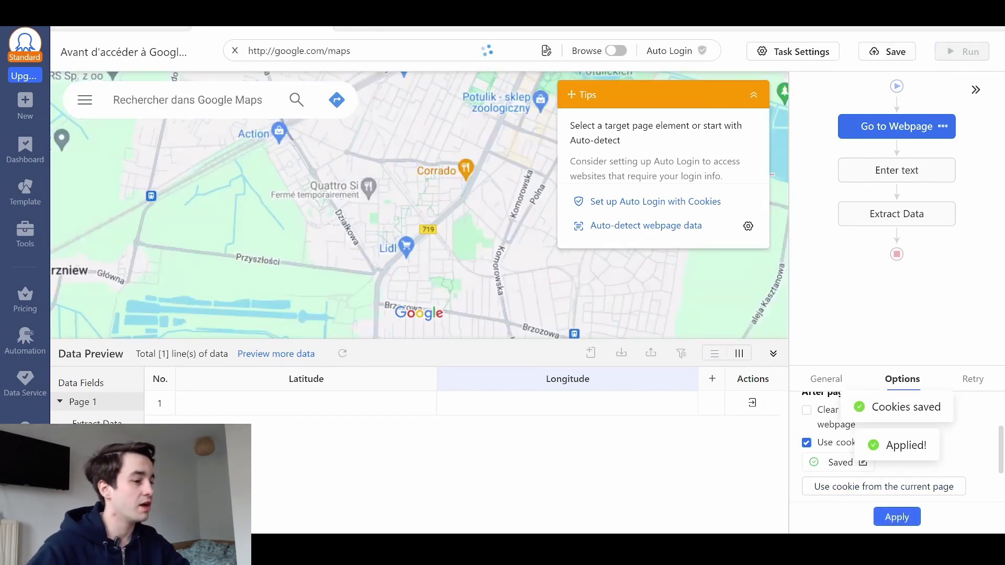
- Save and run the task locally, extracting 36.1288587 and -86.7802024
click(962, 52)
click(357, 388)
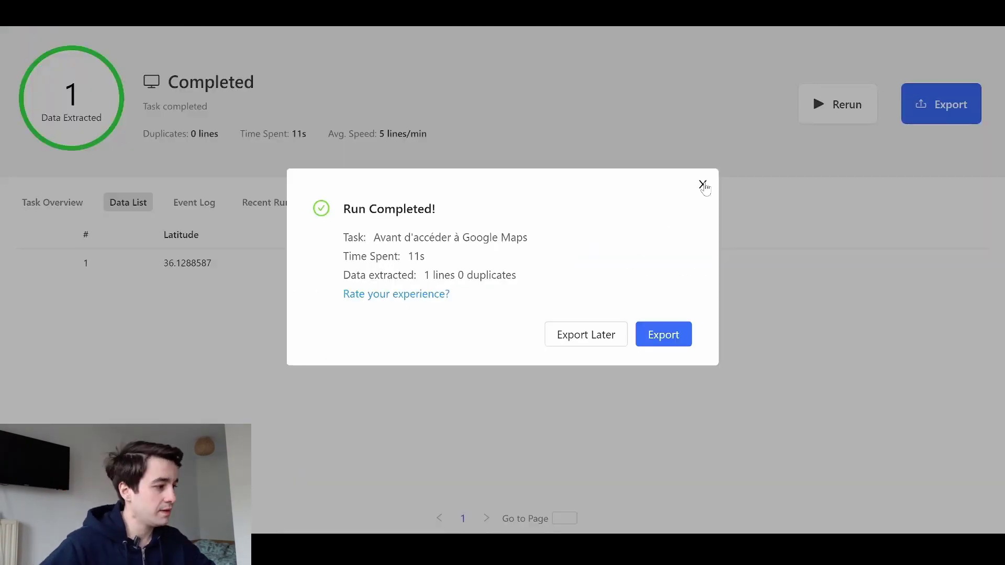
click(703, 185)
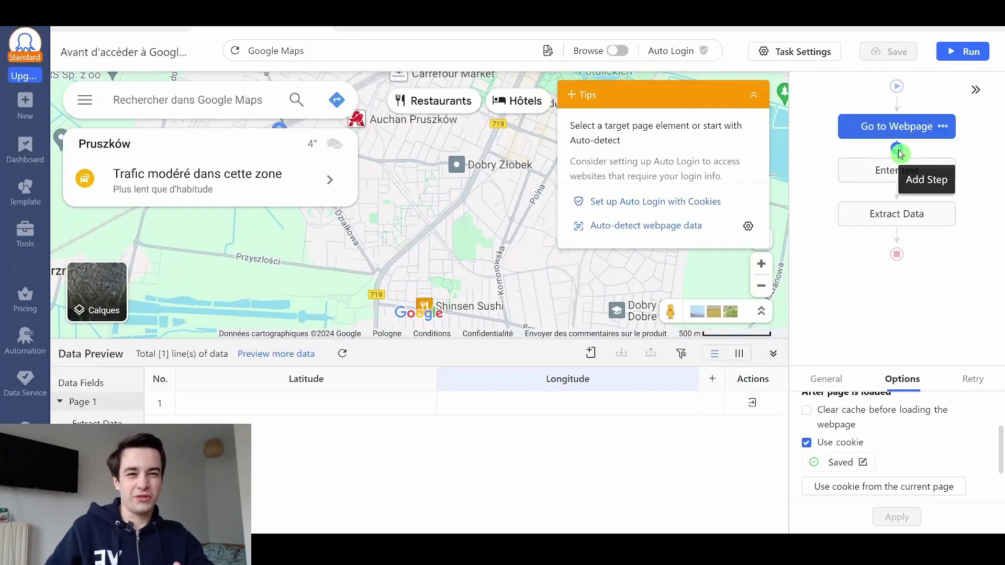
- Add a Text List loop named Loop Text holding the ten pasted restaurant addresses
click(886, 162)
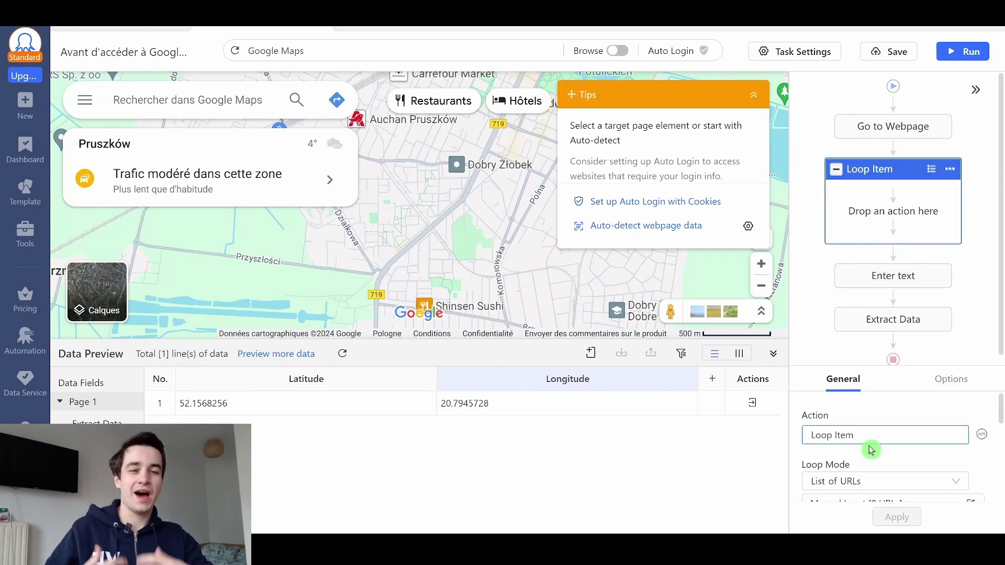
scroll(871, 433, down, 1)
click(855, 437)
scroll(855, 437, down, 1)
click(837, 466)
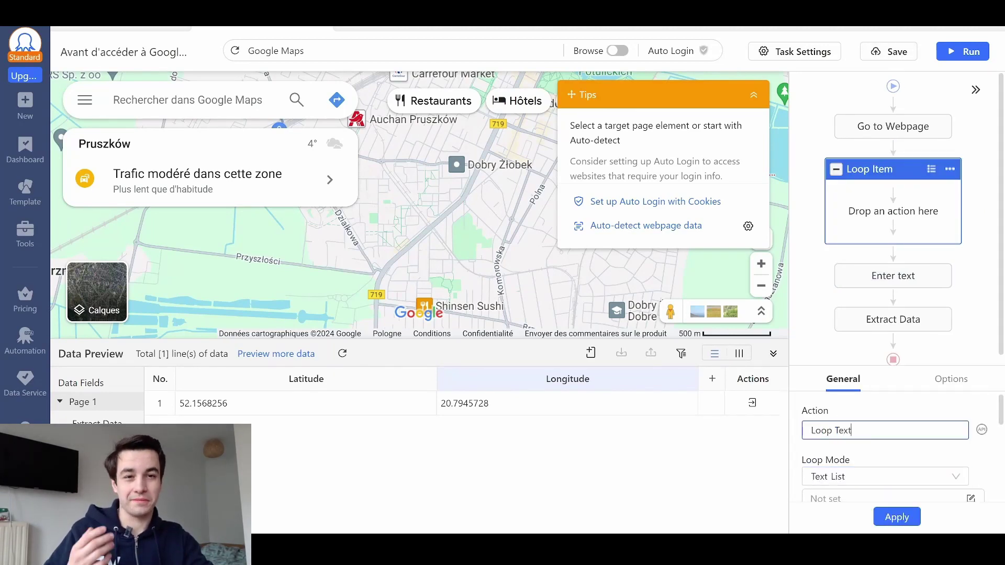
click(896, 517)
click(970, 442)
key(ctrl+v)
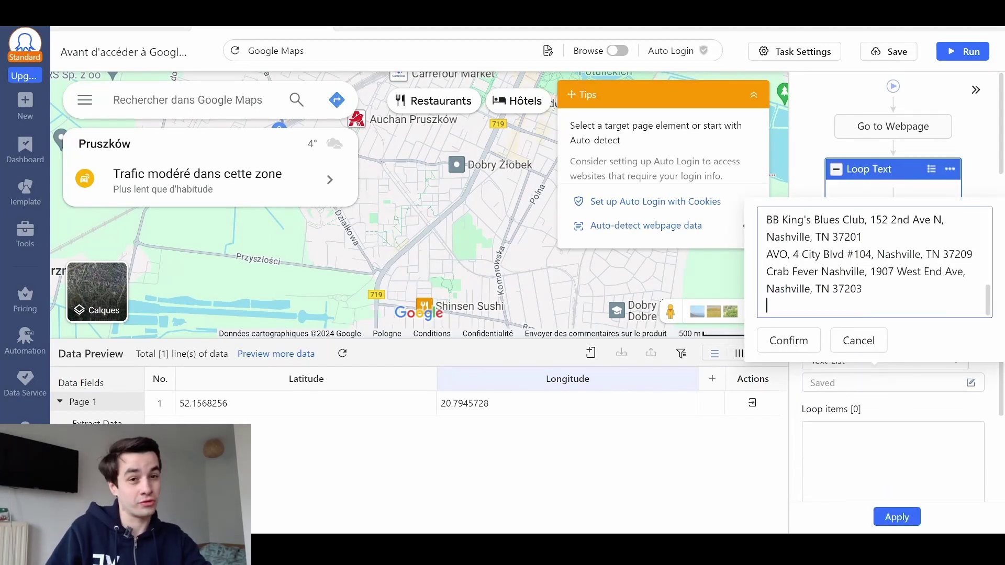
click(787, 340)
click(896, 517)
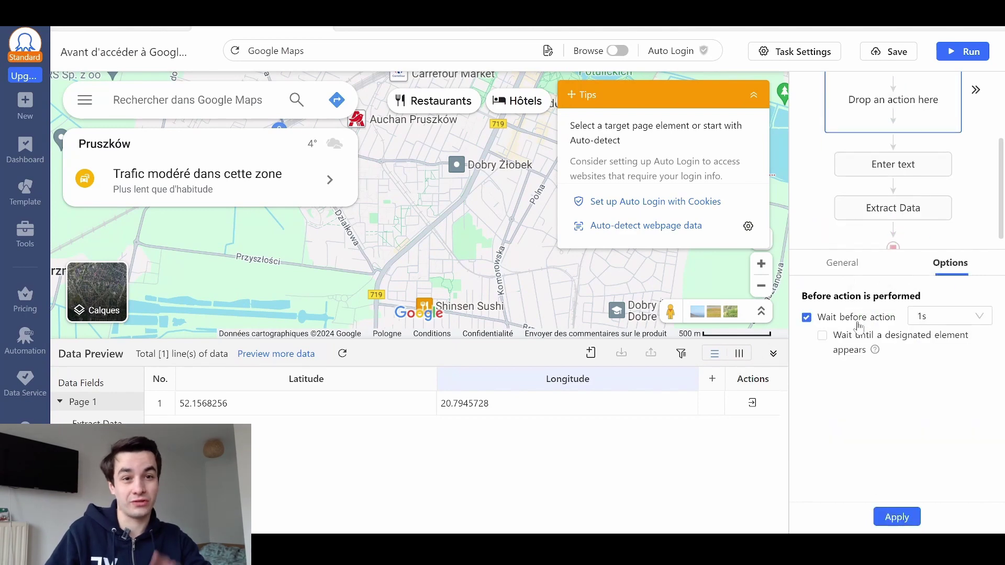
- Move the text-entry step into Loop Text as Enter loop items
drag(892, 256, 892, 184)
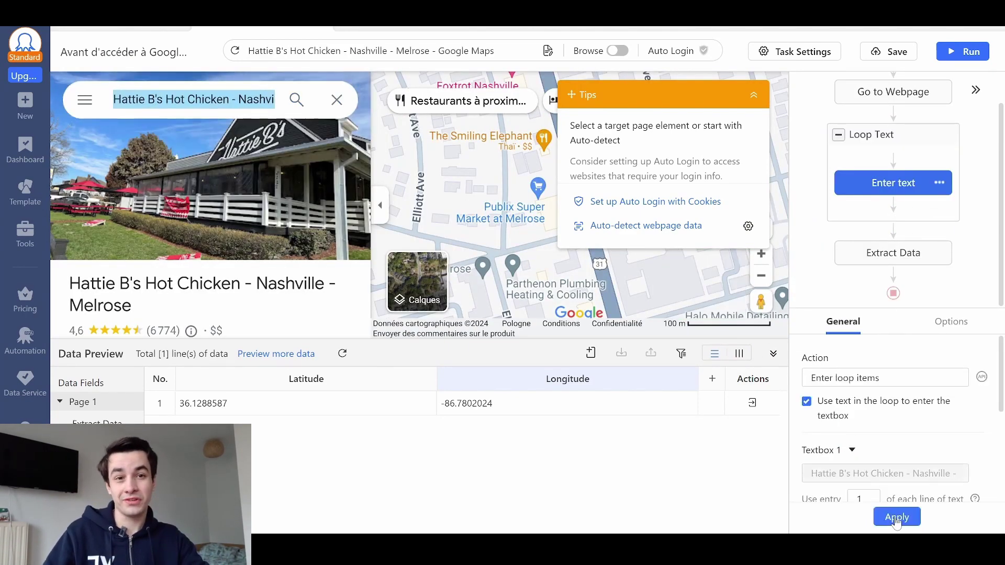
click(896, 517)
click(947, 323)
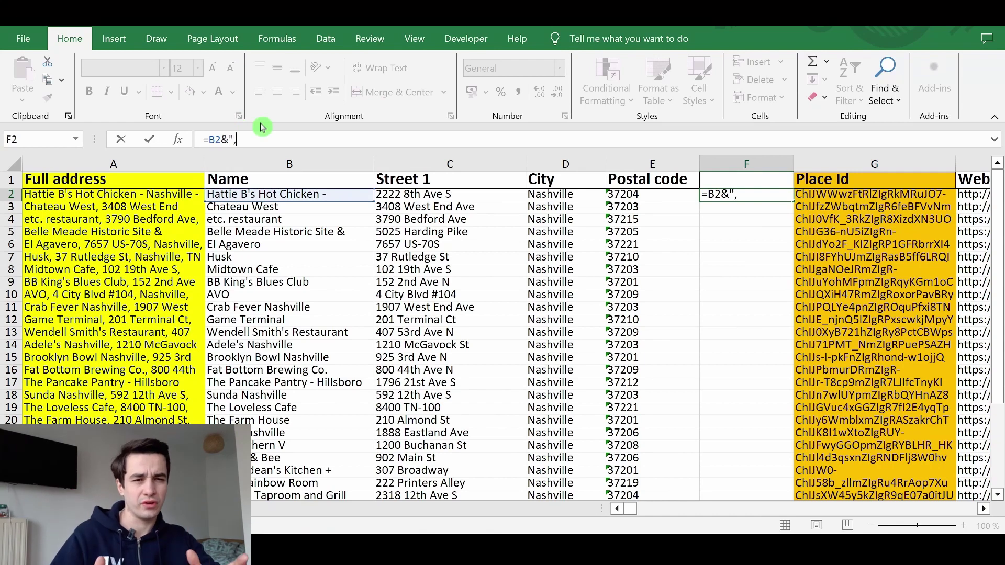
- Enter =B2&", "&C2&", "&D2&", "&E2 in F2 and fill it down all restaurant rows
text( "&)
click(425, 195)
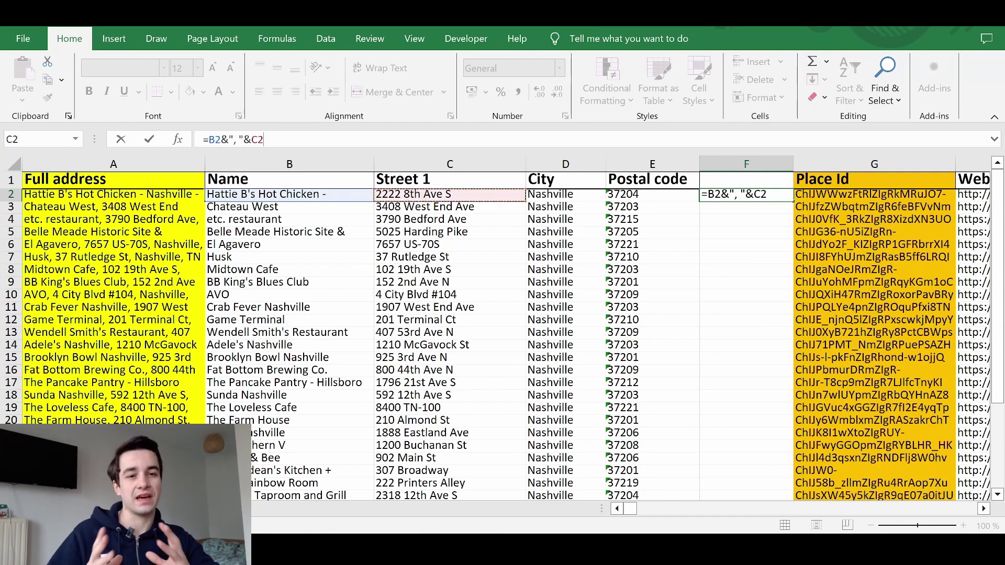
text(&", "&)
click(550, 194)
text(&", "&E2)
key(Return)
click(746, 195)
double_click(793, 164)
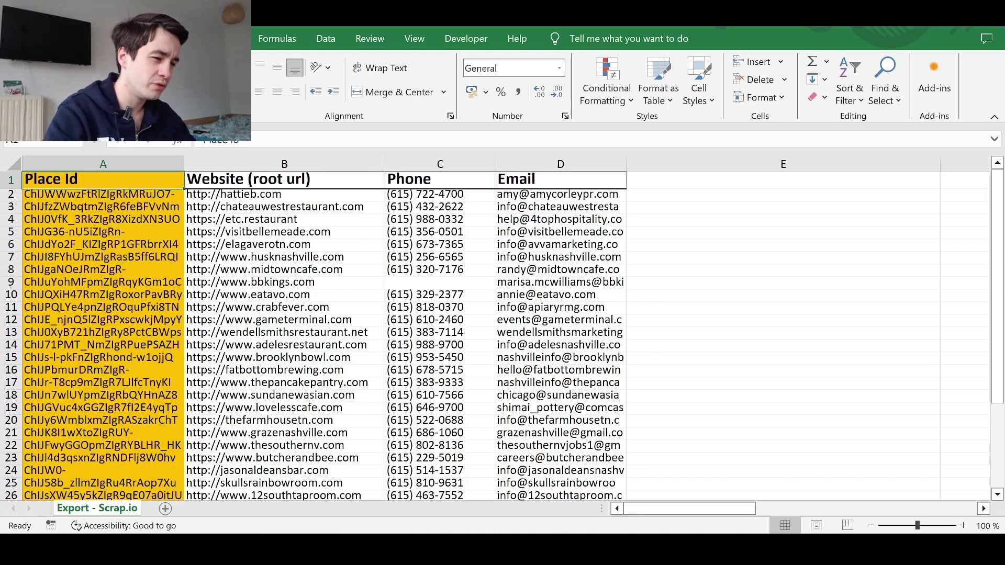
key(alt+Tab)
- Return to the Geocoding request and response page and scroll to the Request URL format
key(alt+Left)
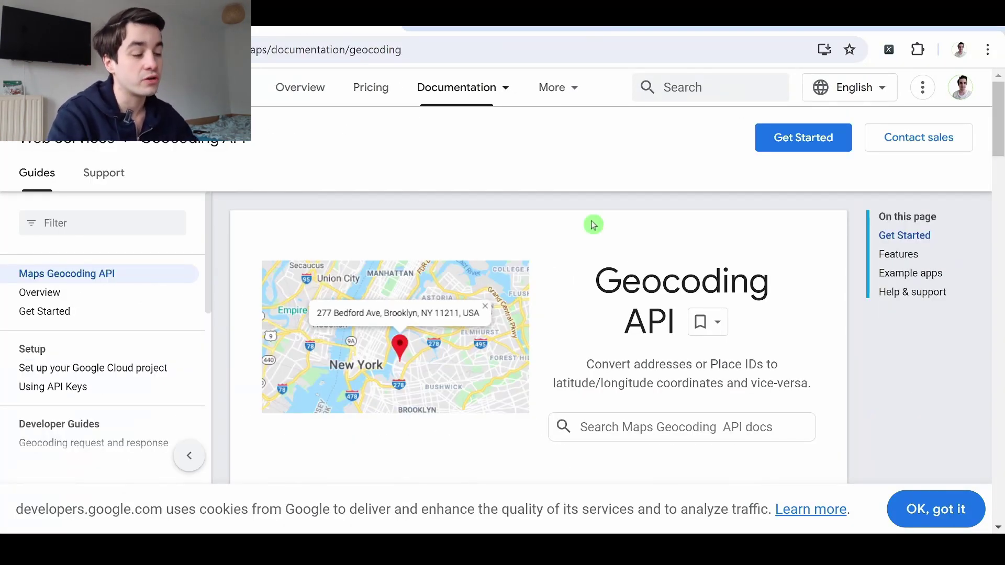
key(alt+Right)
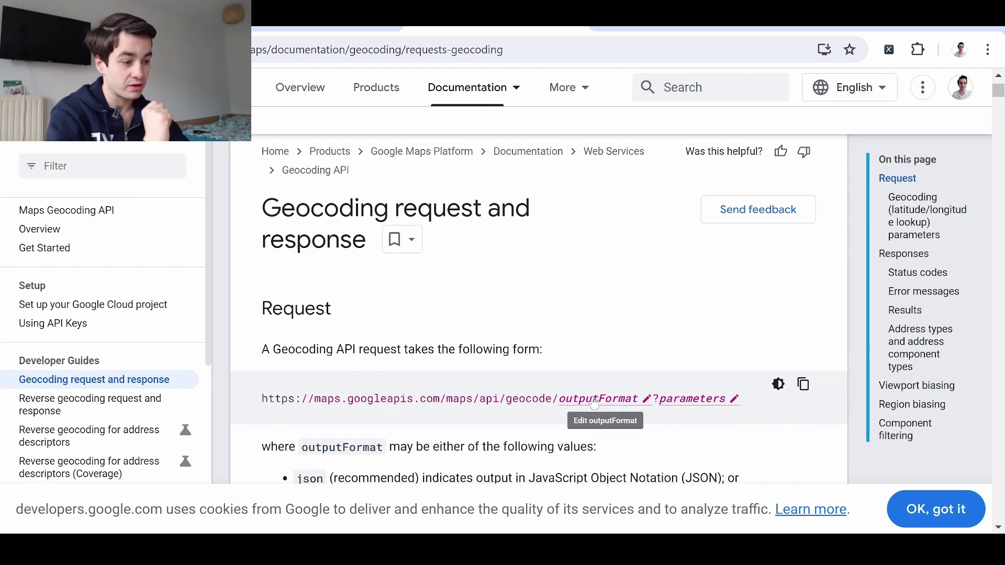
scroll(594, 401, down, 1)
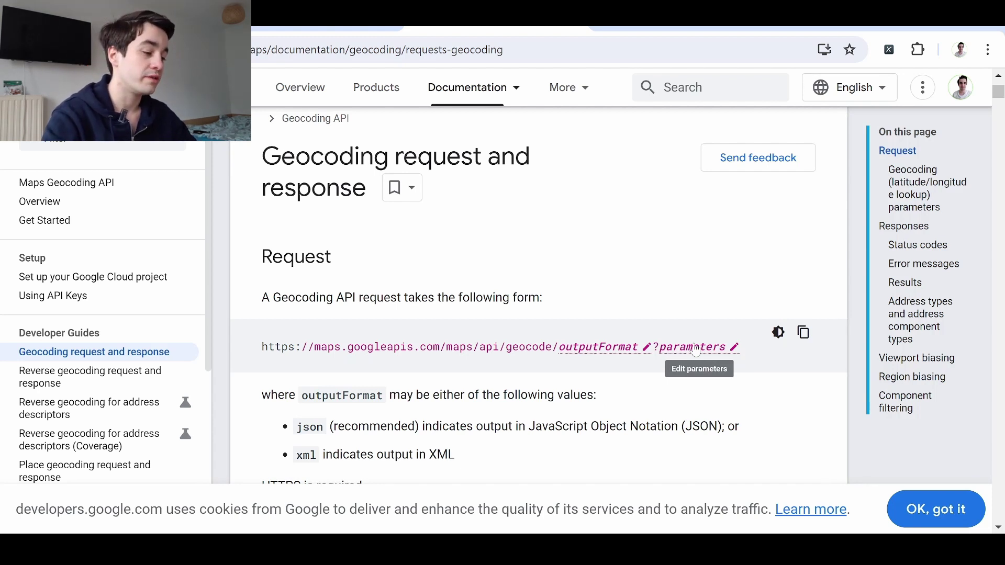
- Create a Google Cloud project named Gmaps from console.cloud.google.com and switch to it
text(consol)
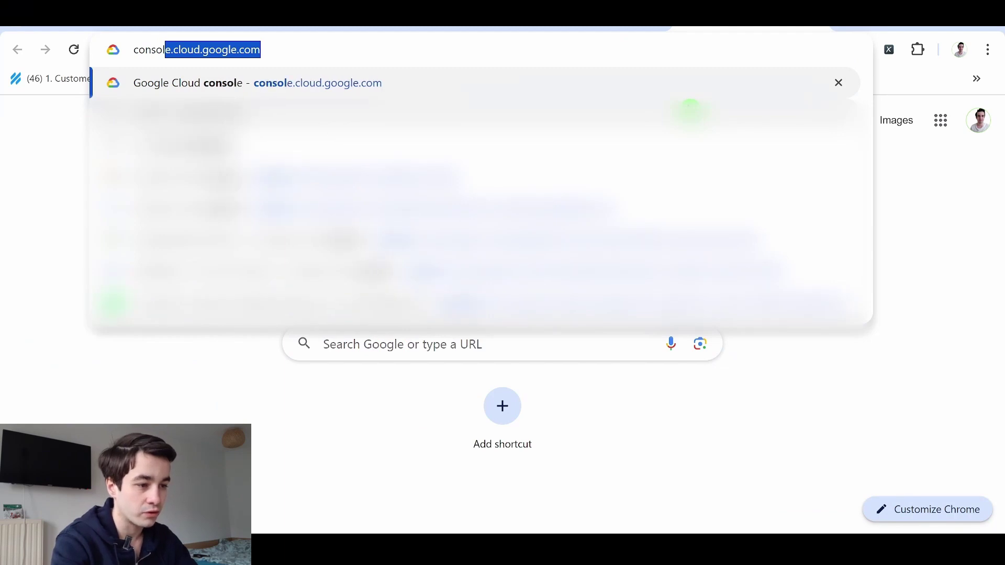
key(Return)
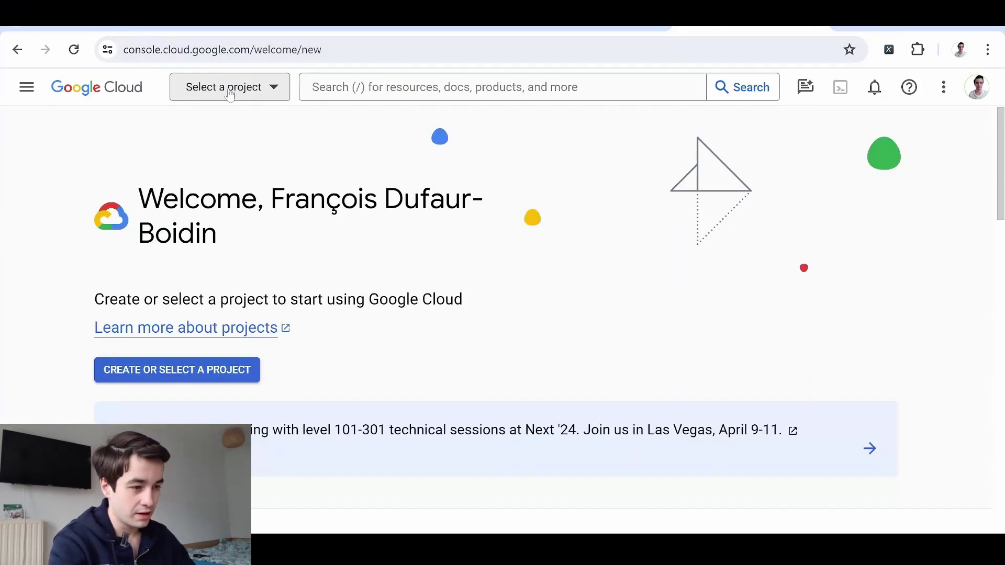
click(227, 88)
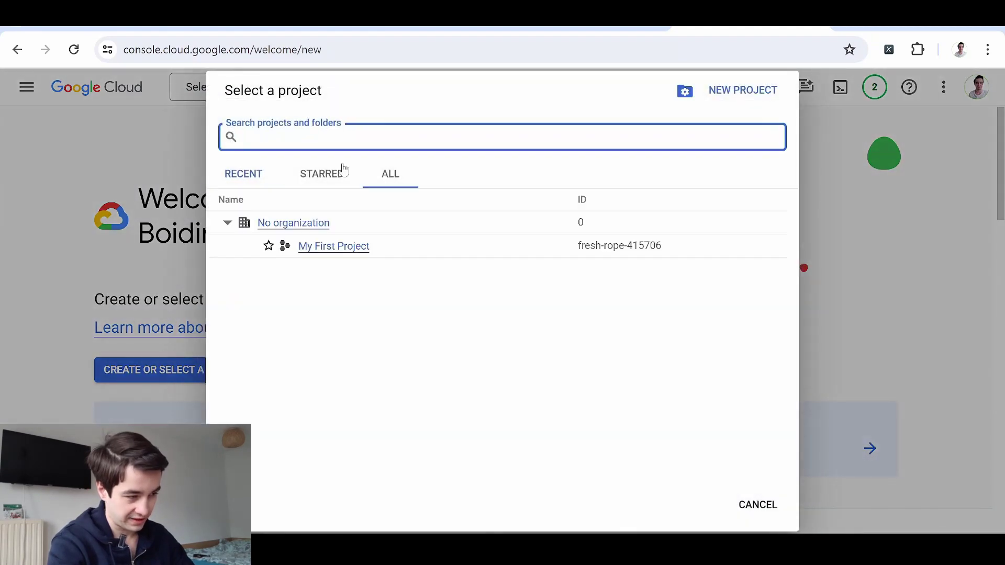
click(733, 92)
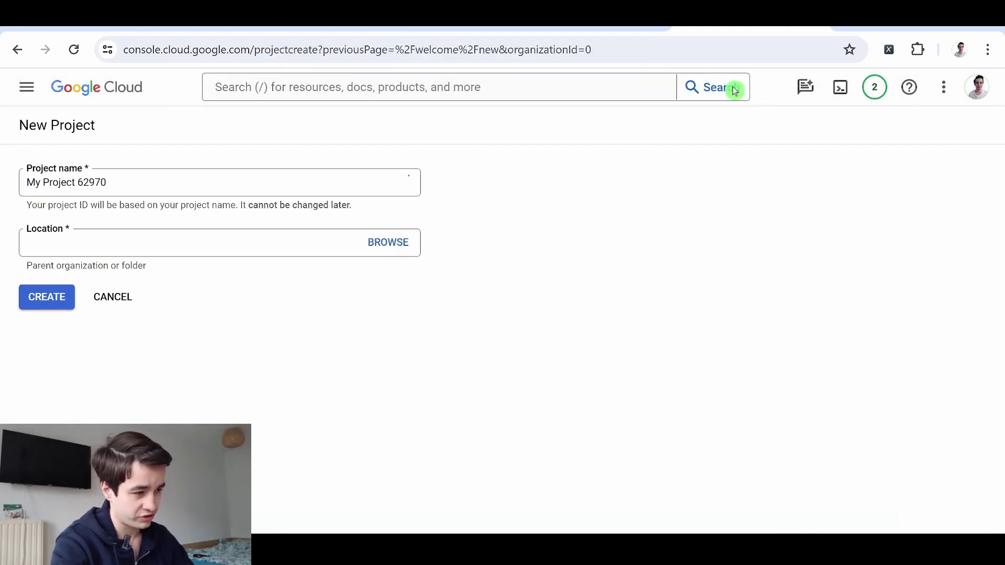
text(Gmaps)
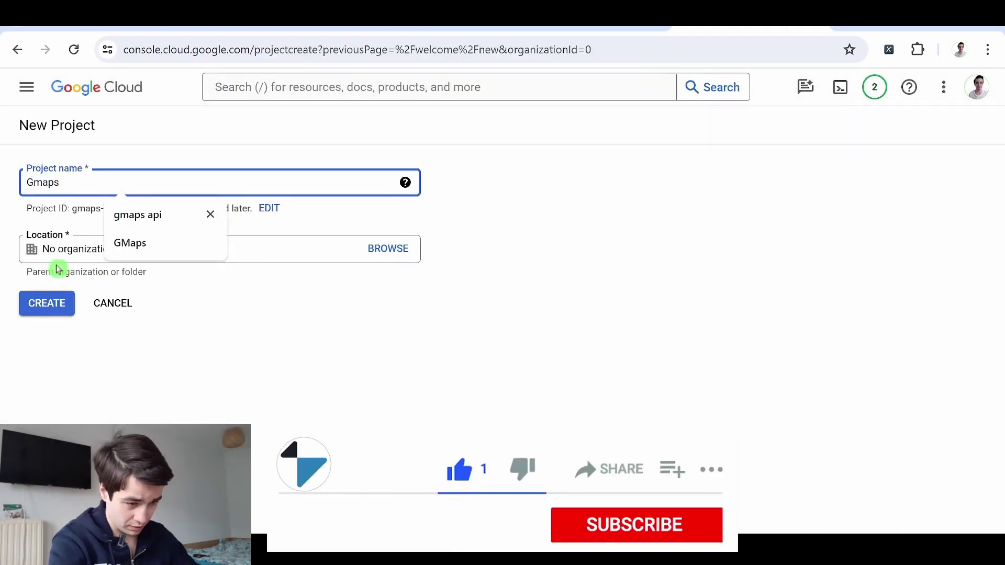
click(46, 305)
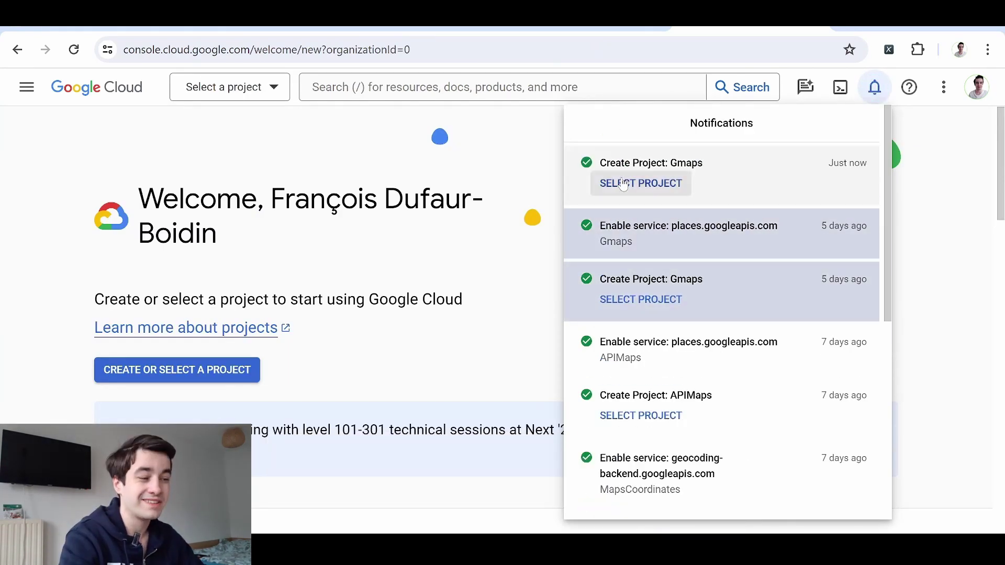
click(625, 182)
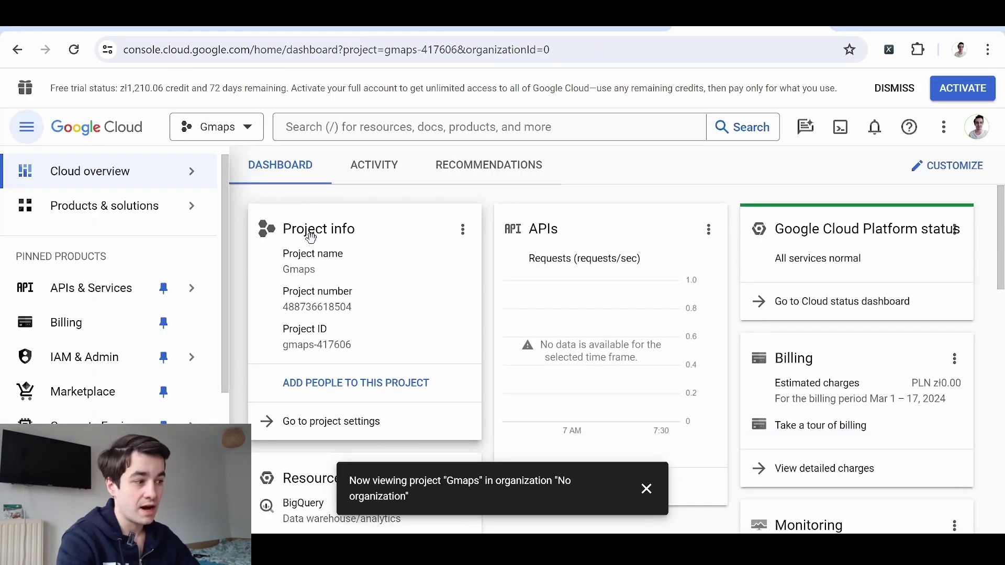
mouse_move(194, 283)
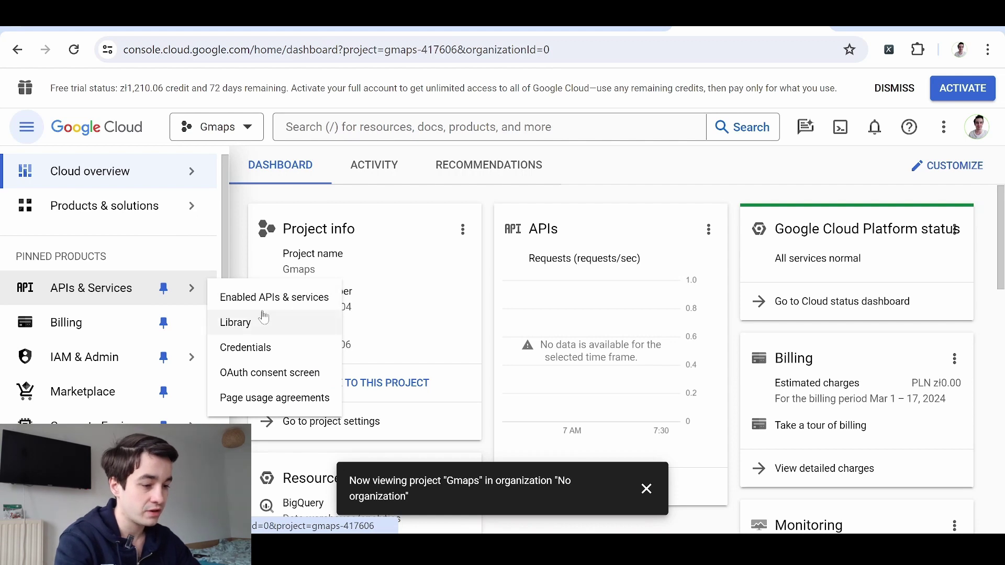
- Find 'geocoding api' in the API Library and enable it for the project
click(259, 328)
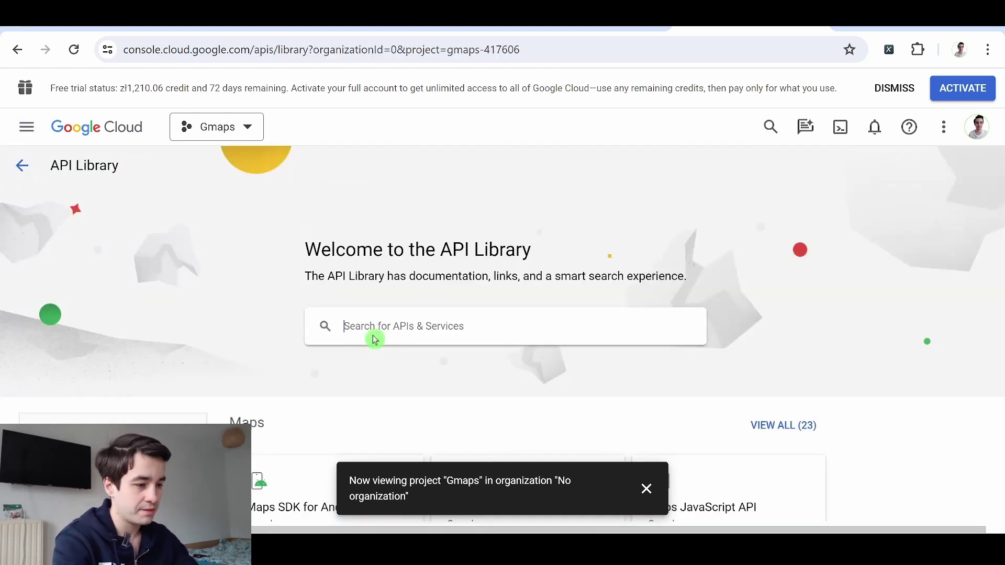
click(374, 339)
text(geocoding api)
key(Return)
click(349, 310)
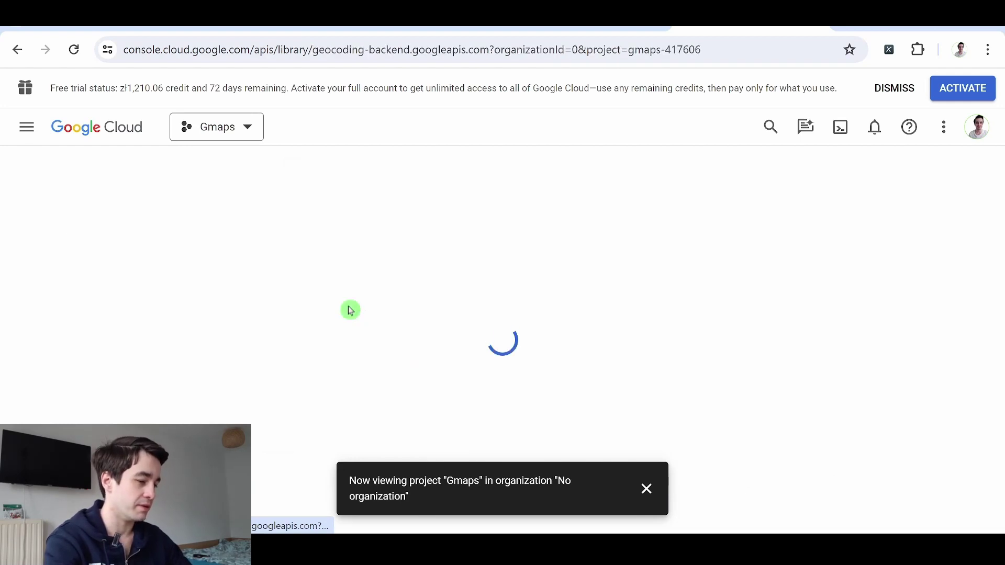
click(187, 328)
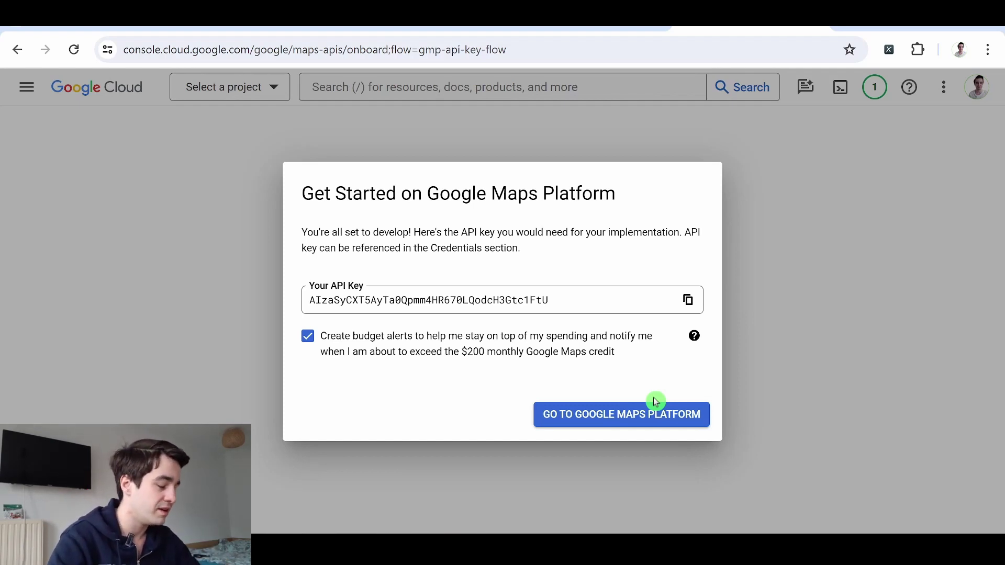
- Copy the new API key into Notepad and open Keys & Credentials
click(687, 312)
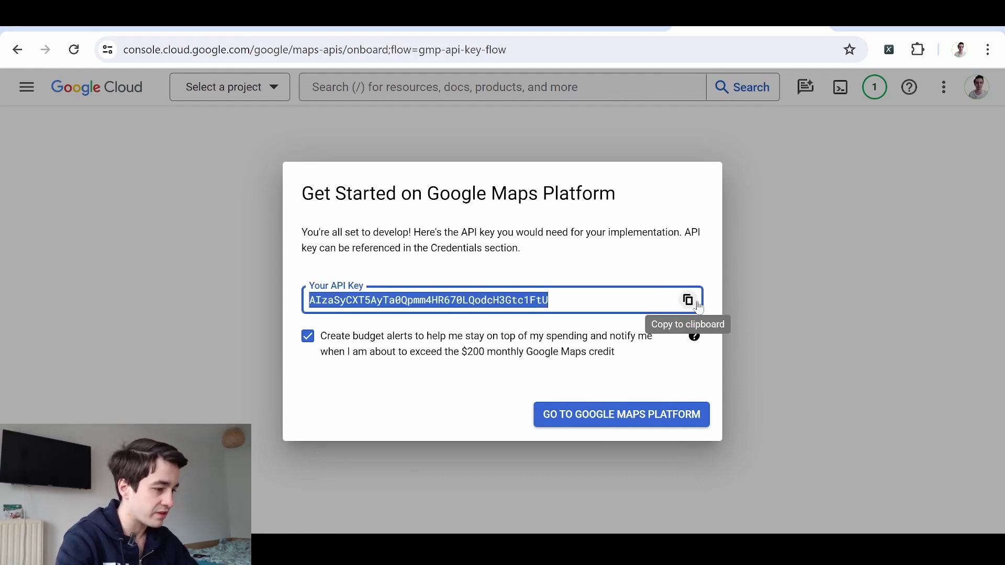
click(696, 304)
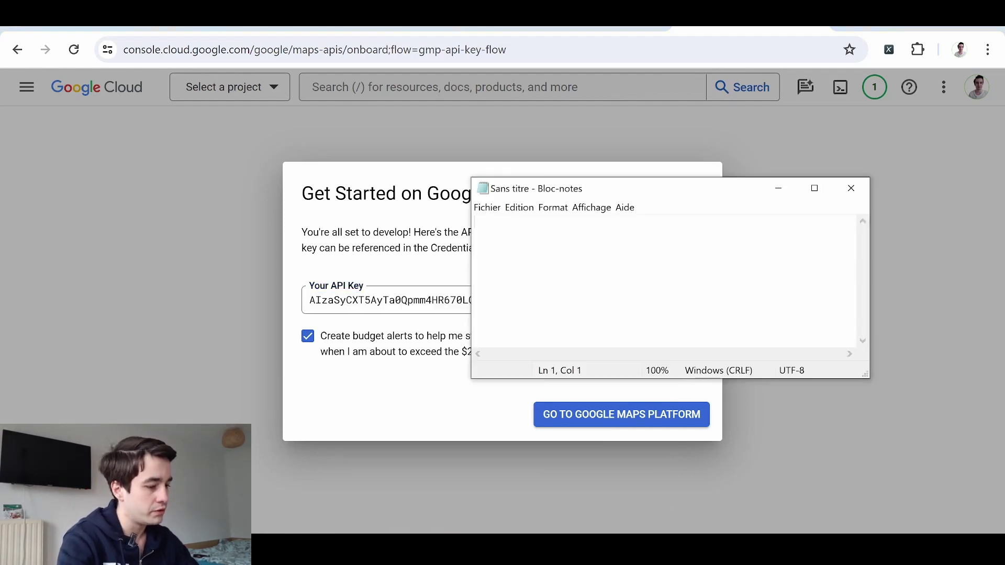
key(ctrl+v)
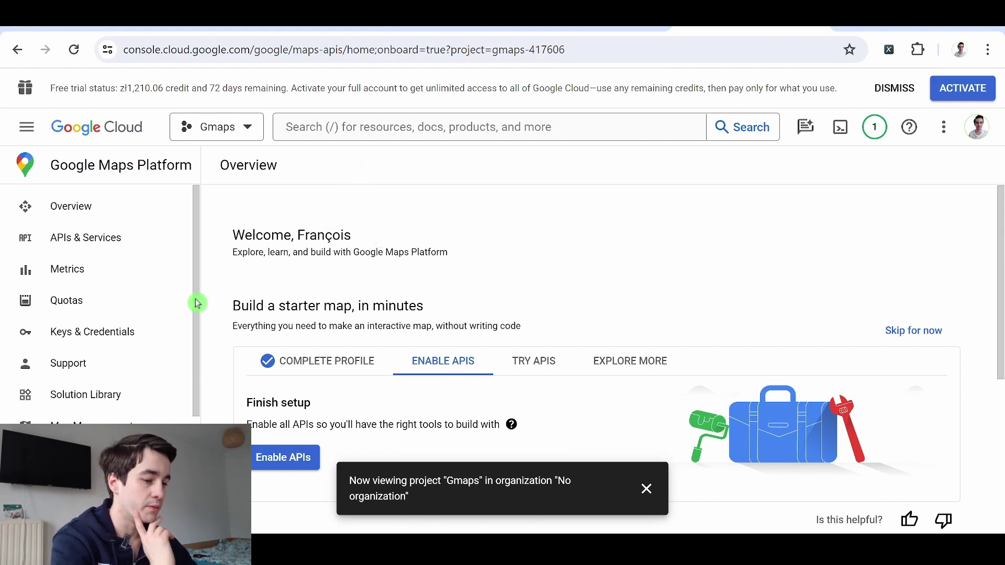
click(125, 341)
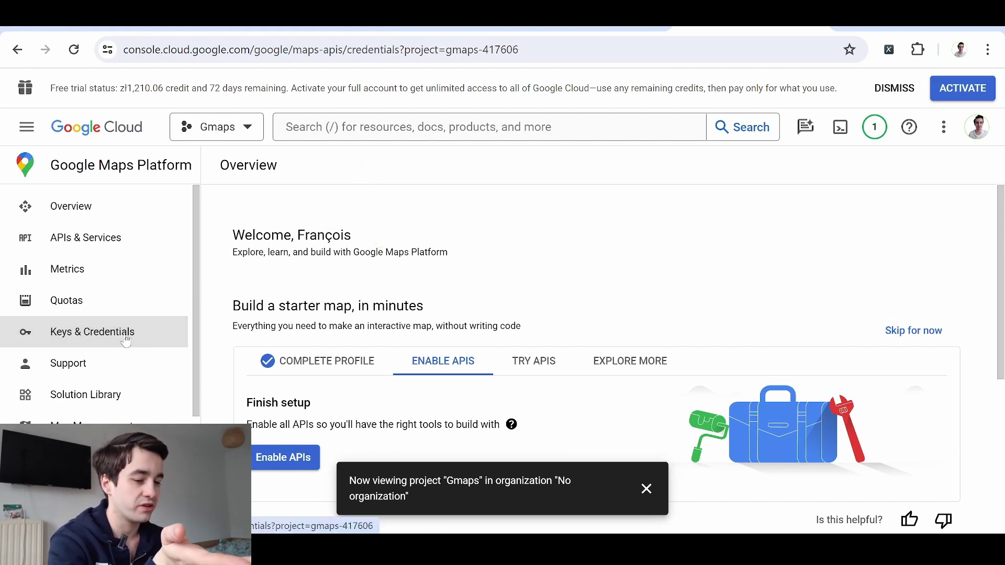
- Import requests and paste the geocode request URL into requests.get with json as output format
click(887, 403)
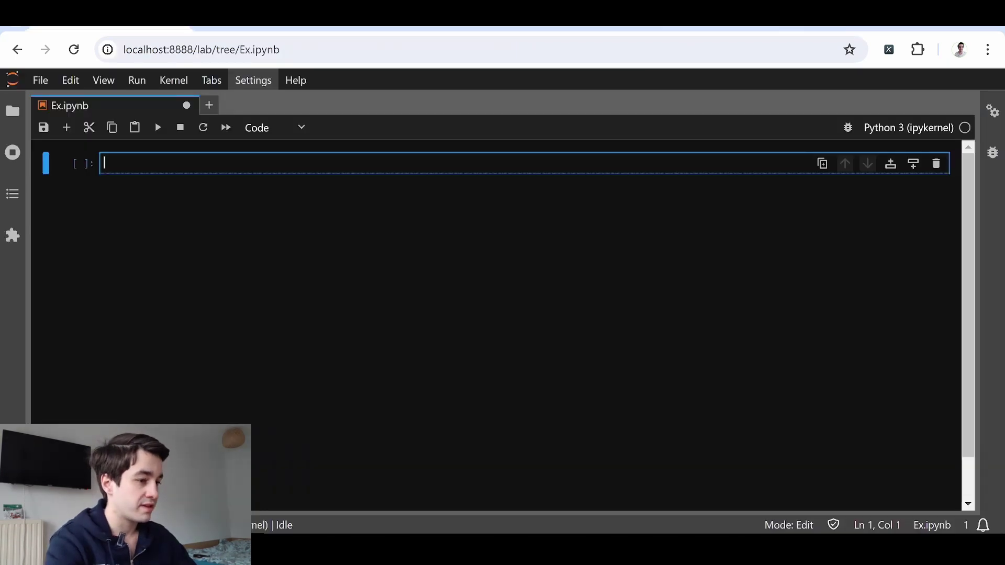
text(import)
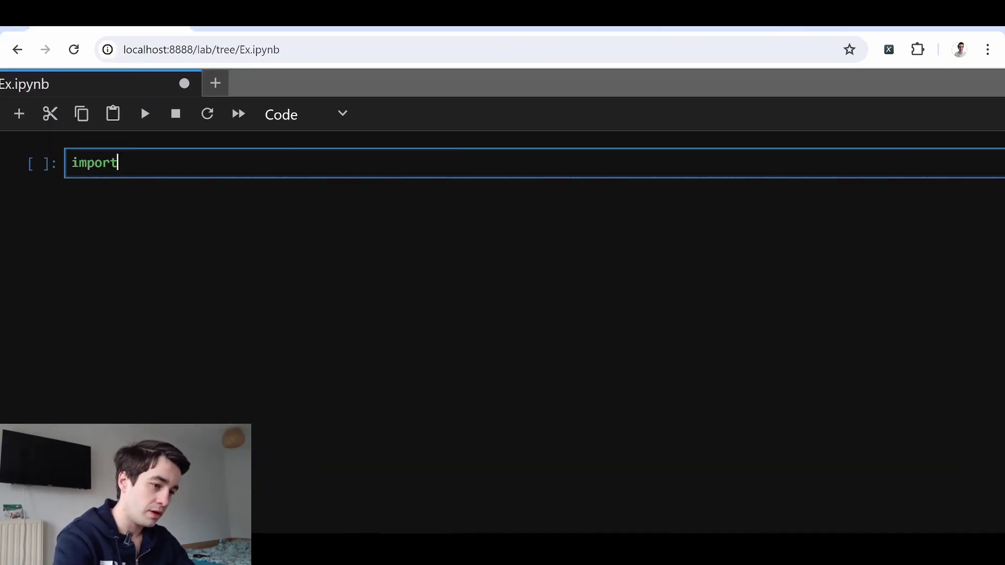
text( reques)
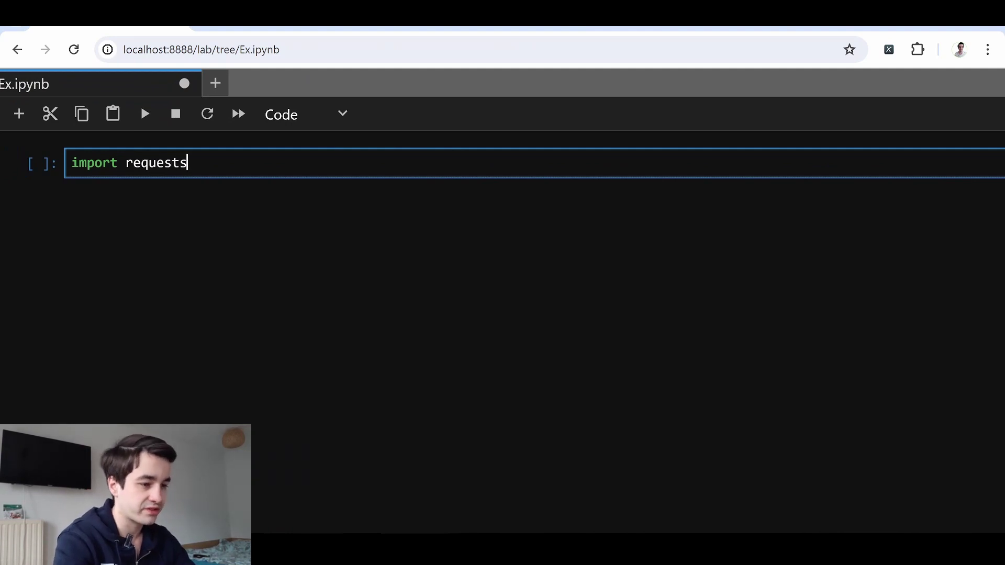
text(ts)
key(Return)
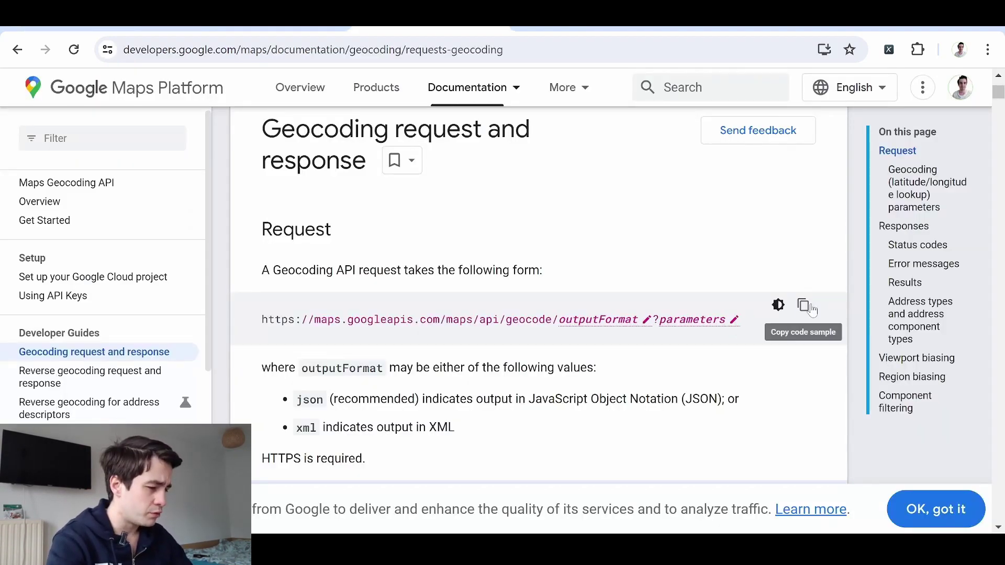
mouse_move(516, 89)
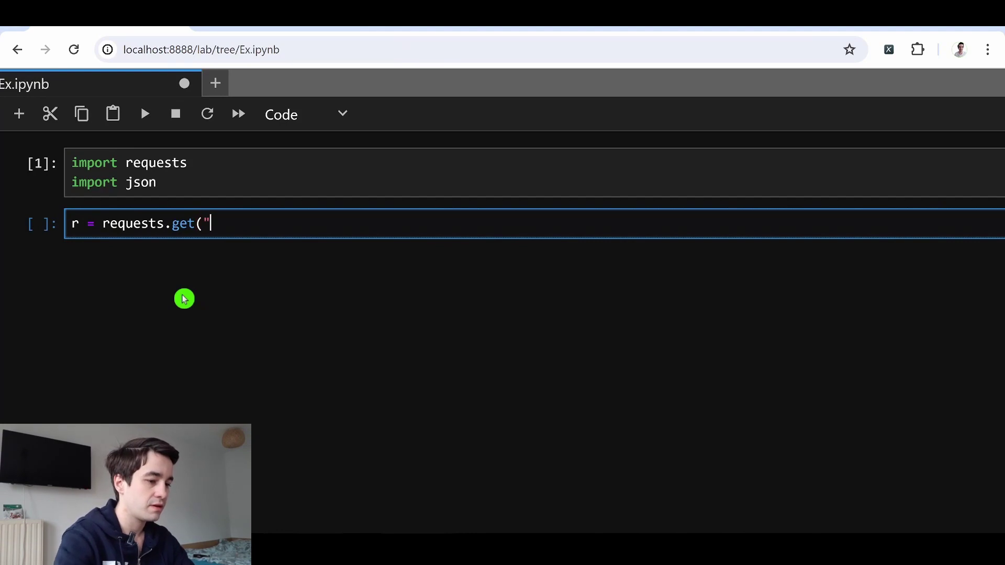
key(ctrl+v)
text("))
double_click(604, 259)
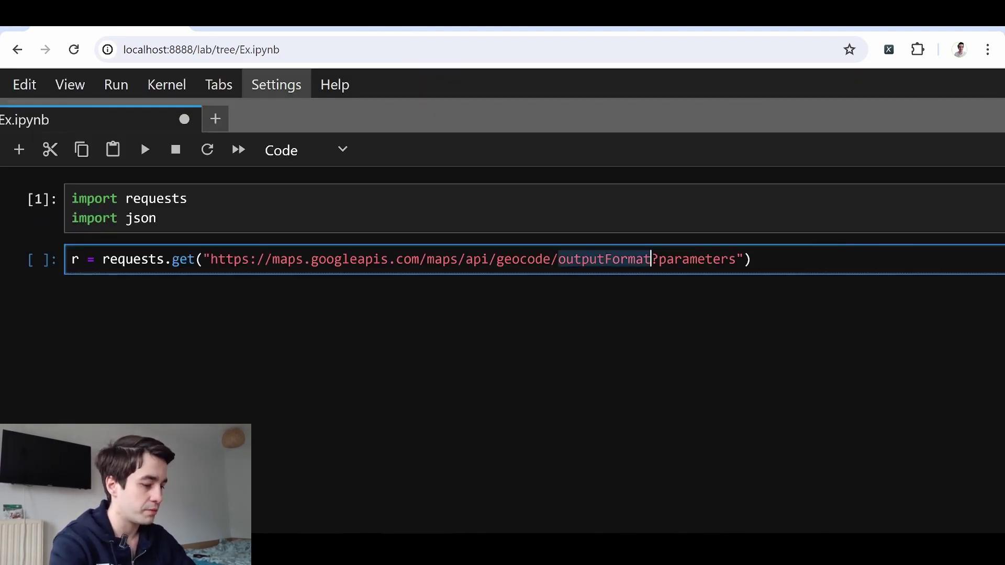
text(json)
key(Right)
key(ctrl+shift+Right)
text(place_)
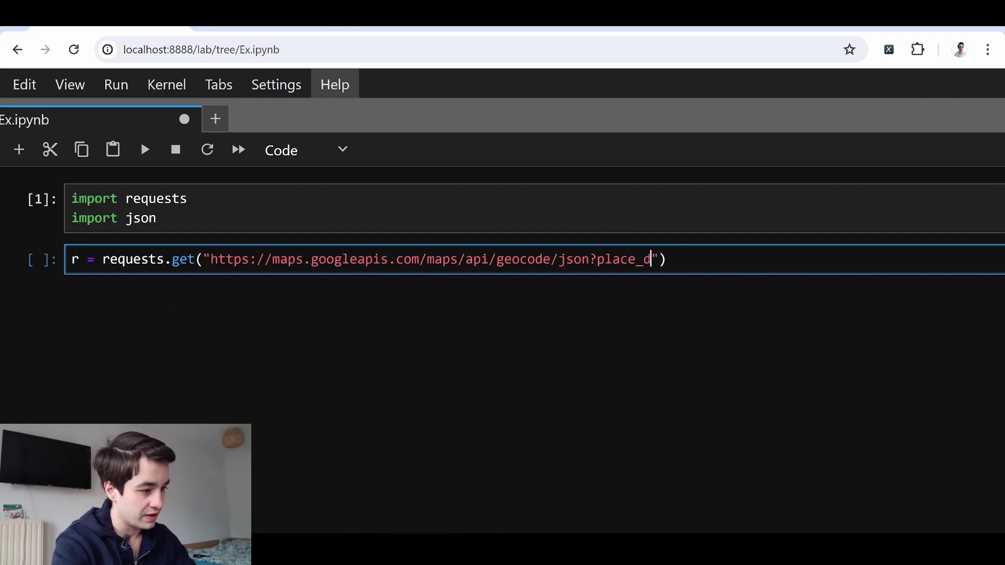
- Add the spreadsheet's first place_id and the saved API key to the URL, then run it
key(alt+Tab)
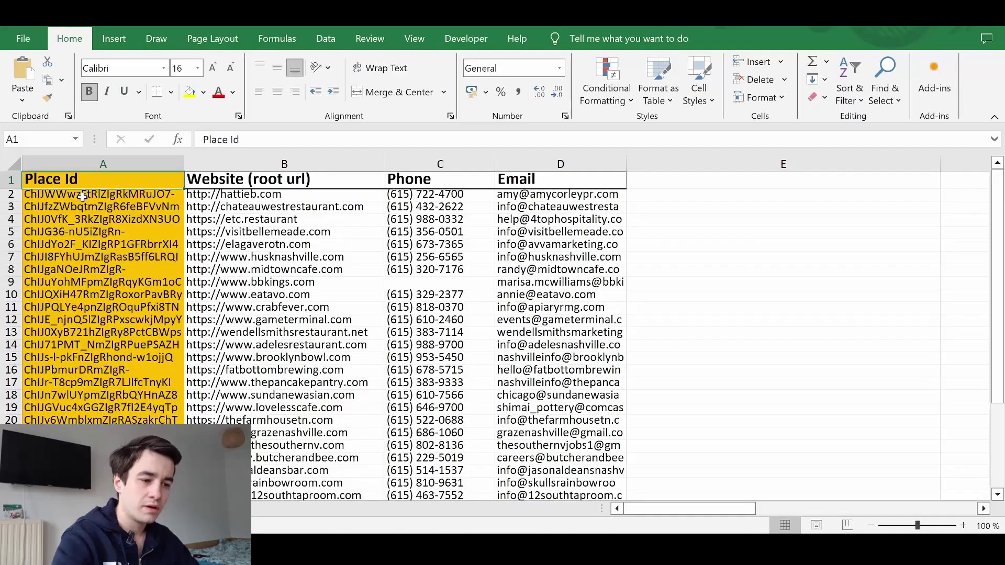
click(105, 187)
key(ctrl+c)
key(alt+Tab)
text(id=)
key(ctrl+v)
key(BackSpace)
text(&)
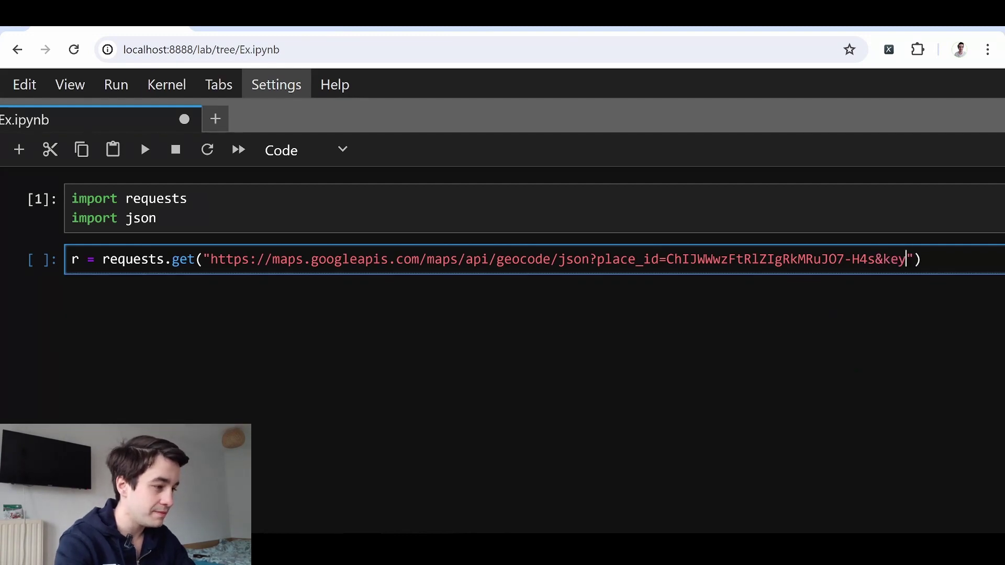
text(key=)
key(alt+Tab)
key(ctrl+c)
key(alt+Tab)
key(ctrl+v)
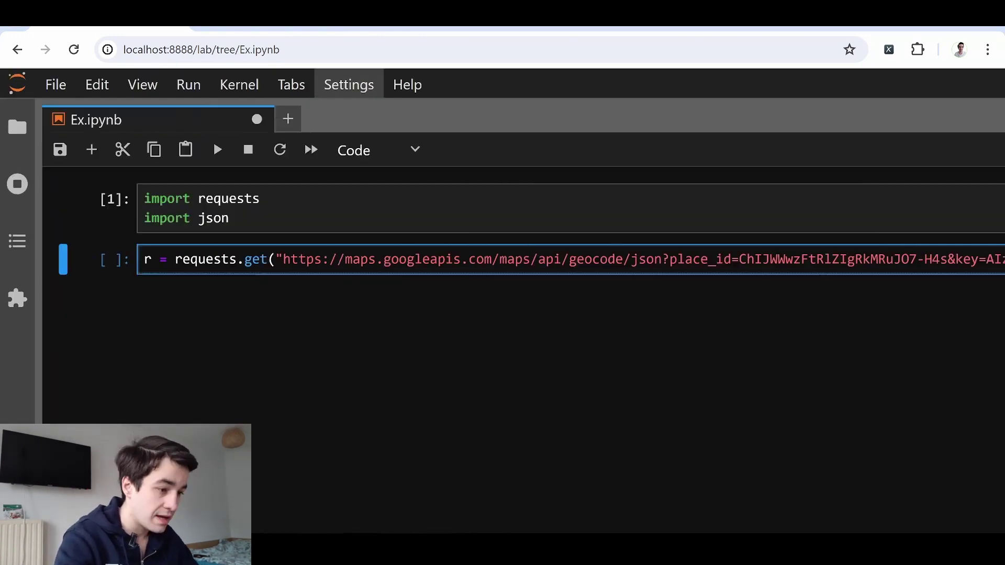
key(shift+Return)
- Display the response r and then its r.json() geocode result
text(r)
key(shift+Return)
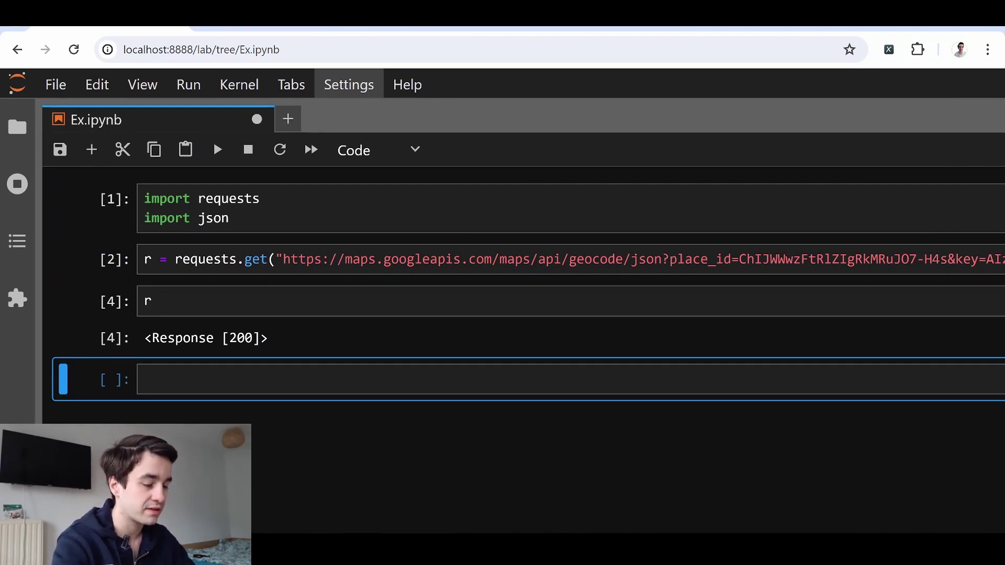
click(152, 301)
key(BackSpace)
text(.json()
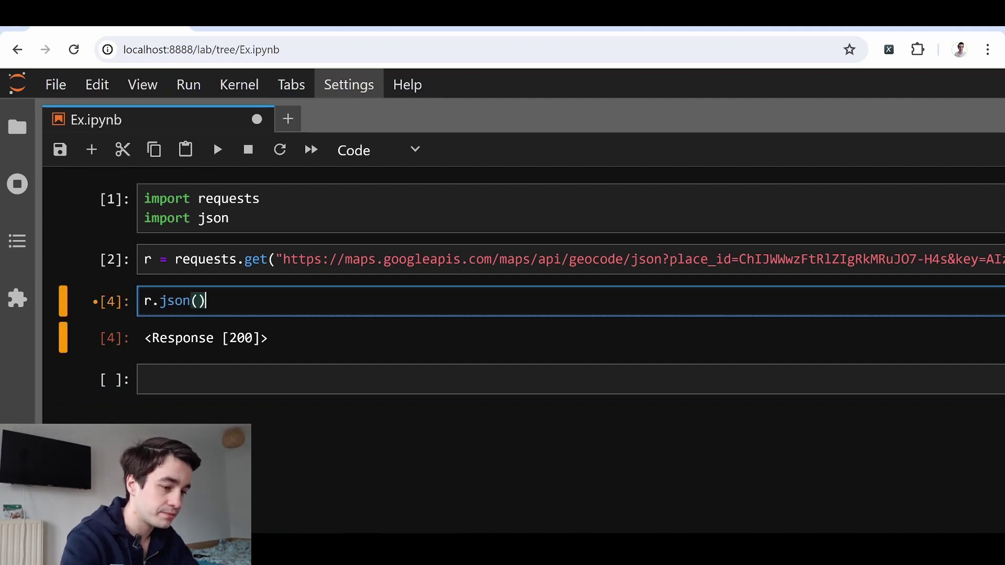
key(shift+Return)
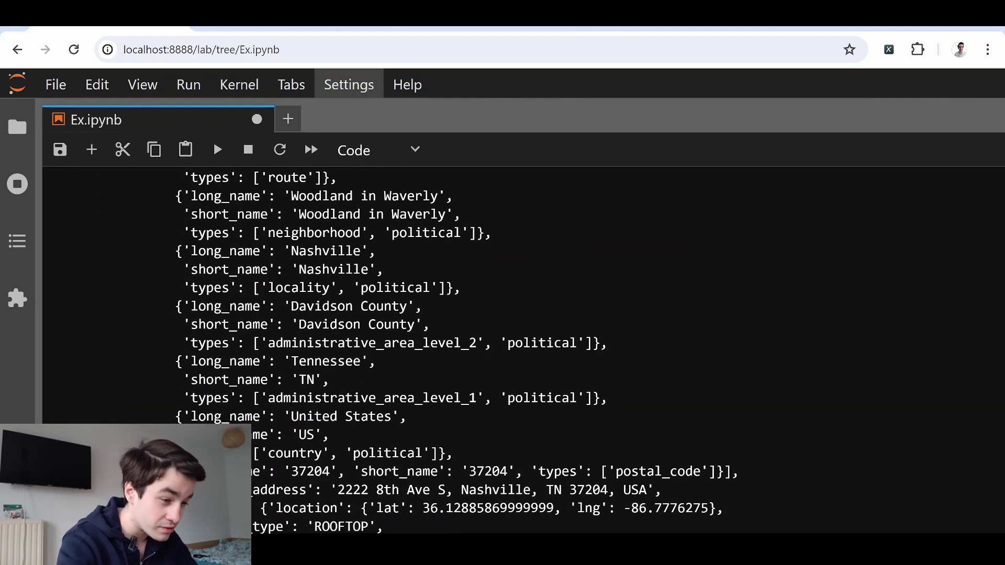
scroll(488, 419, down, 1)
double_click(488, 441)
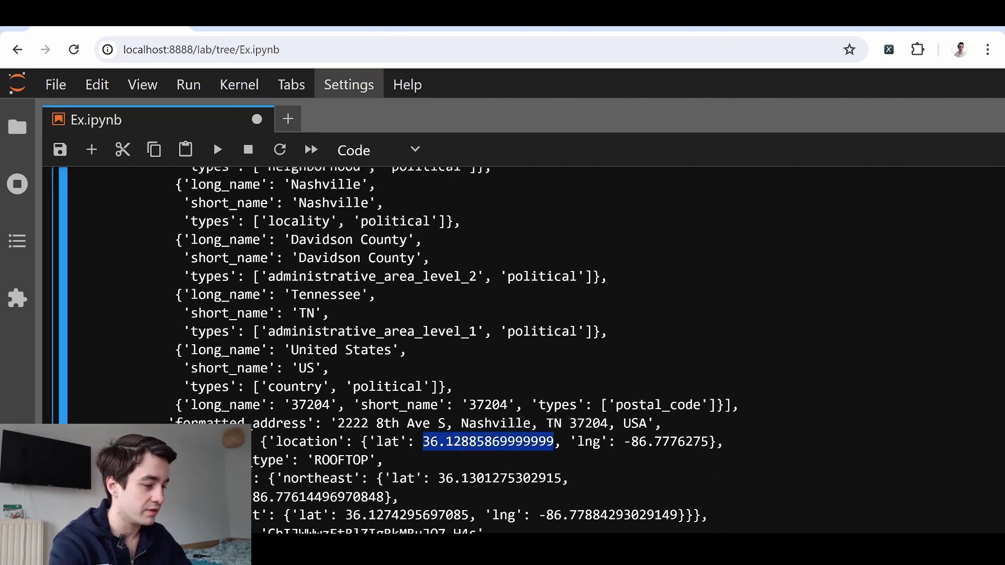
click(658, 428)
key(ctrl+Return)
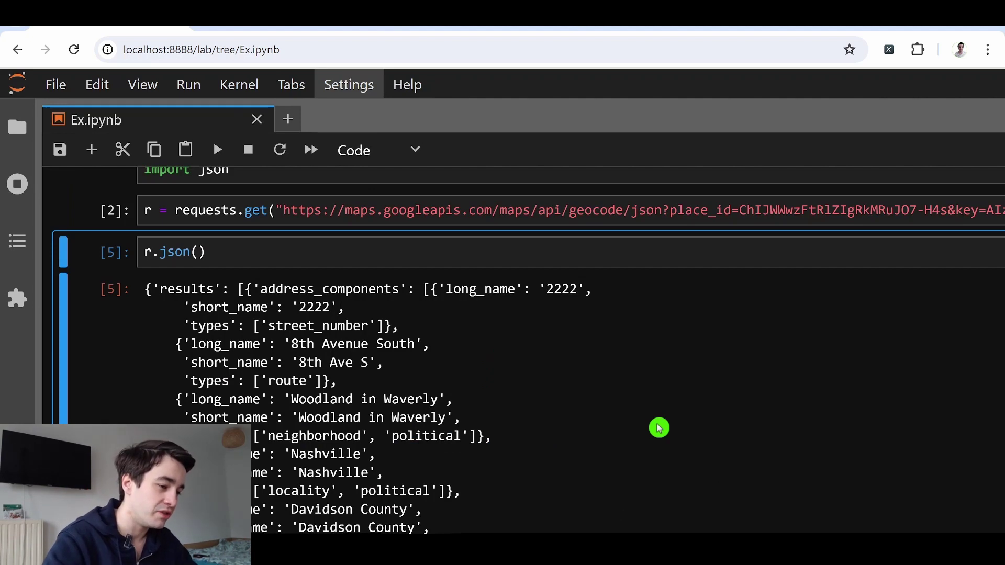
- Store r.json() as data, display it, and insert a new empty cell
click(144, 252)
text(data =)
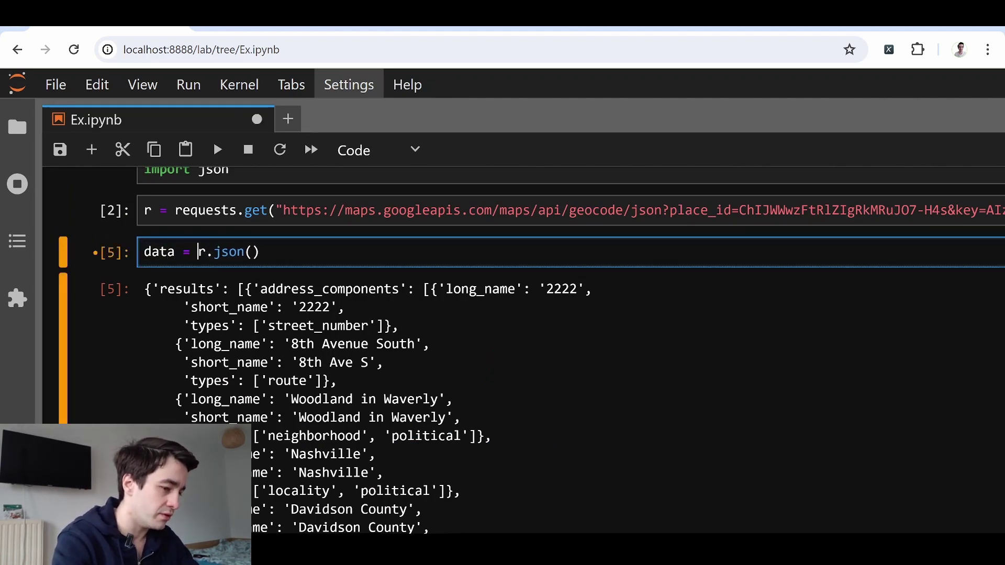
key(shift+Return)
text(data)
key(ctrl+Return)
key(a)
key(Return)
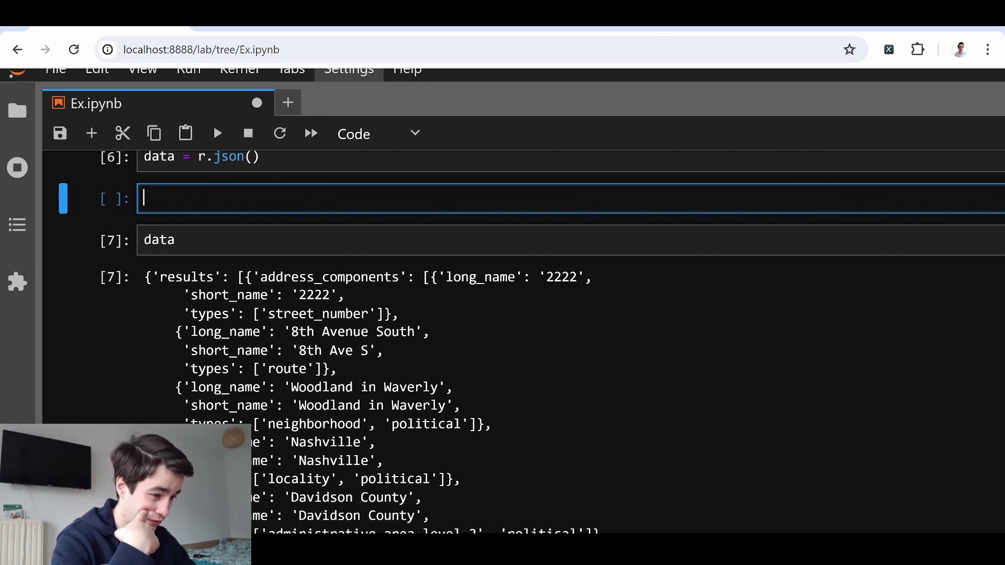
- Look up data['results'][0]['geometry']['location'] to show the lat and lng values
text(data["result)
scroll(203, 227, down, 10)
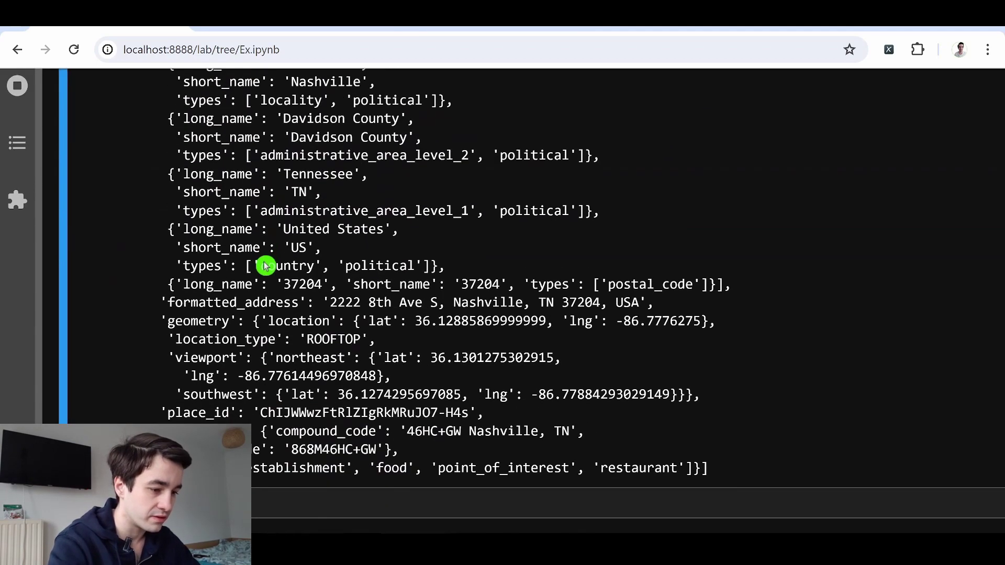
double_click(197, 394)
text(geometry"])
key(ctrl+Return)
click(263, 244)
text([0])
key(shift+Return)
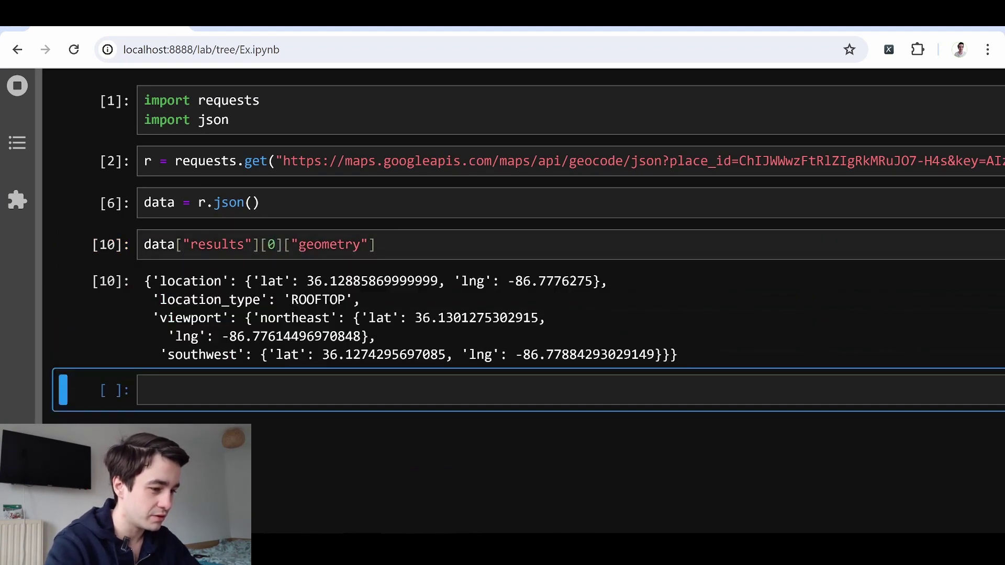
click(376, 245)
text(["loca)
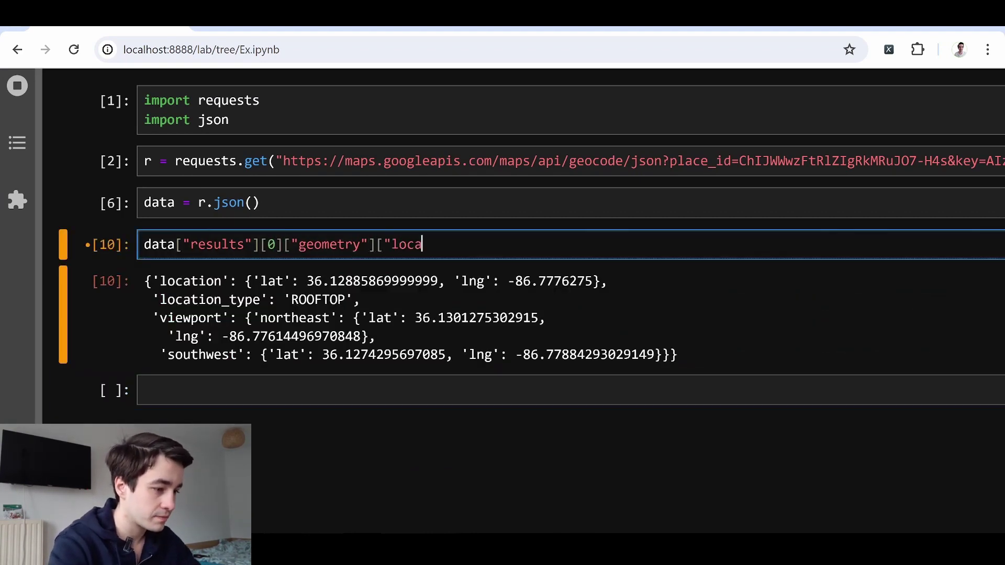
text(tion"])
key(ctrl+Return)
- Assign the location's 'lat' to lat and 'lng' to lng (36.12885869999999, -86.7776275)
text(["lat"])
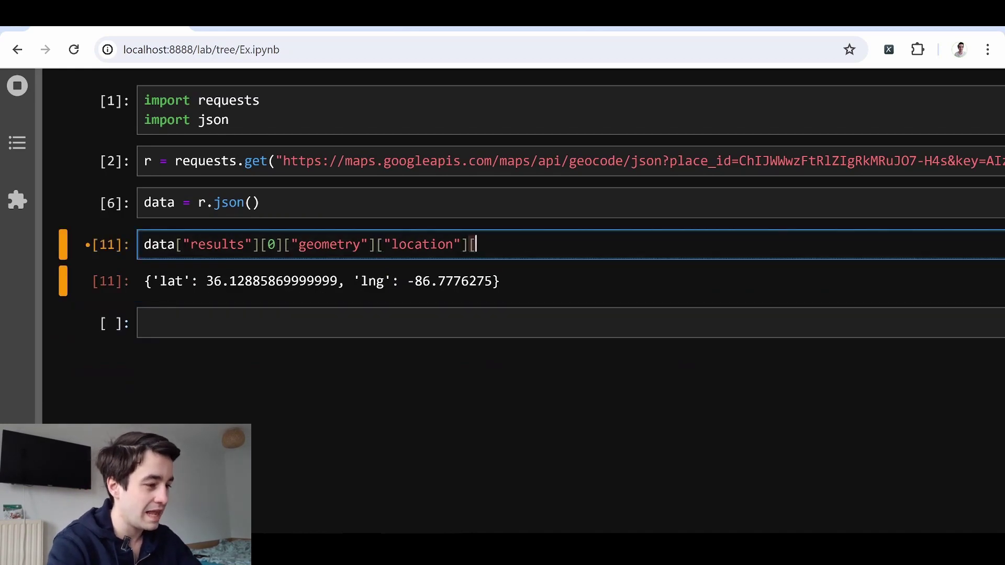
click(144, 244)
text(lat =)
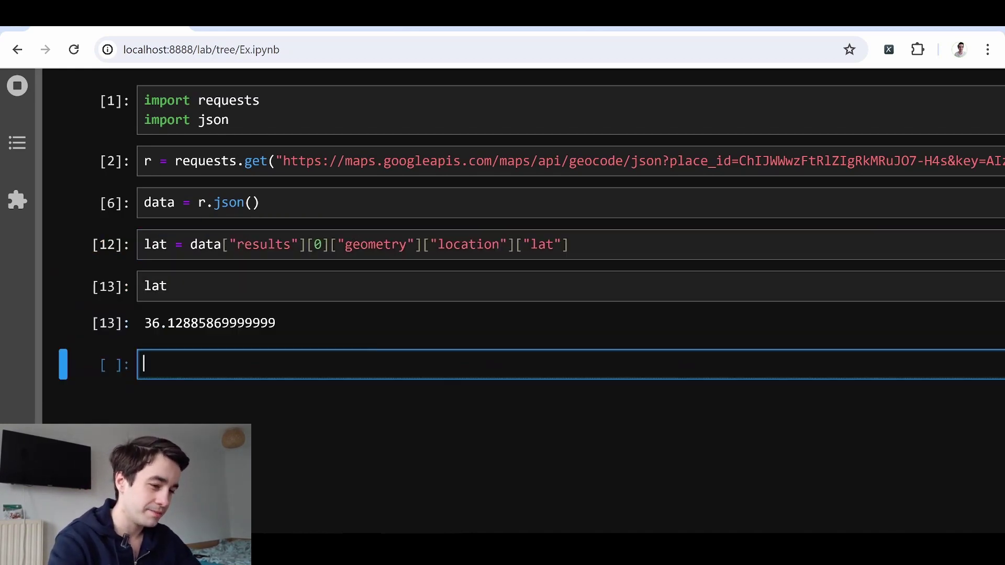
click(568, 245)
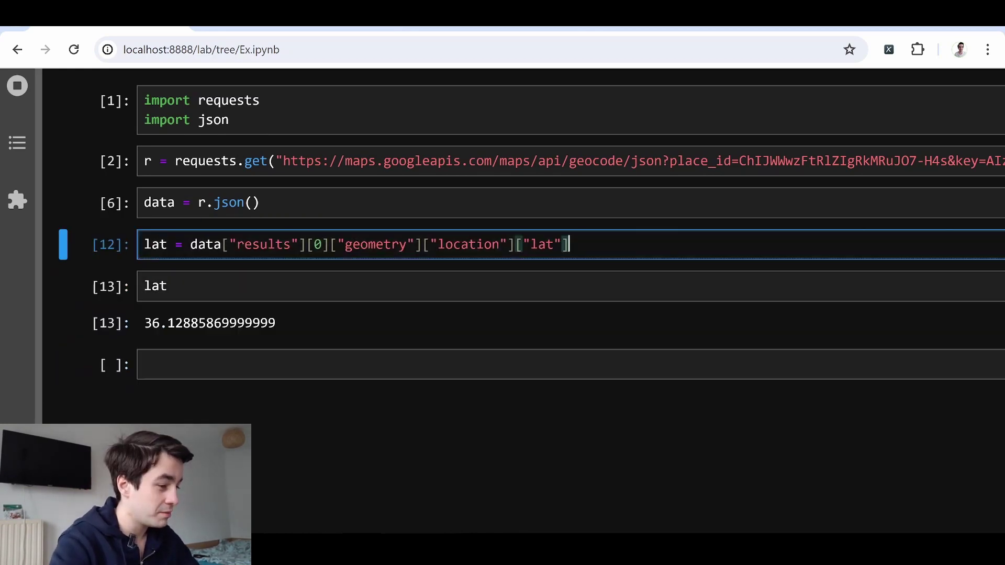
key(Return)
key(ctrl+v)
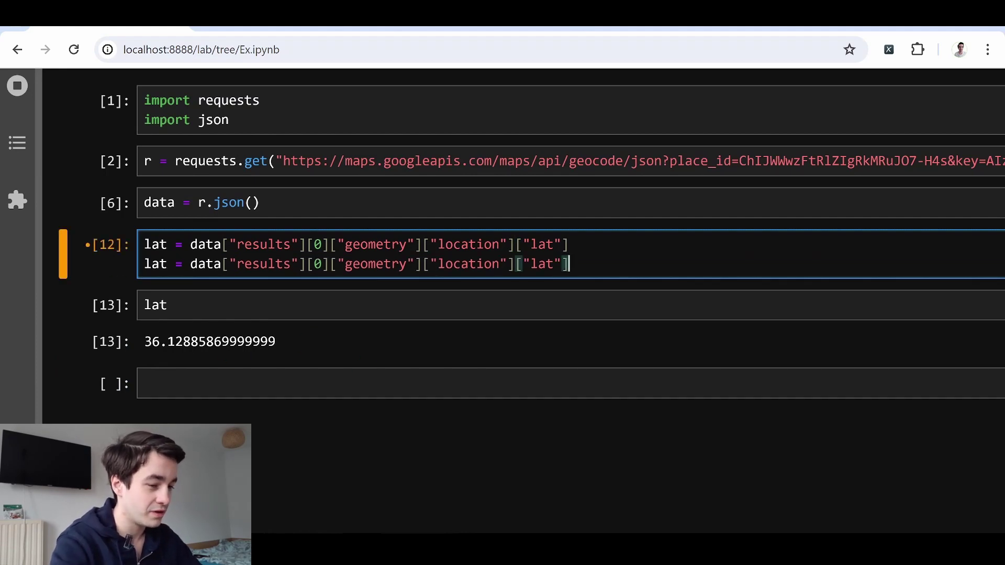
key(shift+Return)
key(Return)
key(BackSpace)
key(BackSpace)
key(BackSpace)
text(lng)
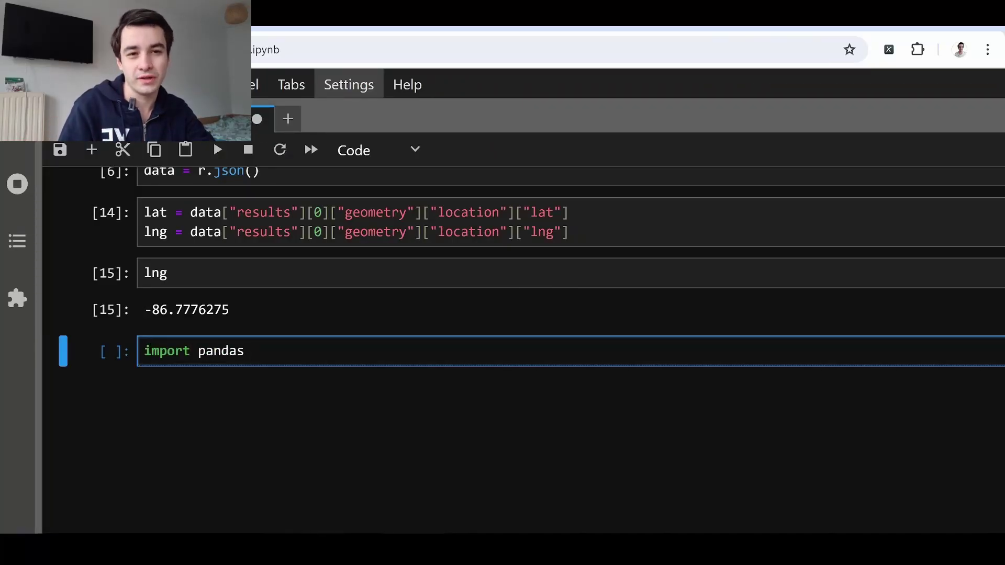
- Import pandas as pd and create an empty DataFrame df with Lat and Lng columns
text(pd)
key(shift+Return)
text(df = p)
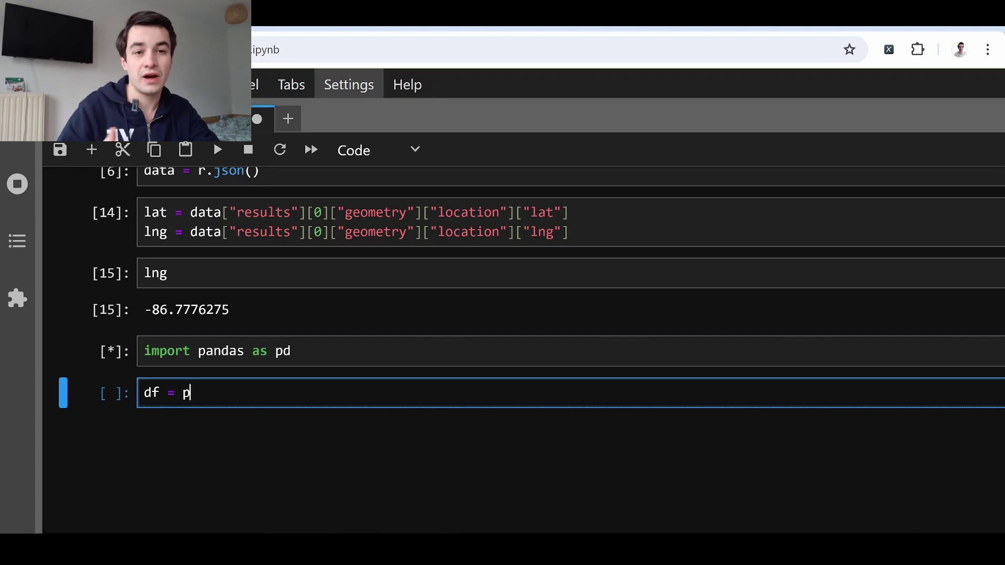
text(d.Data)
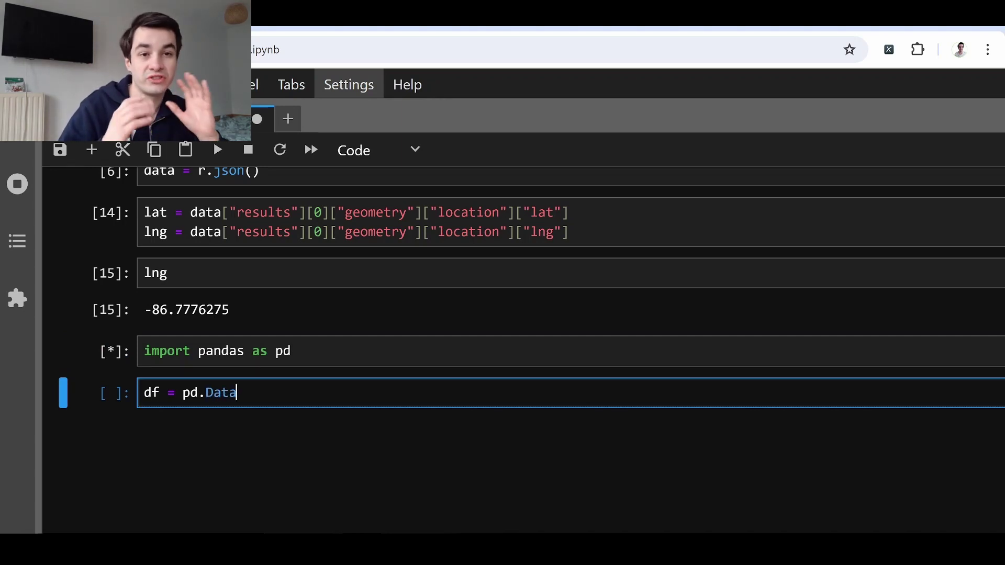
text(Frame(columns)
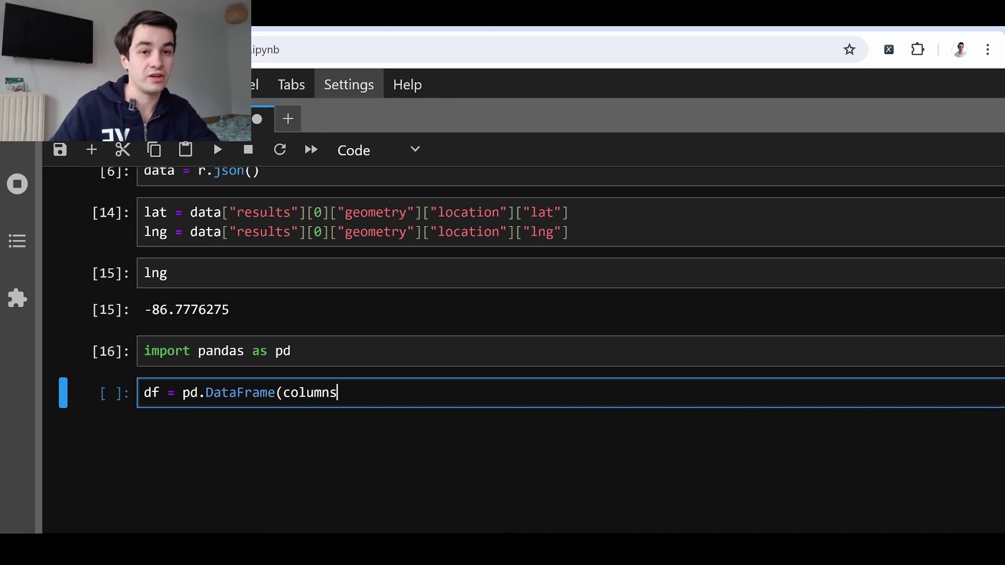
text(=[")
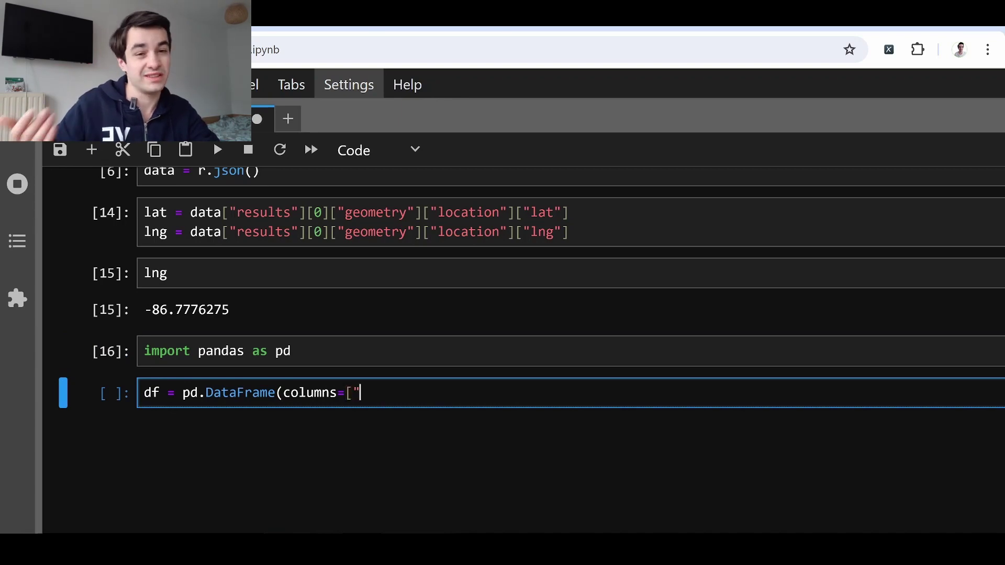
text(Lat", )
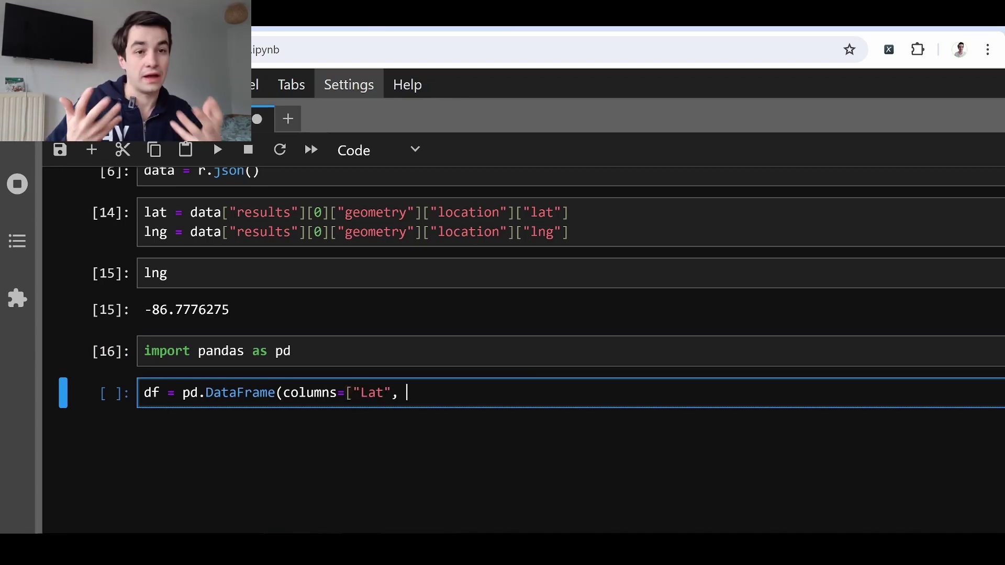
text(Lng")
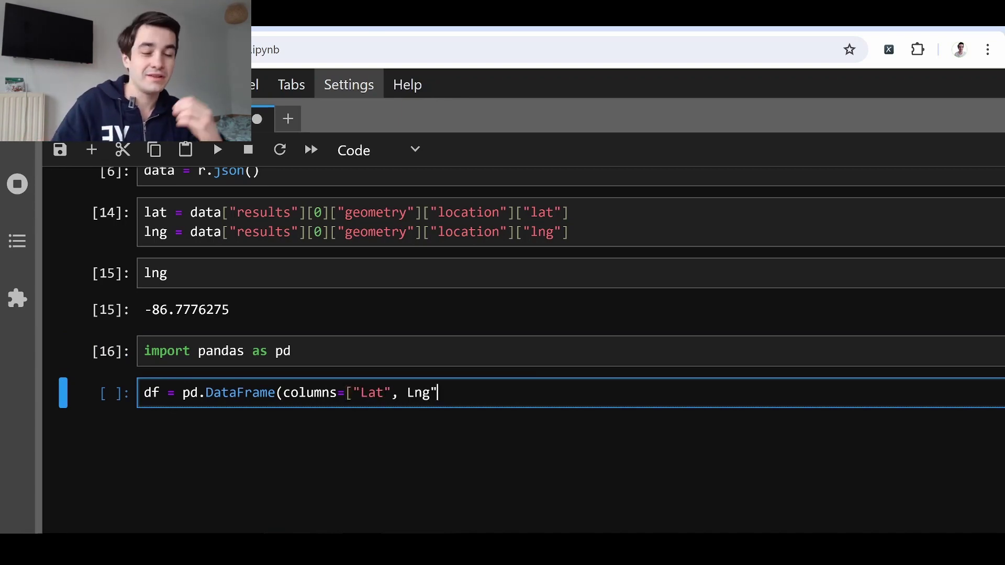
text(")
key(End)
text(]))
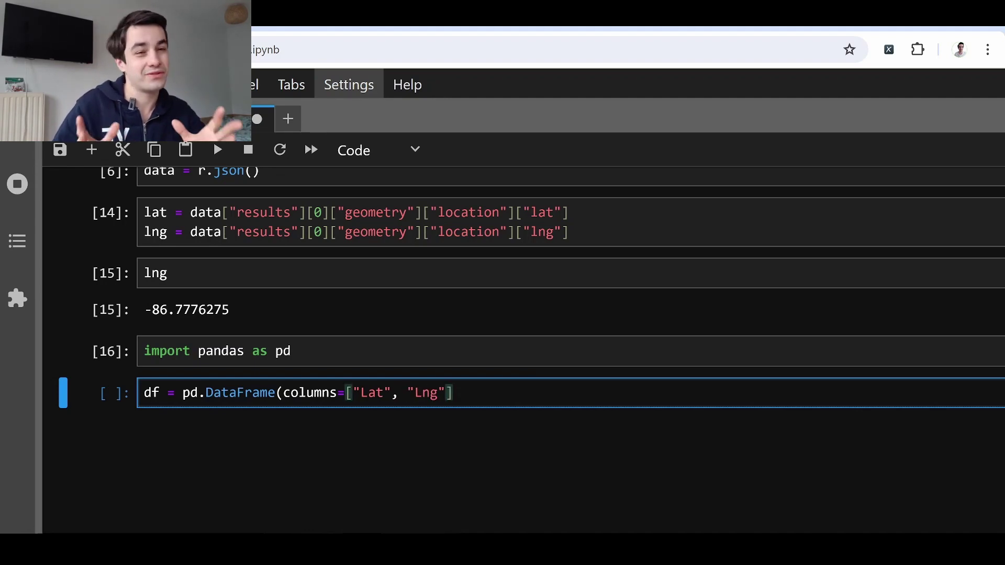
key(shift+Return)
text(df)
key(shift+Return)
- Fill row 0 with df.loc[0,'Lat'] = lat and df.loc[0,'Lng'] = lng, then show df
text(df.loc[)
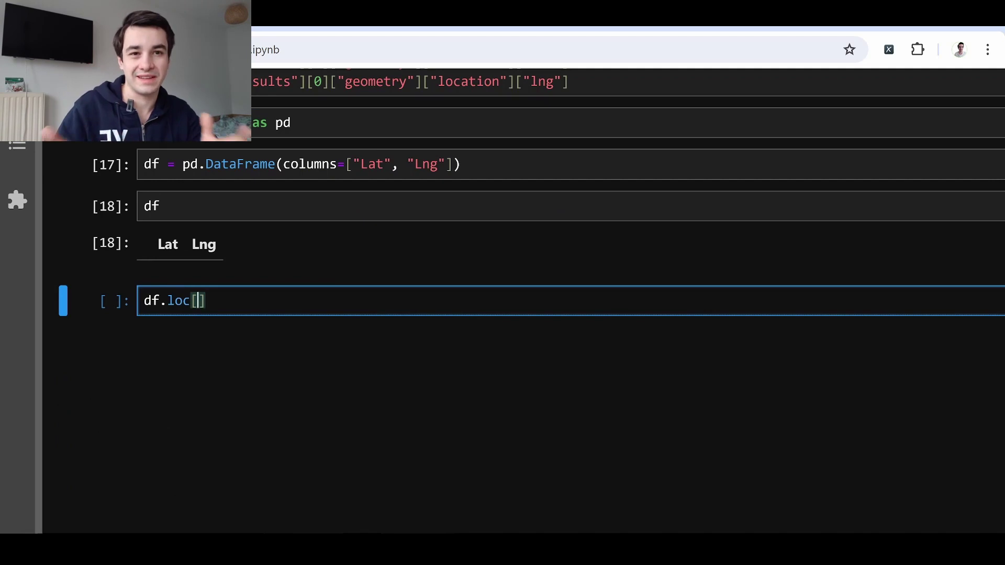
text(0,"Lat"] =)
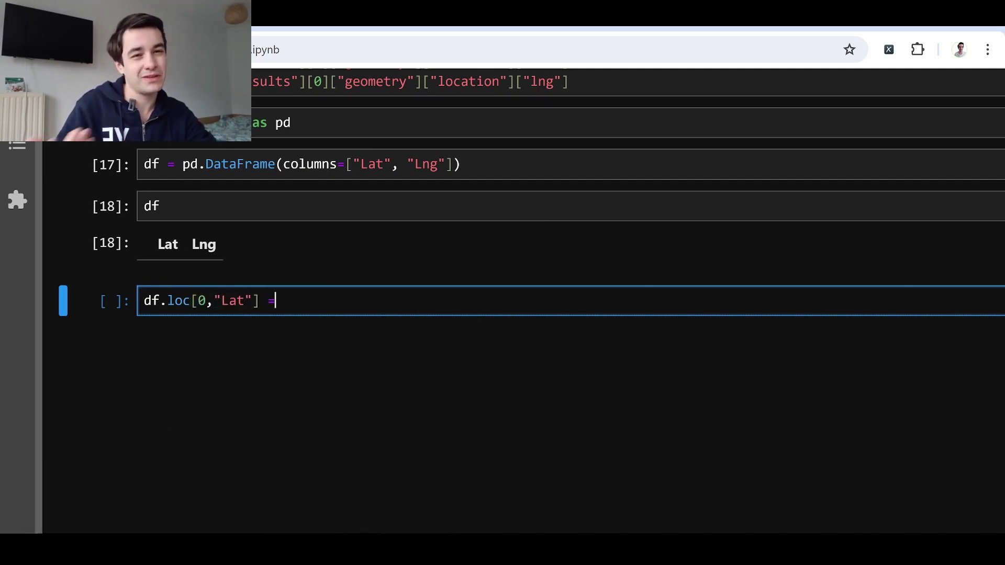
text( lat)
key(Return)
key(Up)
key(shift+End)
key(ctrl+c)
click(134, 319)
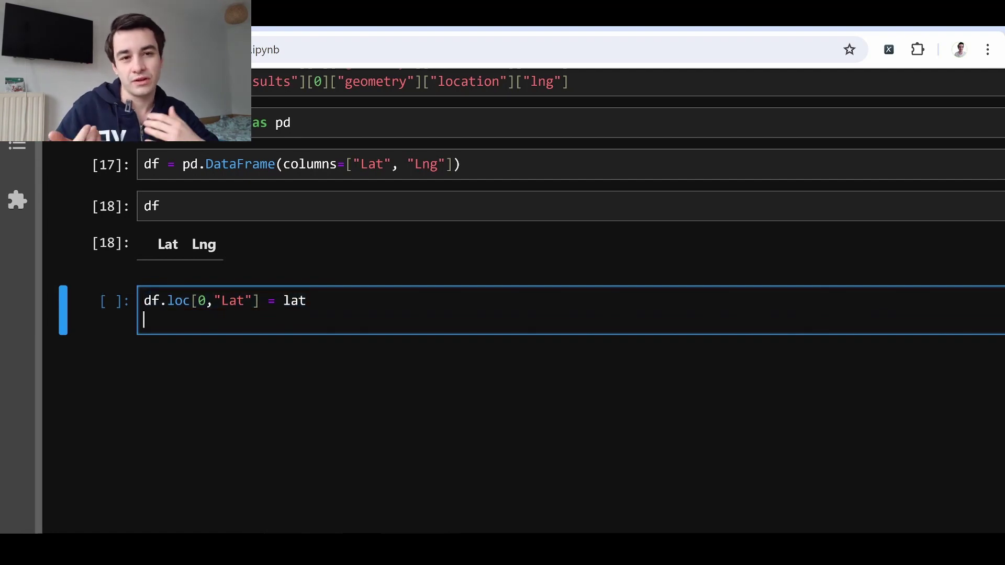
key(ctrl+v)
double_click(232, 320)
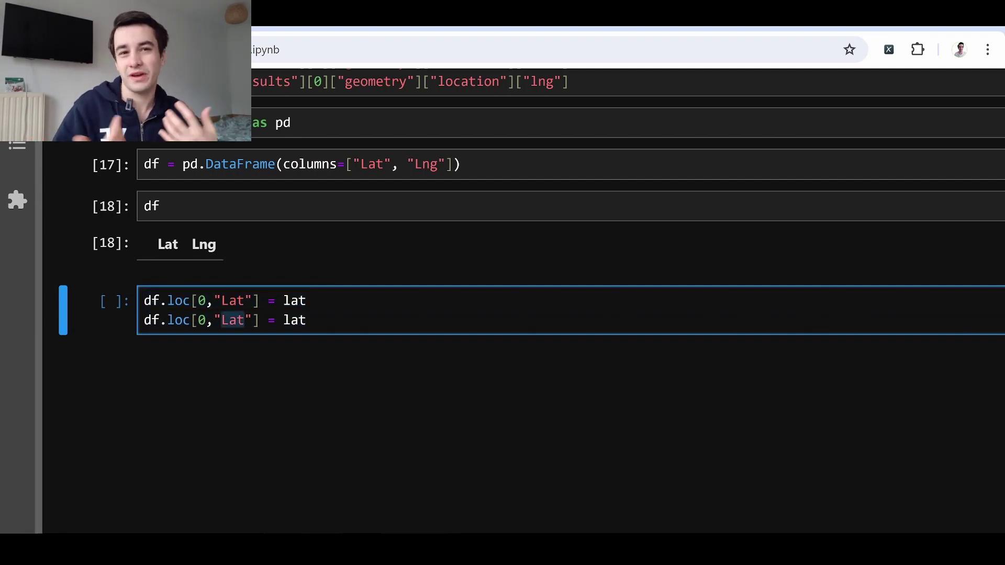
text(Lng)
double_click(294, 320)
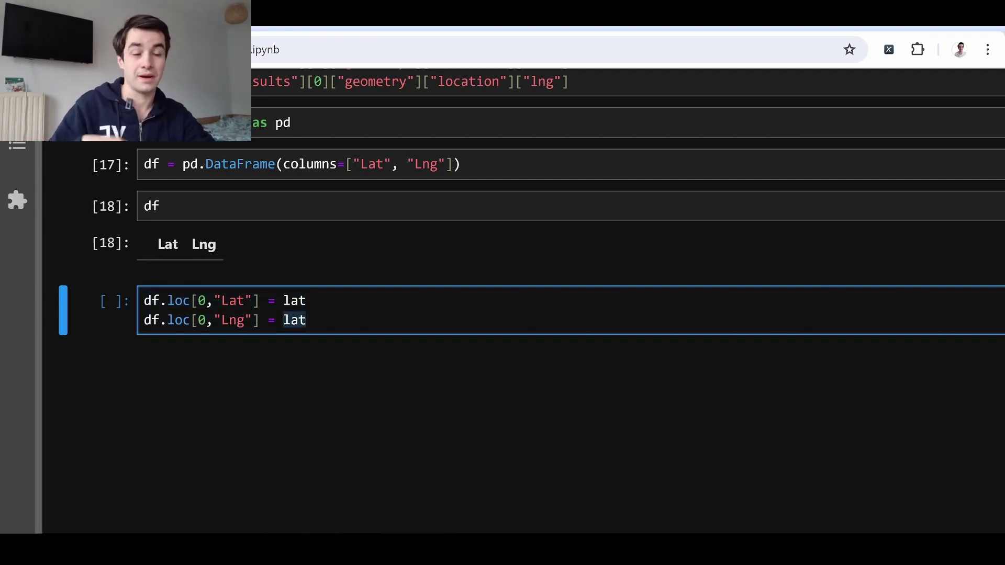
text(lng)
key(shift+Return)
click(152, 206)
key(ctrl+Return)
- Begin the df.to_excel('Coordinates.xlsx', index=False) export and search 'eiffel' in the Place ID Finder
click(157, 425)
text(df.to_excel("Coordi)
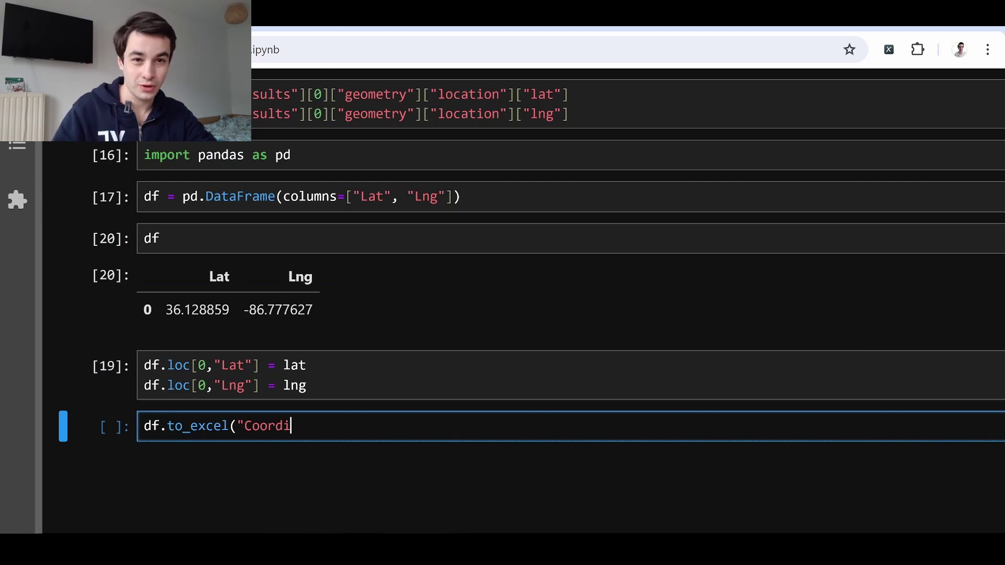
text(", index=Fals)
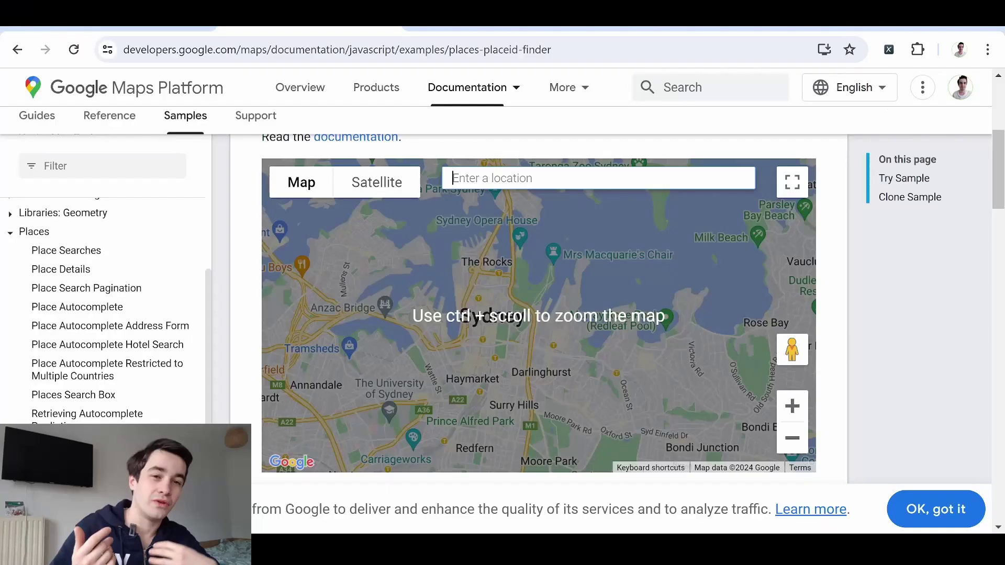
text(eiffel)
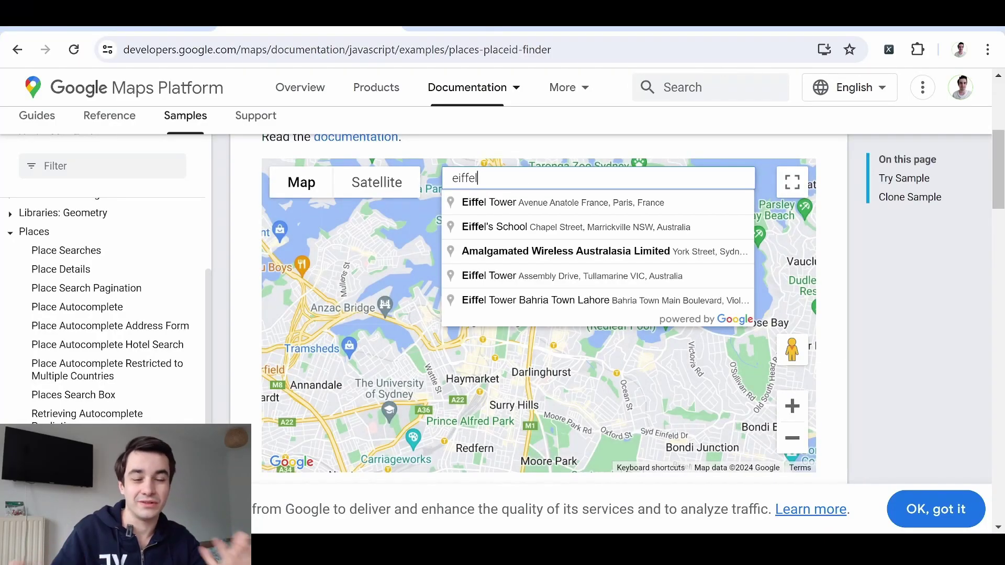
- Choose Eiffel Tower, Avenue Anatole France from the 'eiffel' search suggestions
click(489, 203)
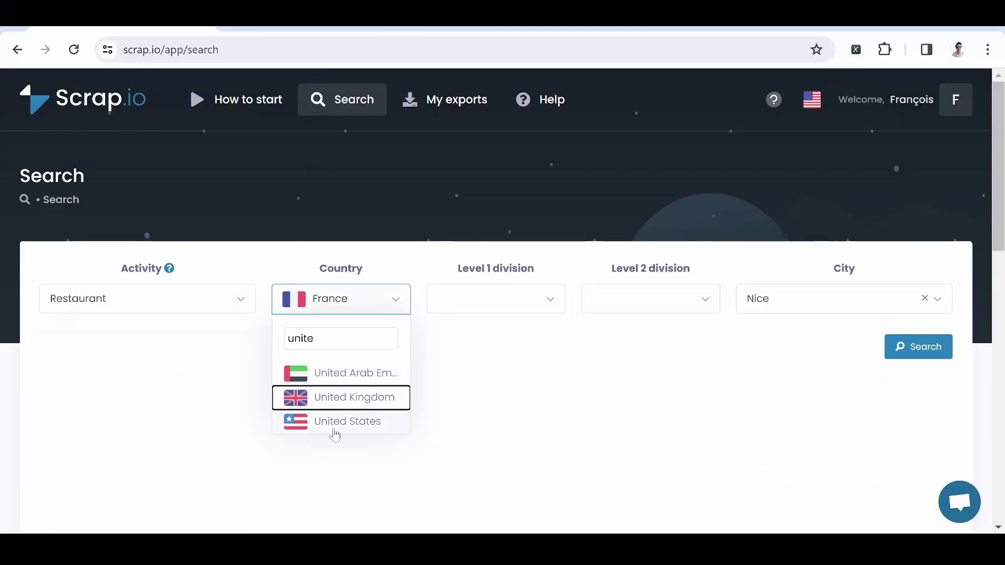
- Search restaurants in Nashville, United States
click(334, 422)
click(838, 298)
text(nashvi)
click(790, 370)
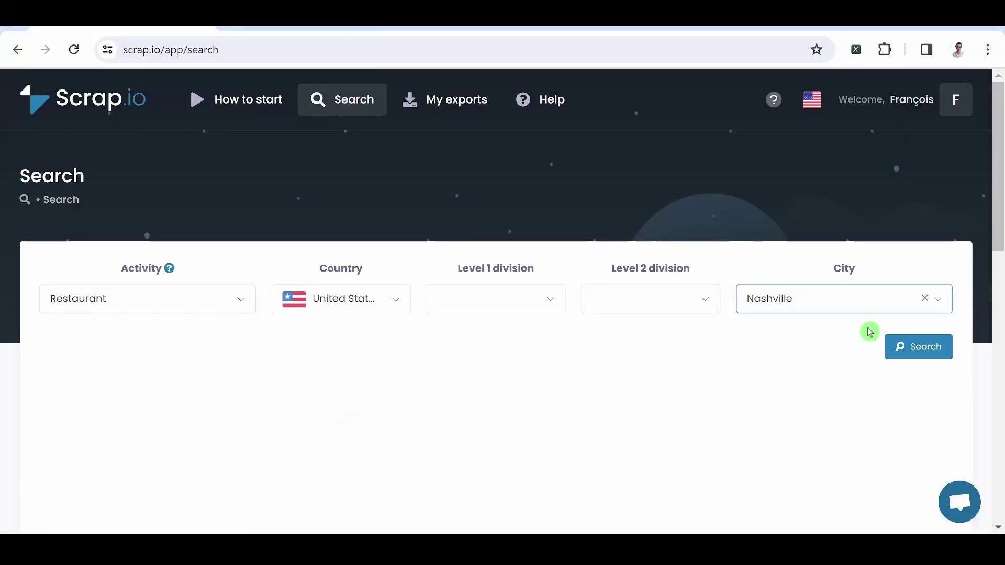
click(903, 349)
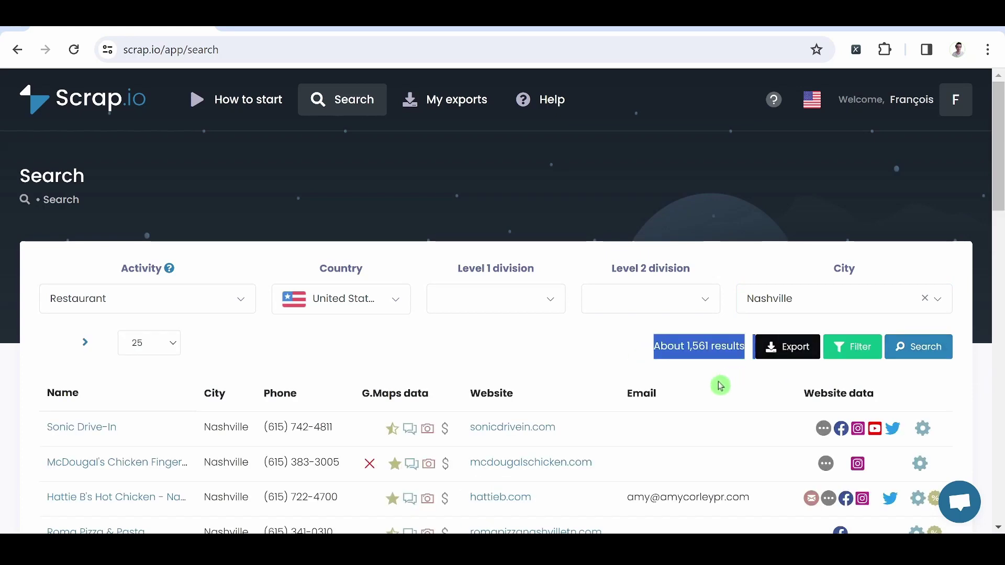
- Filter results to those with an email, export them, and download the export as .xlsx
click(852, 347)
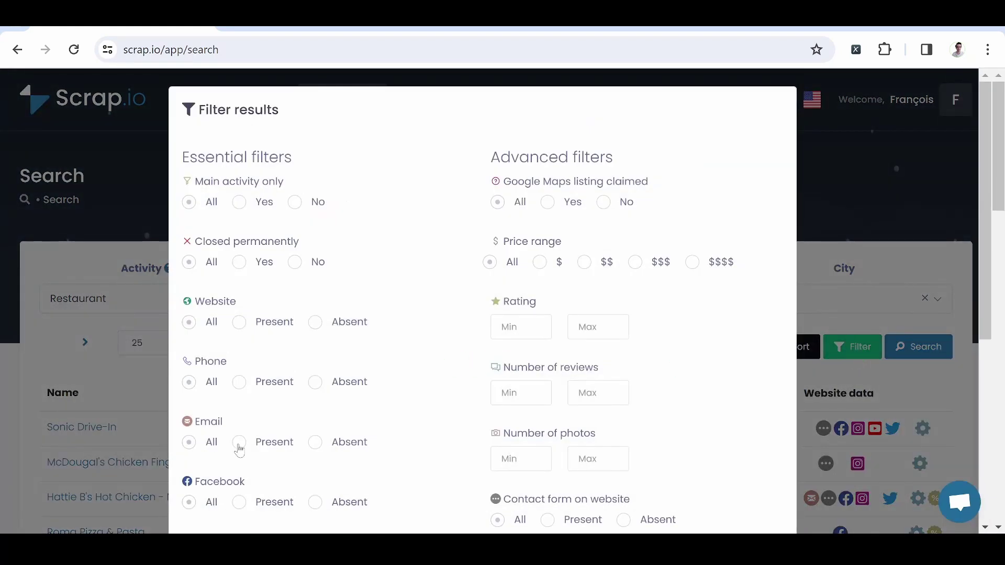
click(240, 444)
scroll(744, 507, down, 6)
click(762, 504)
click(758, 346)
click(646, 276)
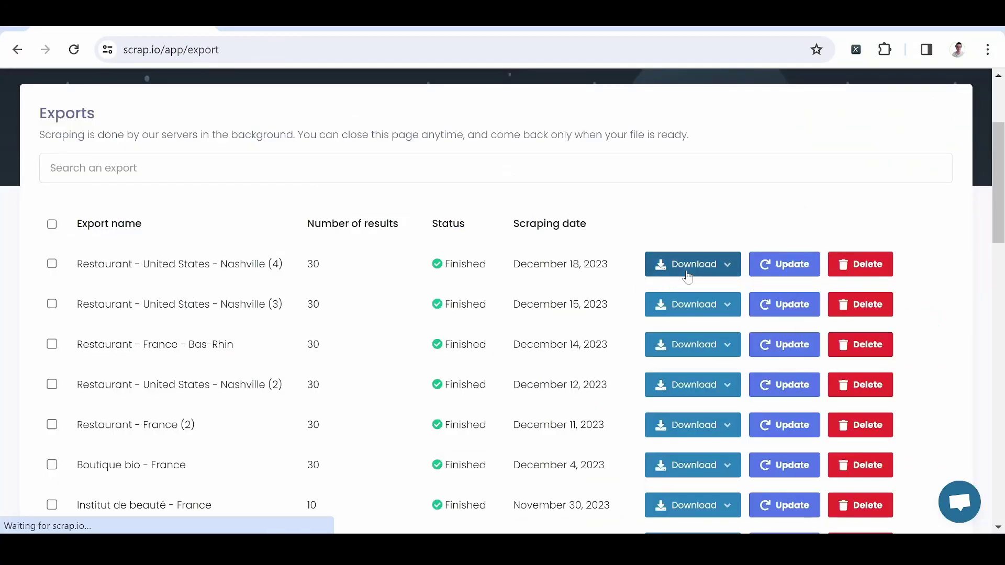
click(687, 276)
click(698, 331)
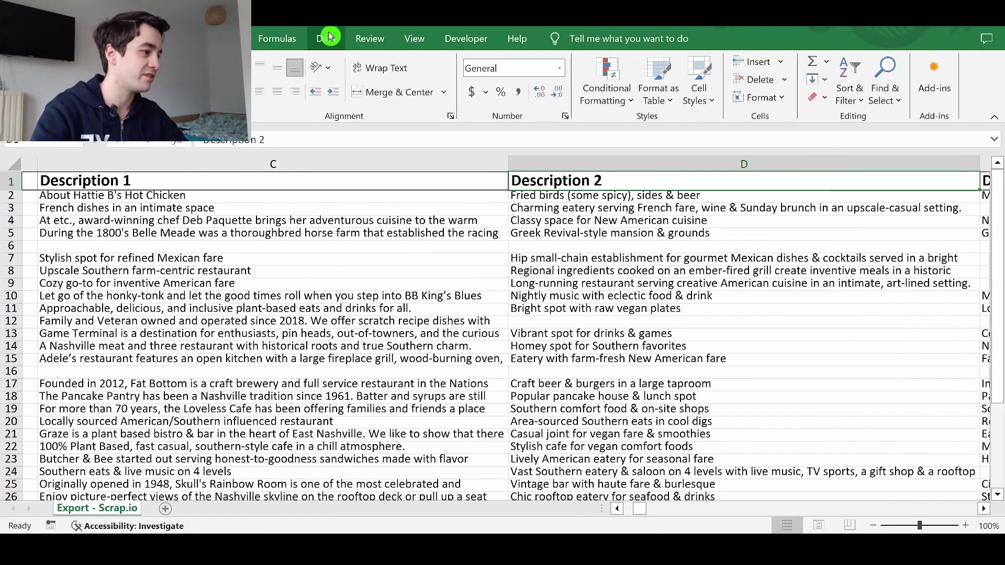
key(Right)
key(Right)
key(Right)
key(Right)
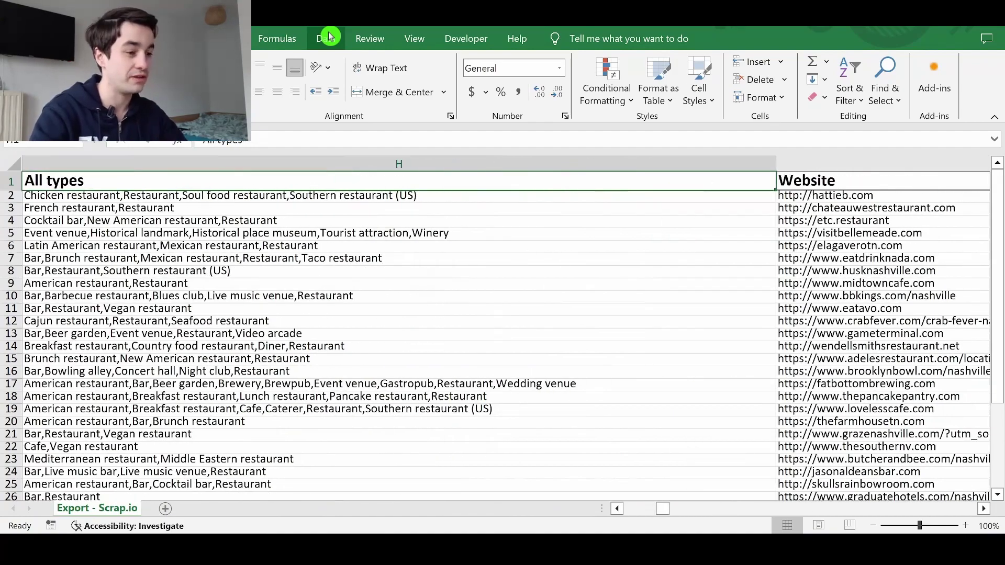
key(Right)
key(Right)
key(Right)
key(Right)
key(Right)
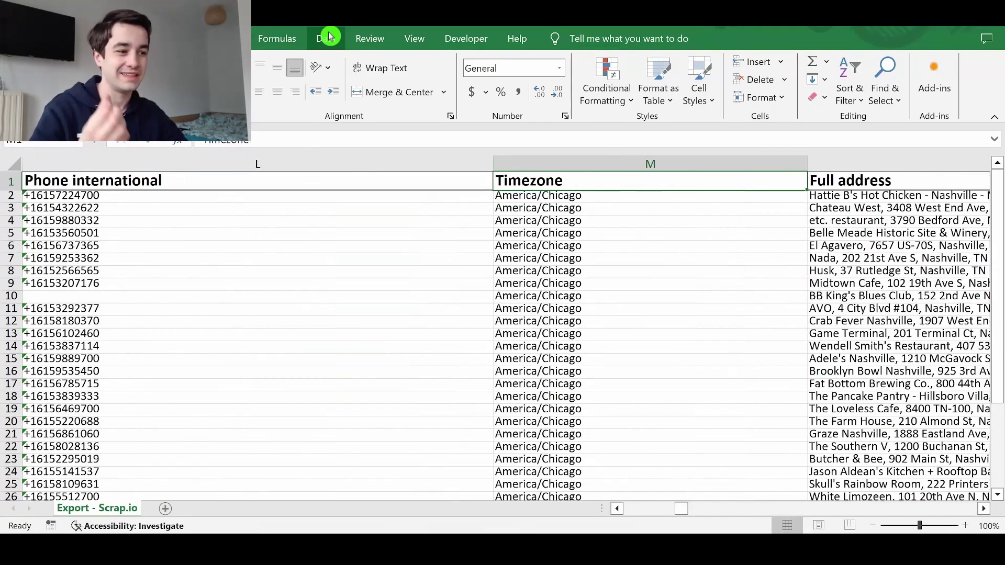
key(Right)
key(Right)
key(Right)
key(Right)
key(Right)
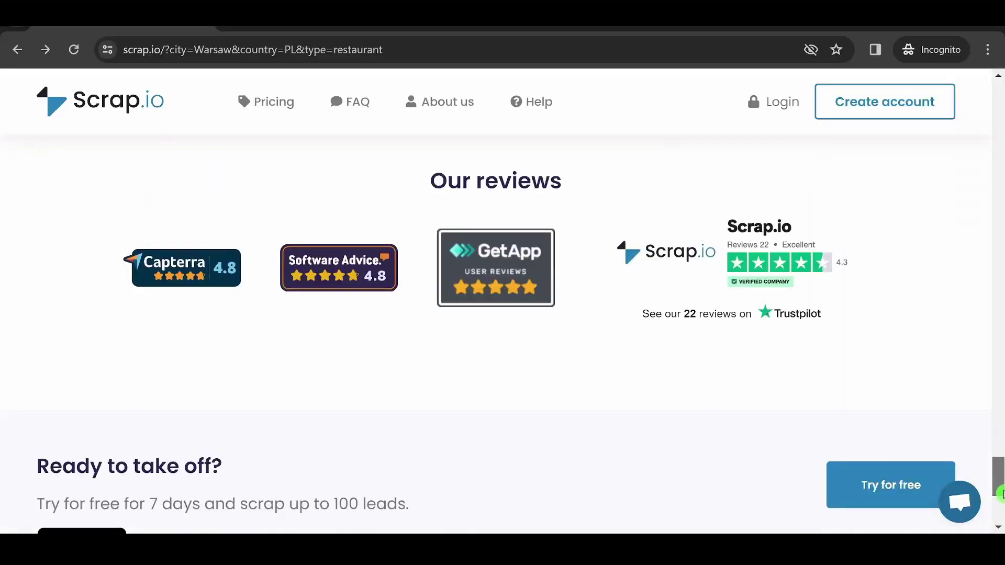
scroll(555, 409, down, 5)
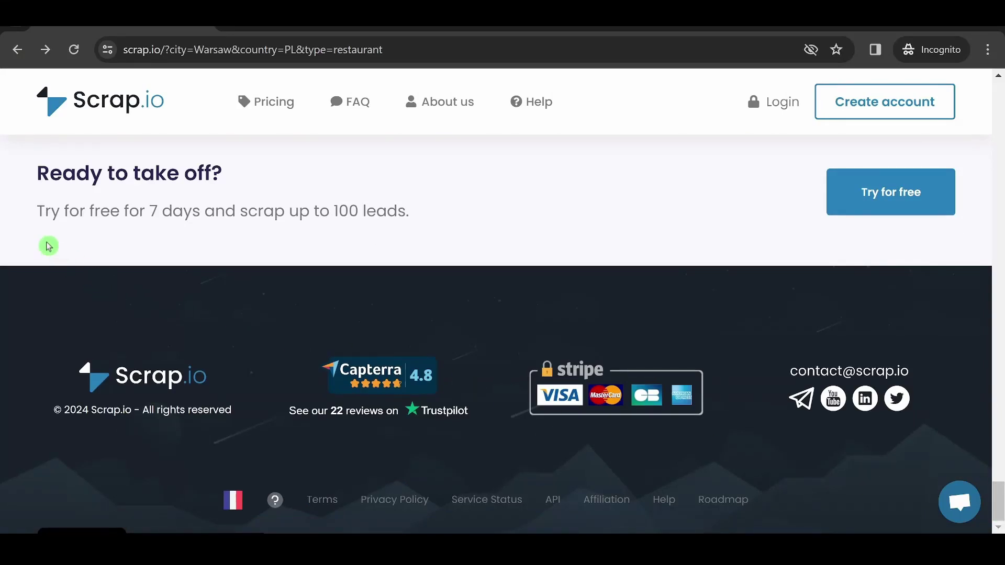
- Highlight the free-trial line on the Scrap.io landing page, then clear the highlight
drag(26, 215, 448, 217)
click(450, 220)
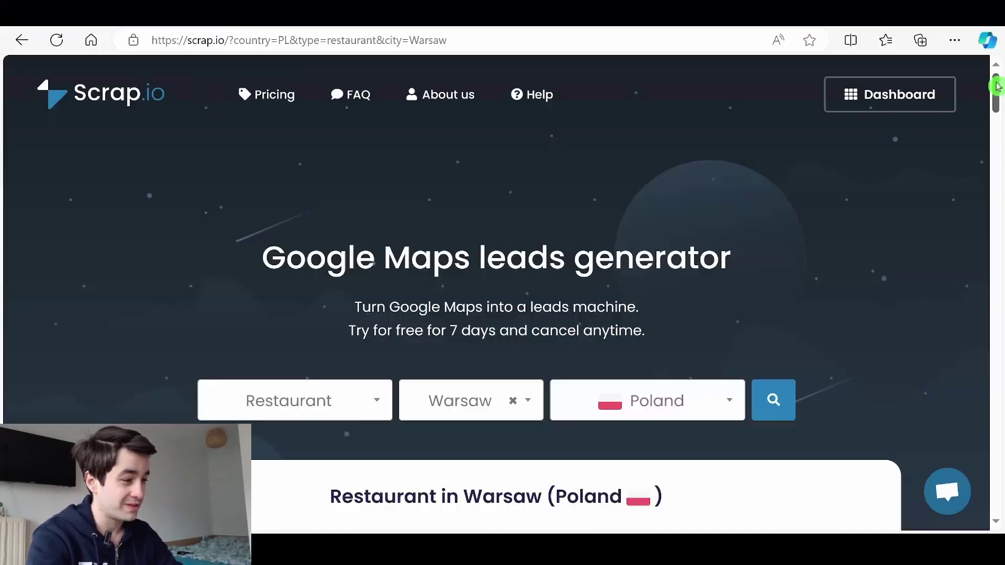
- Open Scrap.io's API docs at GMap > Enrich and show the example in Python
scroll(502, 293, down, 4)
scroll(503, 293, down, 20)
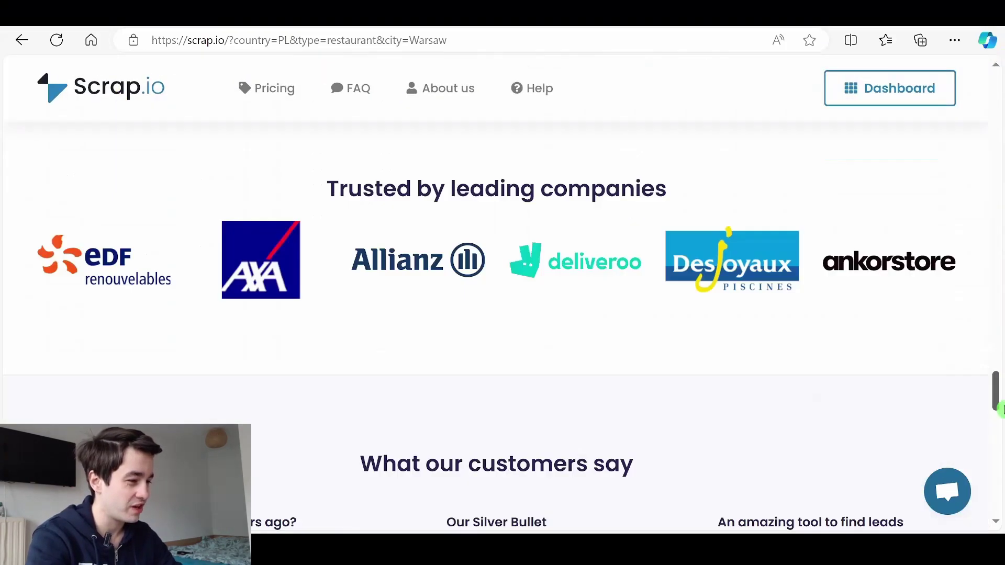
scroll(690, 269, down, 10)
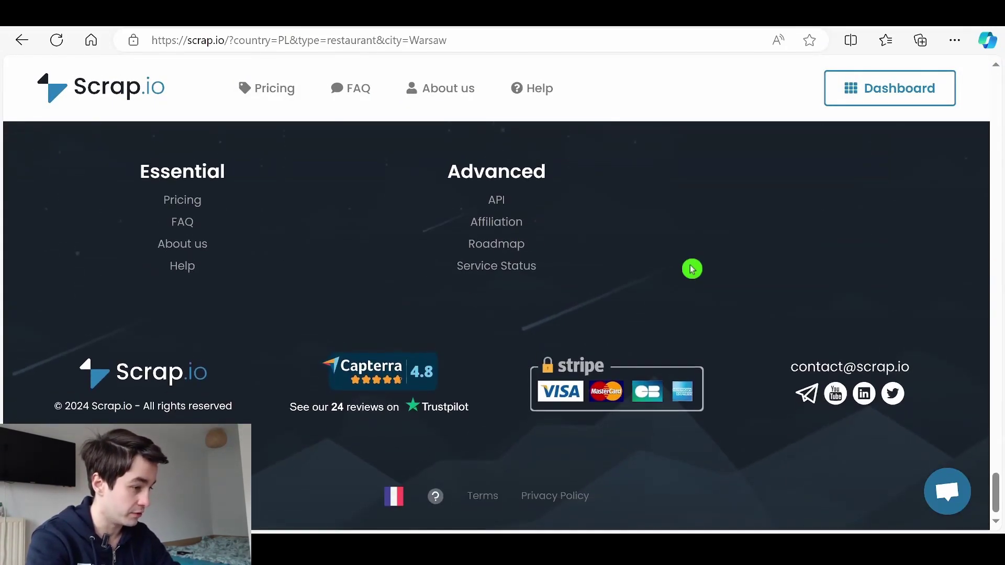
right_click(500, 192)
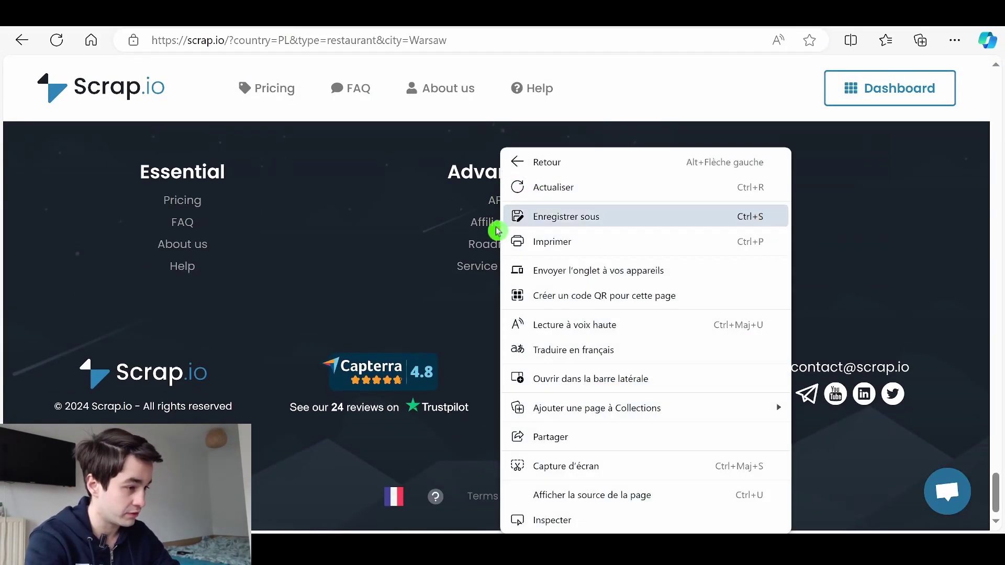
click(496, 201)
click(22, 235)
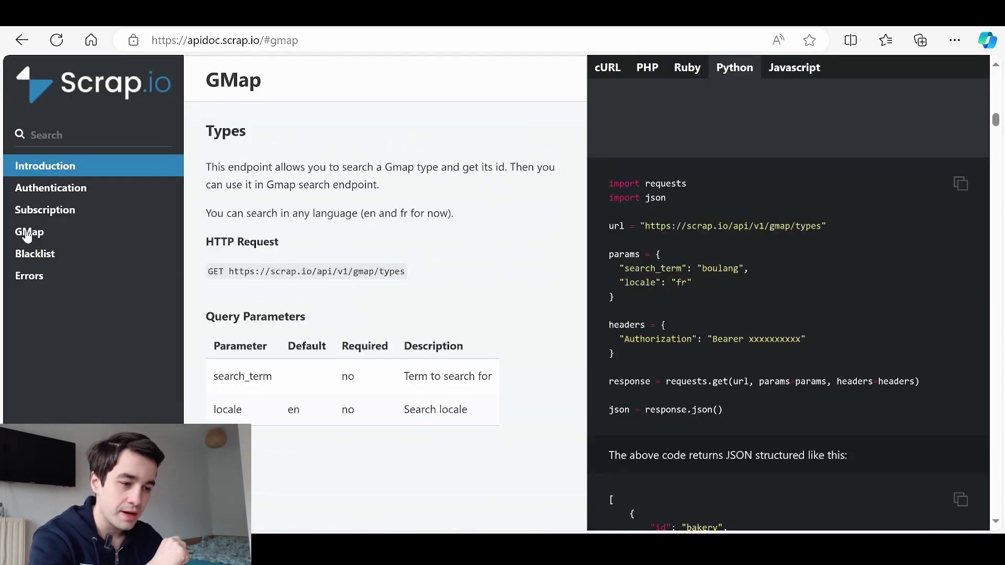
click(35, 343)
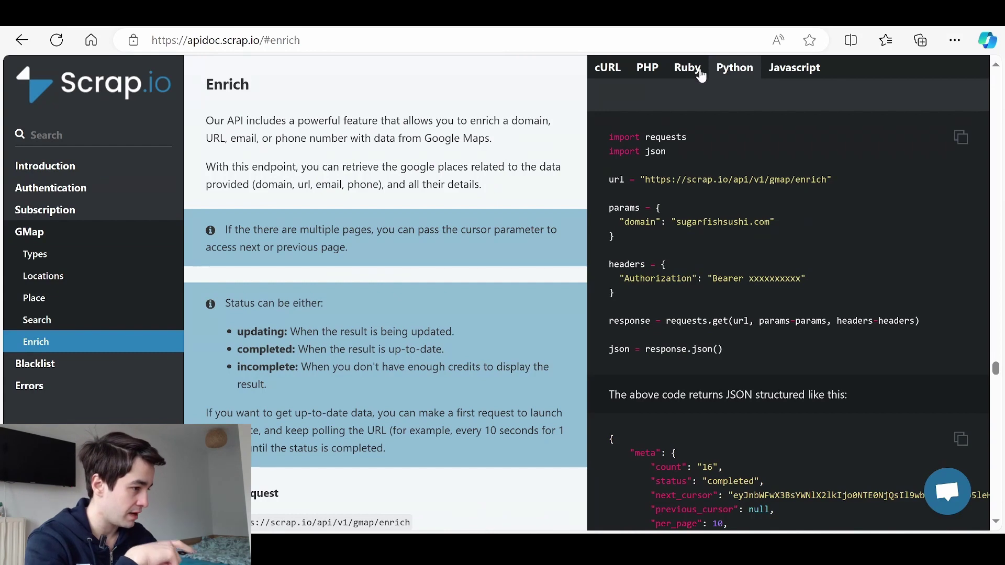
click(677, 67)
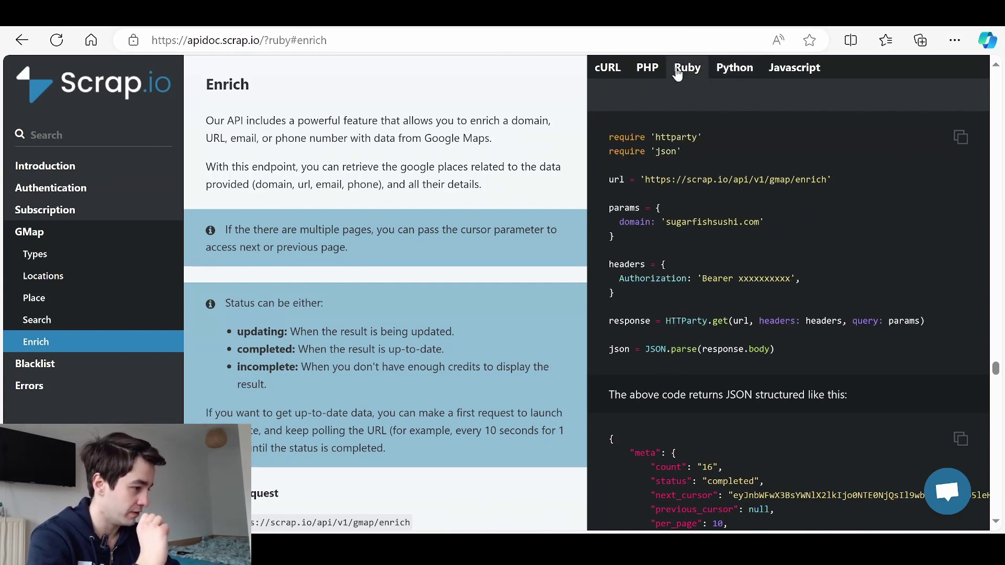
click(721, 72)
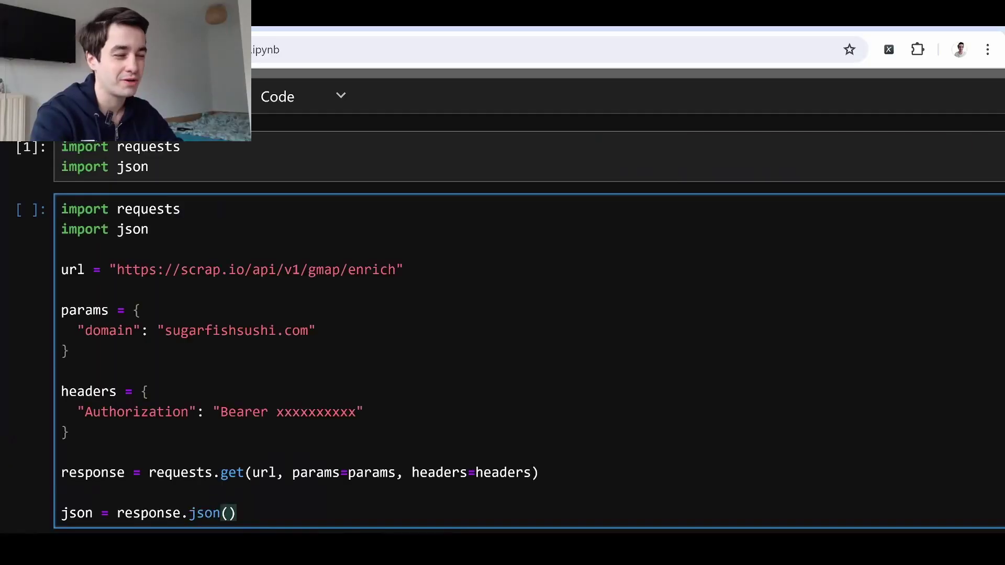
scroll(293, 335, left, 2)
key(ctrl+Home)
key(shift+Down)
key(shift+Down)
key(shift+Down)
key(BackSpace)
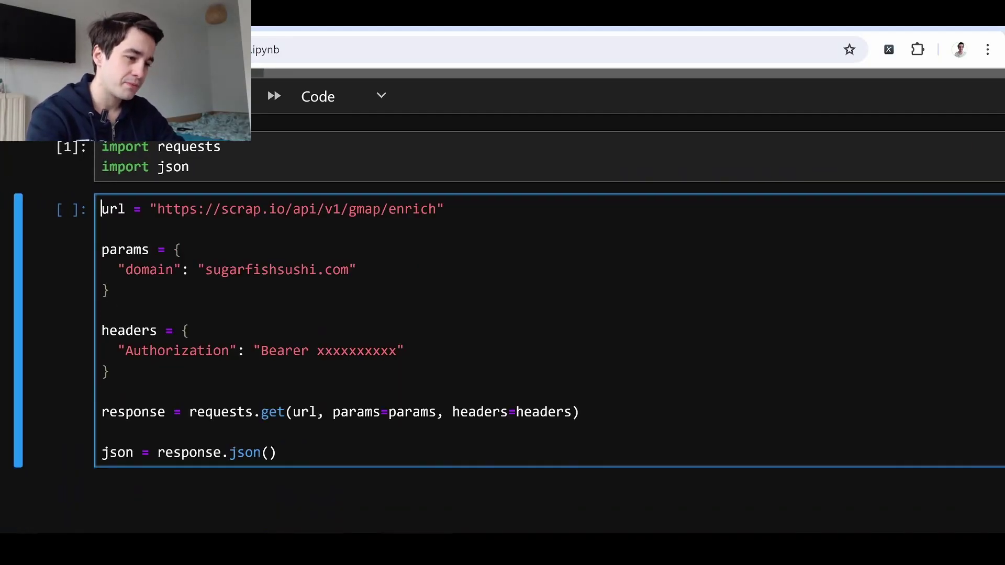
scroll(502, 325, down, 1)
click(165, 246)
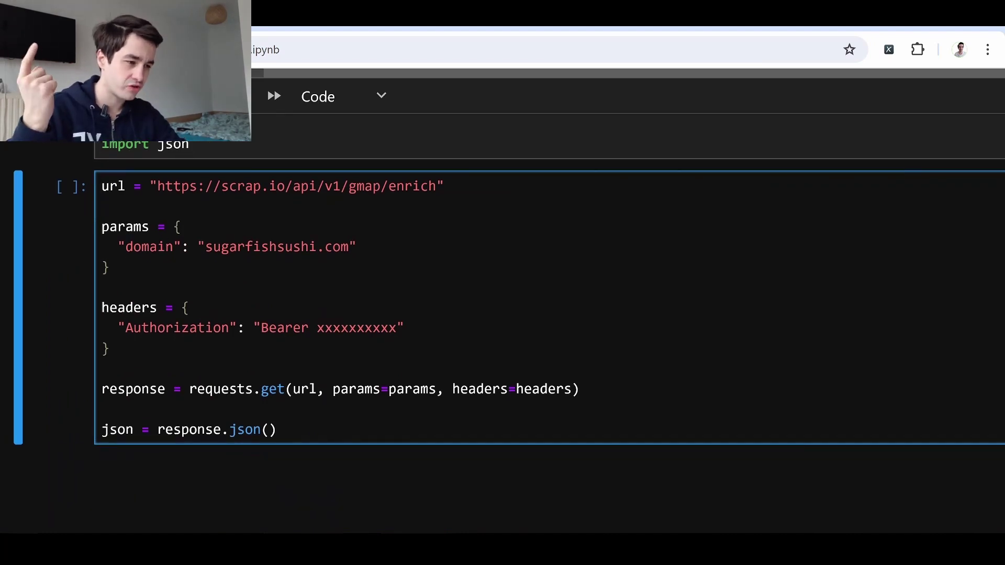
double_click(166, 246)
text(url)
key(alt+Tab)
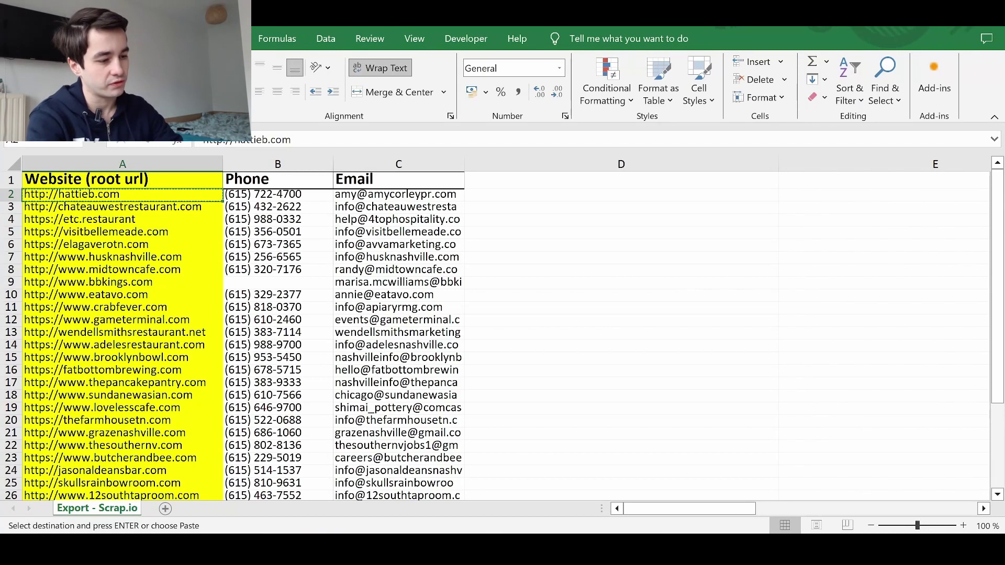
key(alt+Tab)
text(http://hattieb.com)
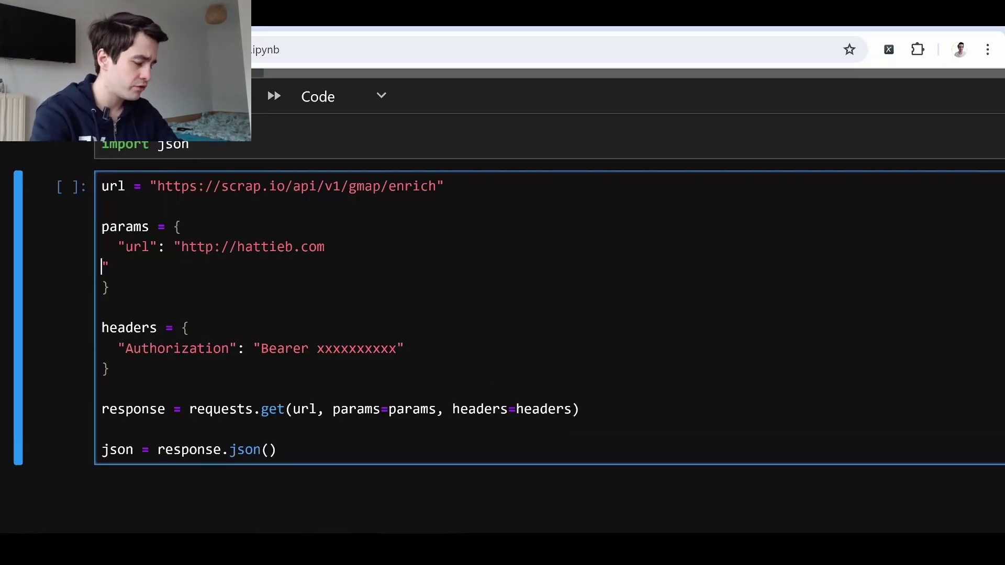
key(BackSpace)
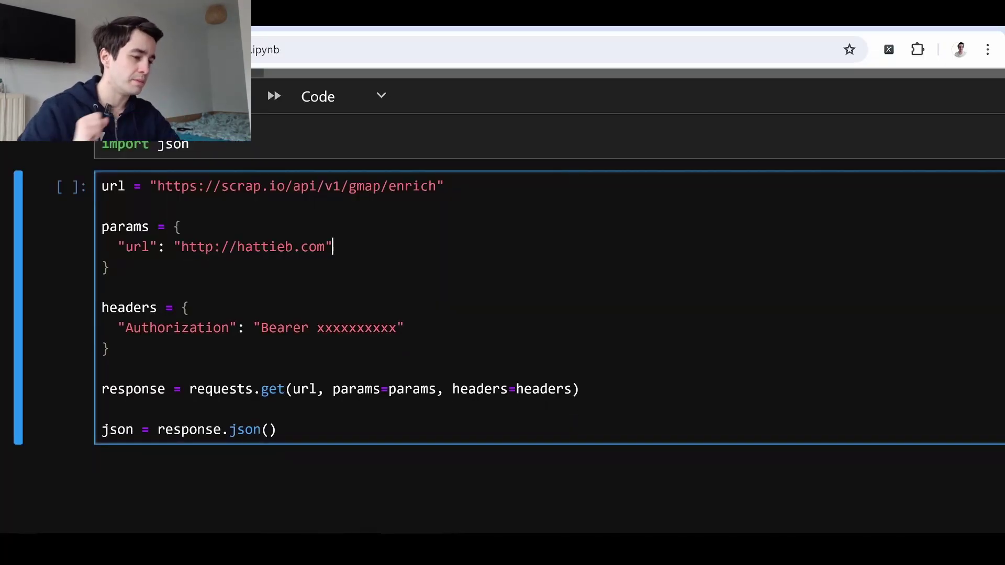
- Check the docs' per_page value 1 and start a new "per_page" parameter line
key(alt+Tab)
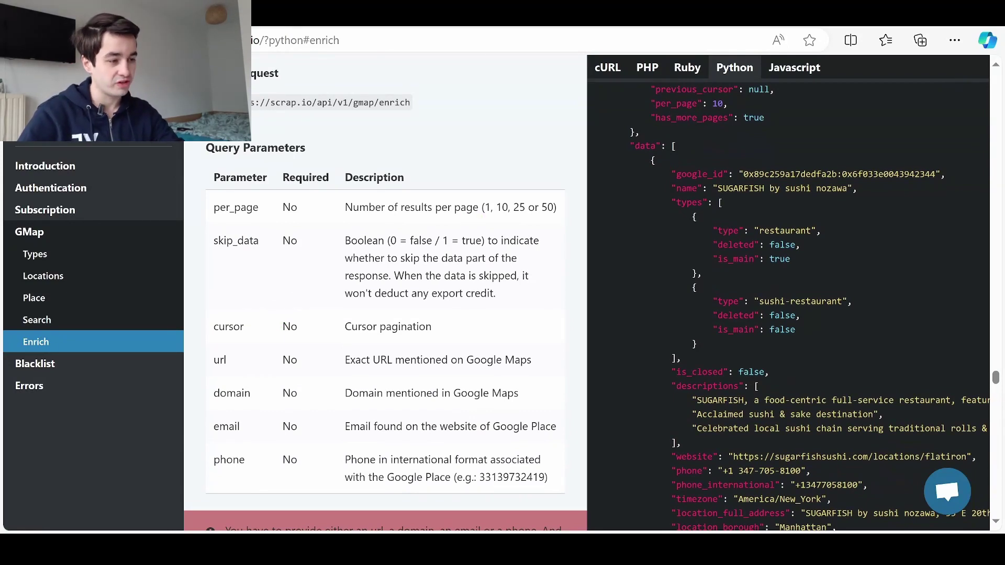
drag(481, 207, 490, 207)
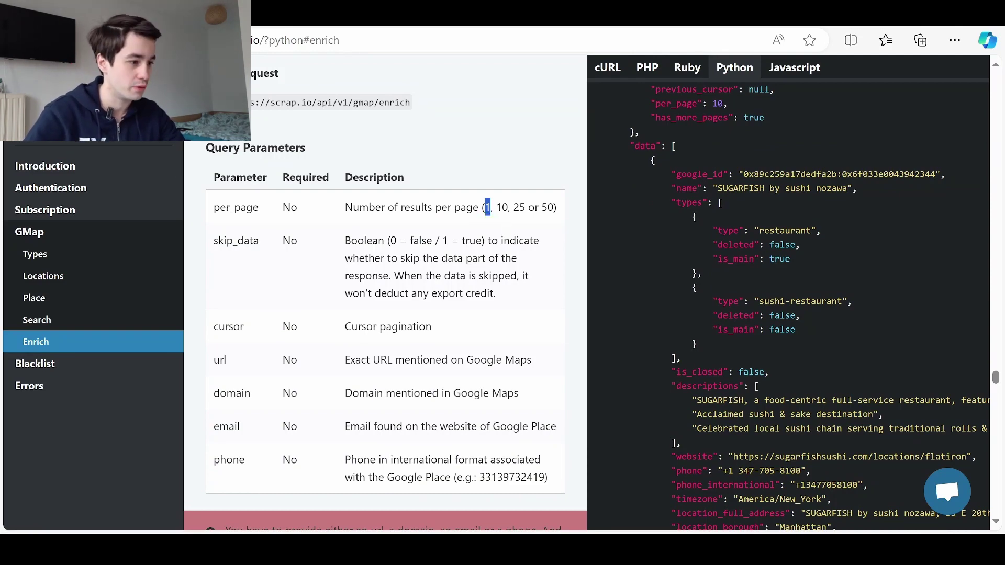
key(alt+Tab)
key(Return)
text("per_page":1)
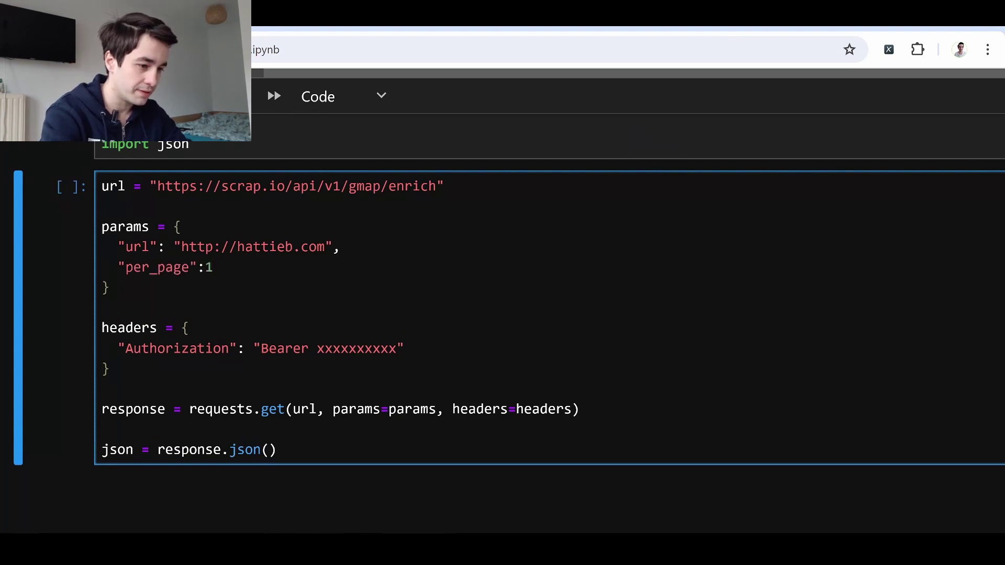
scroll(503, 293, down, 1)
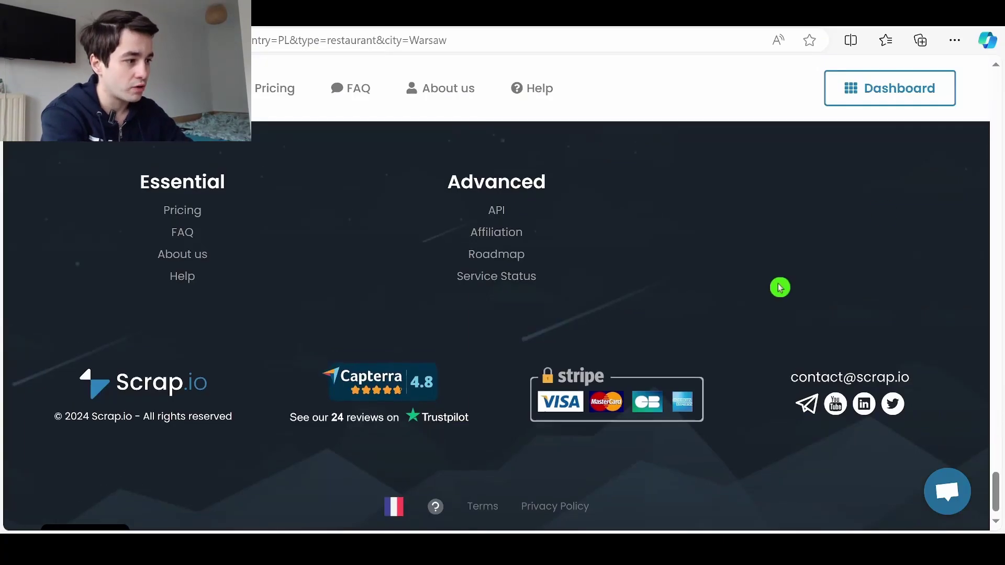
- Create a new Scrap.io API key named Gmaps under Security > API keys
scroll(780, 288, up, 15)
scroll(780, 287, up, 8)
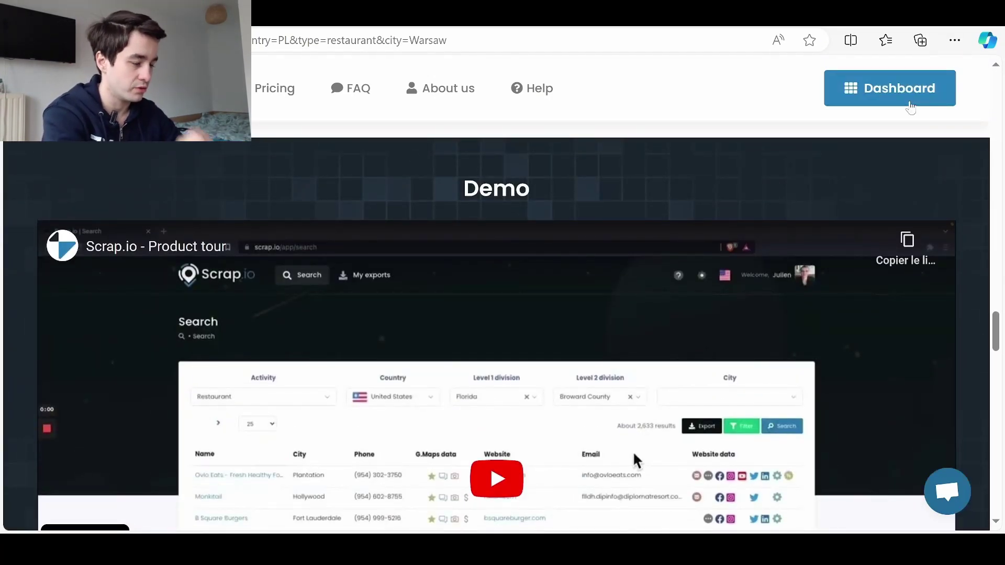
click(910, 105)
click(950, 88)
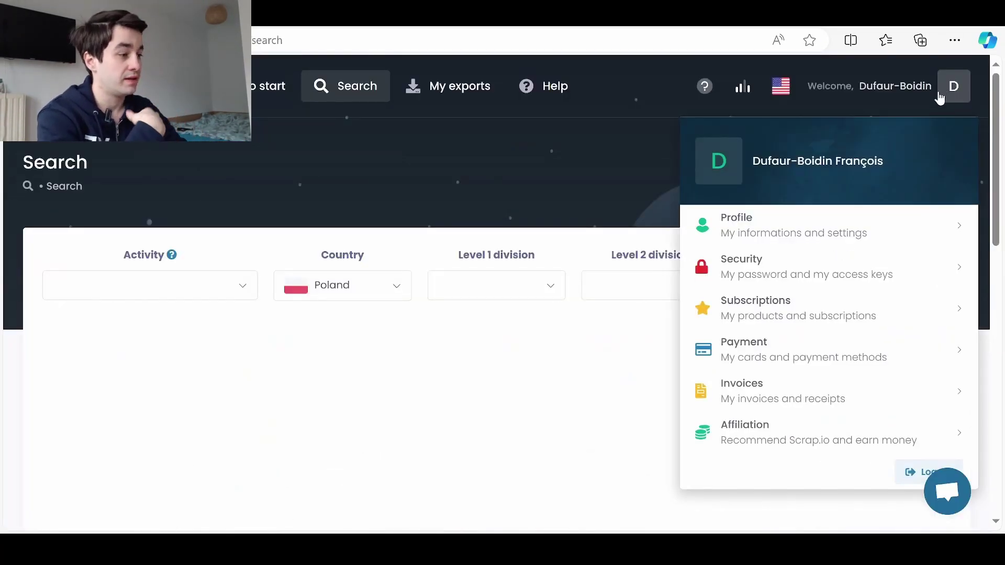
click(829, 274)
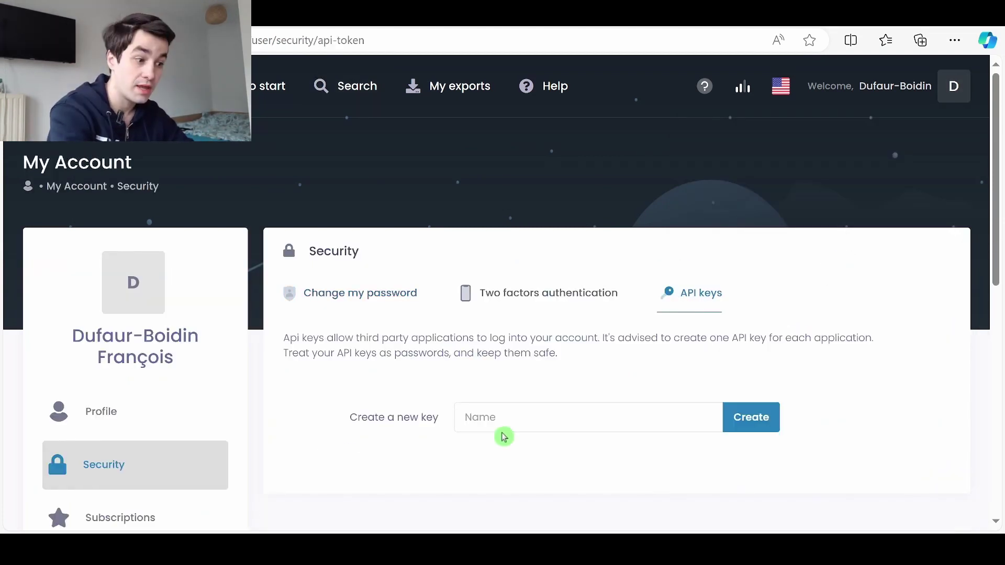
click(503, 437)
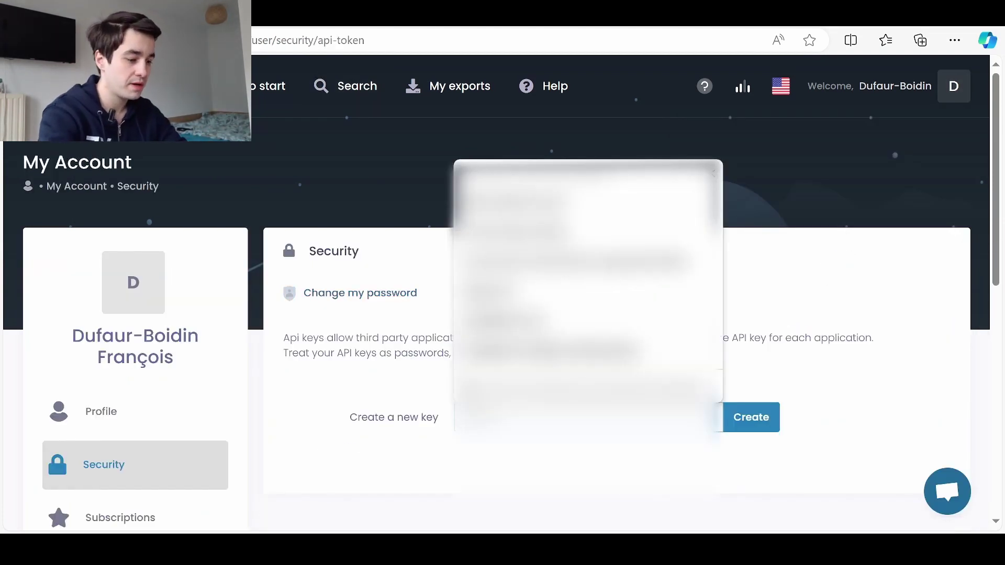
click(523, 178)
click(743, 429)
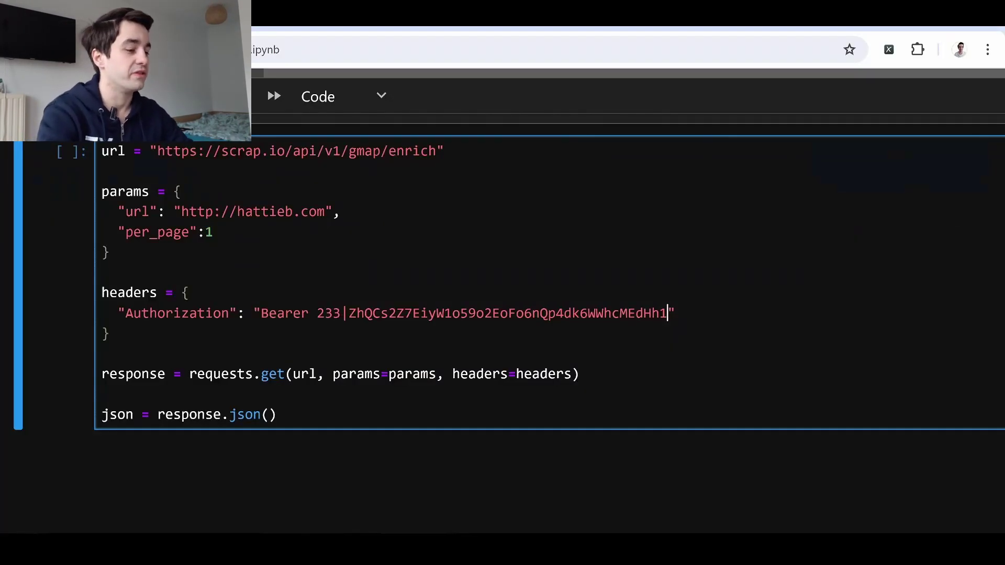
- Rename the response variable json to data in the request cell and rerun it
key(Down)
key(Down)
key(Down)
key(Delete)
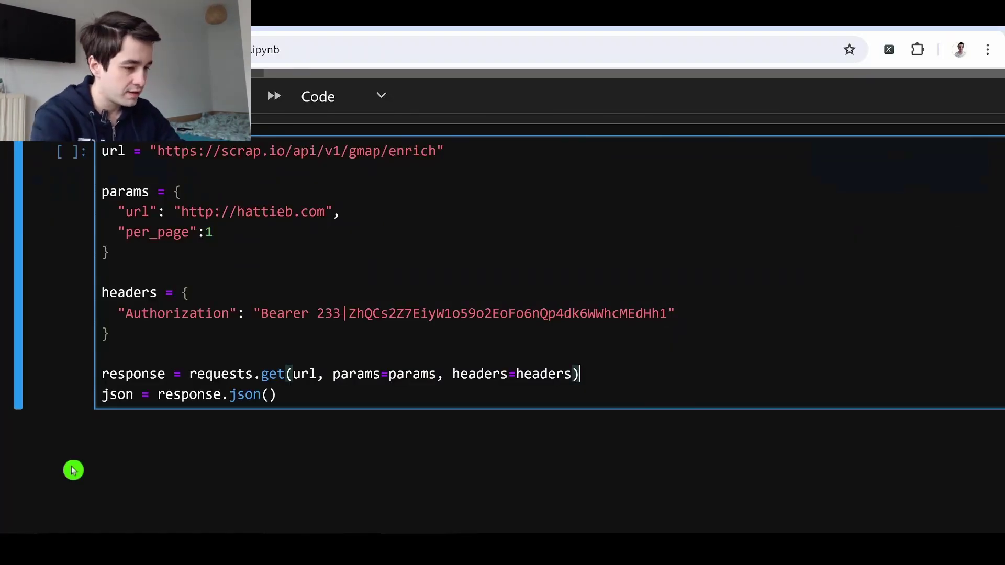
click(79, 389)
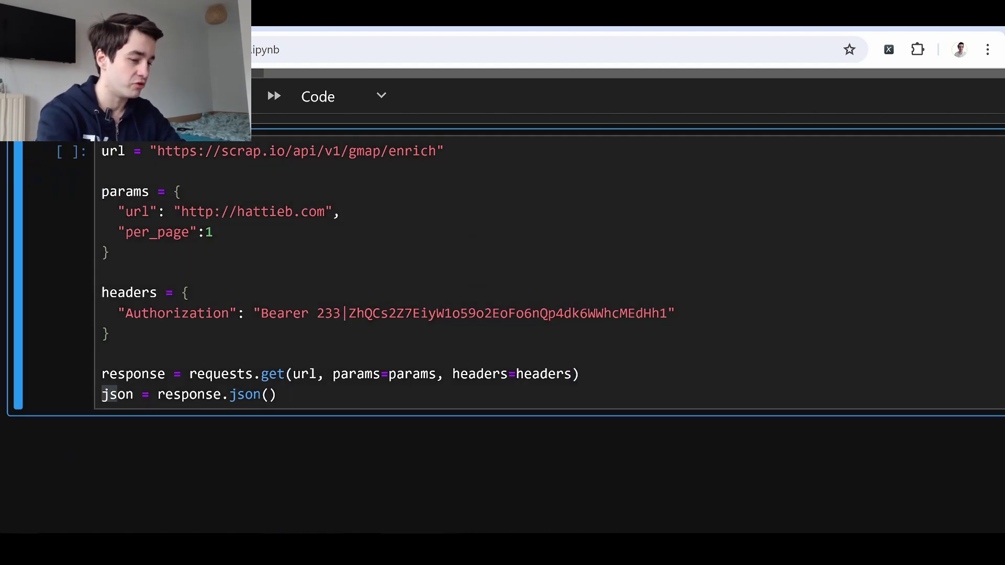
double_click(117, 394)
text(data)
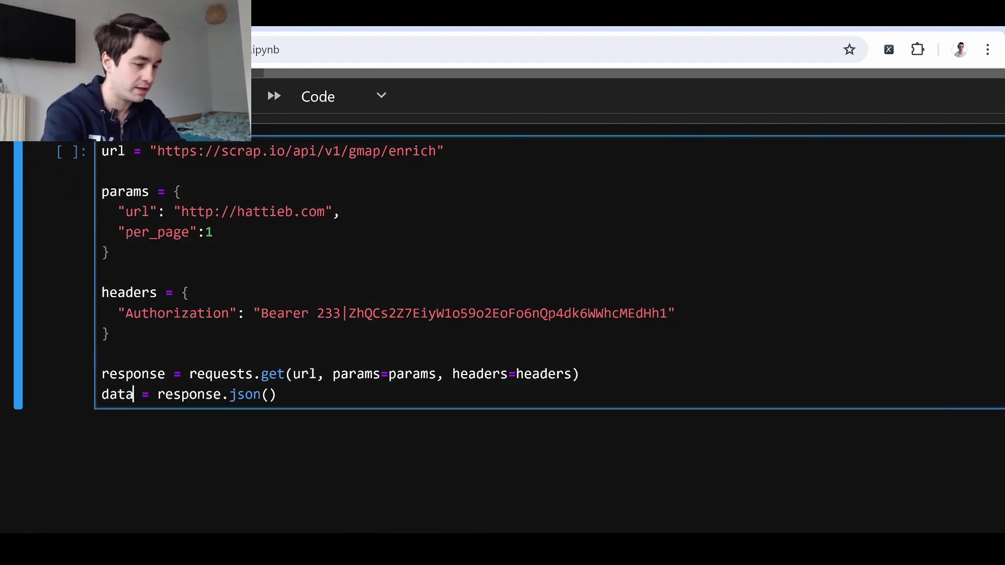
key(shift+Return)
- Display data in a new cell and zoom in to inspect the returned record
text(data)
key(shift+Return)
scroll(503, 314, up, 10)
scroll(503, 314, up, 15)
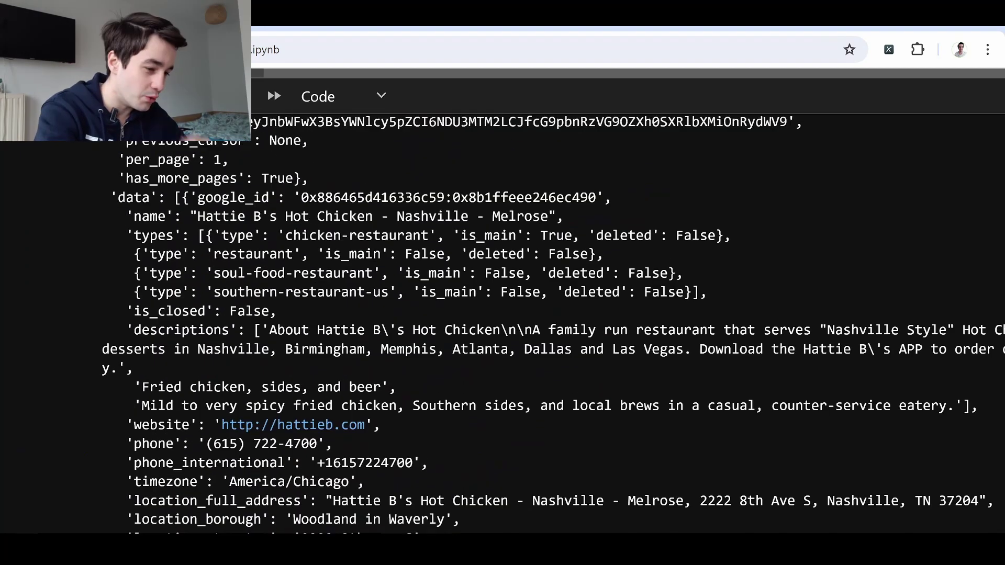
scroll(502, 314, down, 3)
key(ctrl+plus)
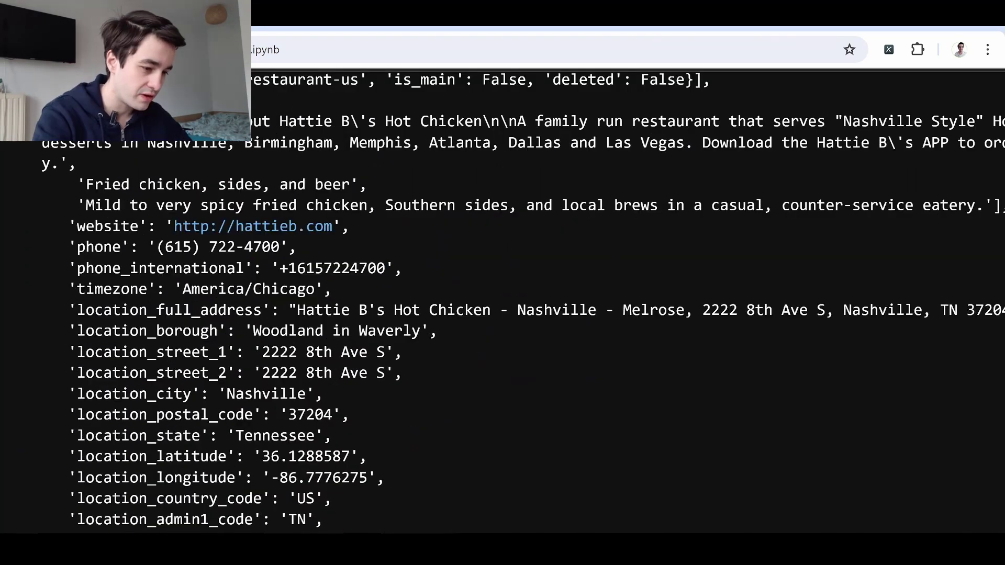
- Write a data["data"]["location_latitude"] lookup using the key copied from the output, and run it
double_click(151, 456)
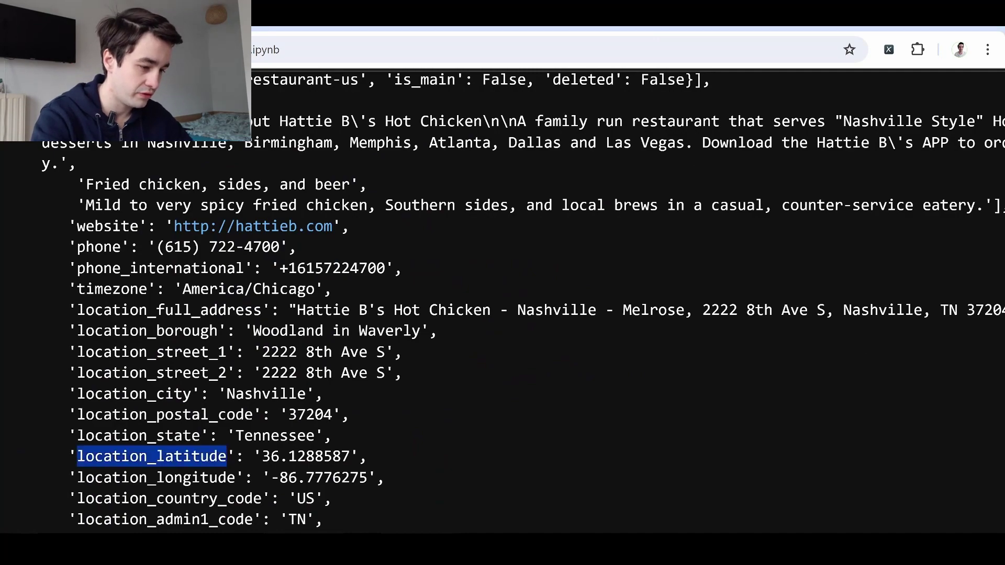
double_click(155, 477)
scroll(502, 301, up, 7)
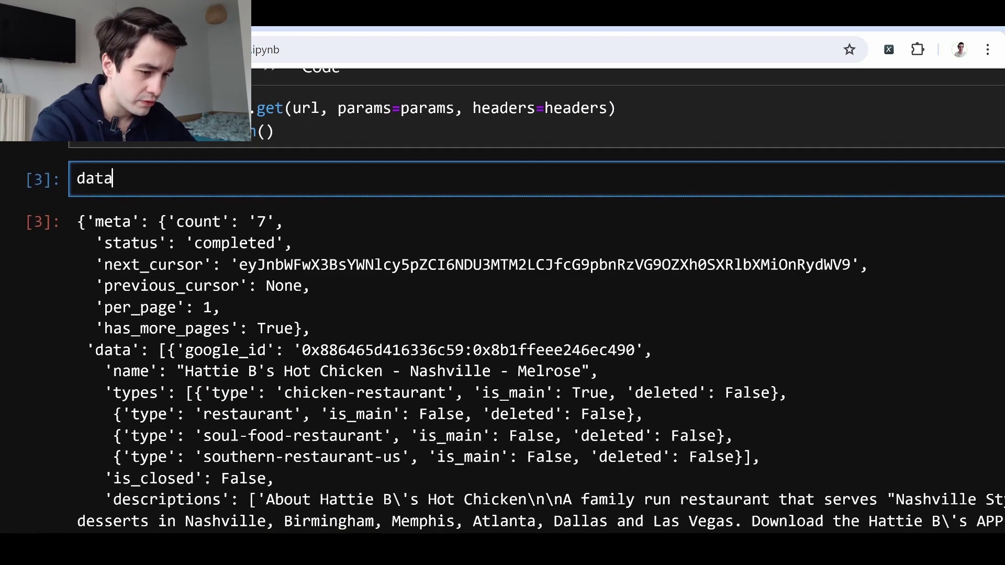
scroll(503, 314, down, 7)
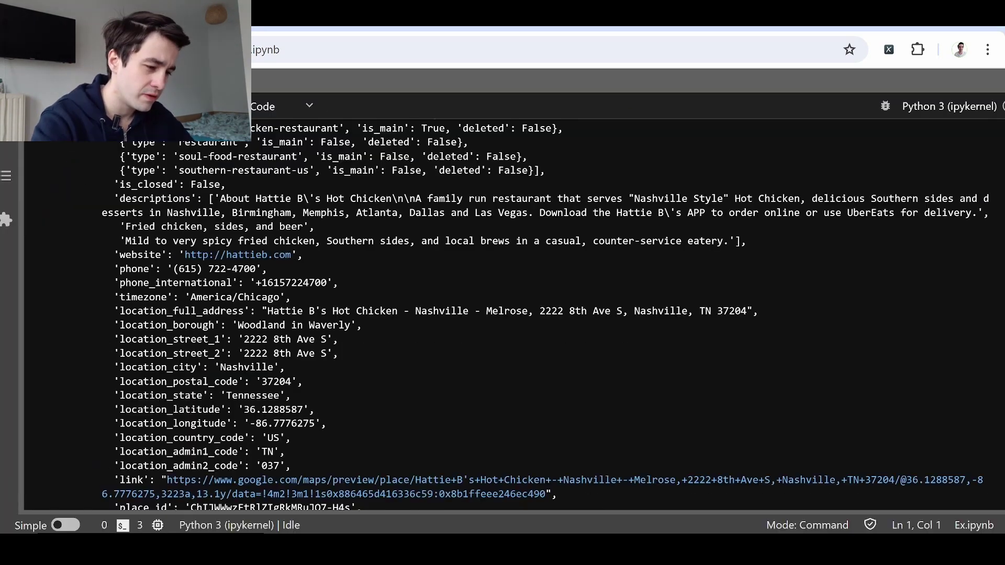
double_click(170, 409)
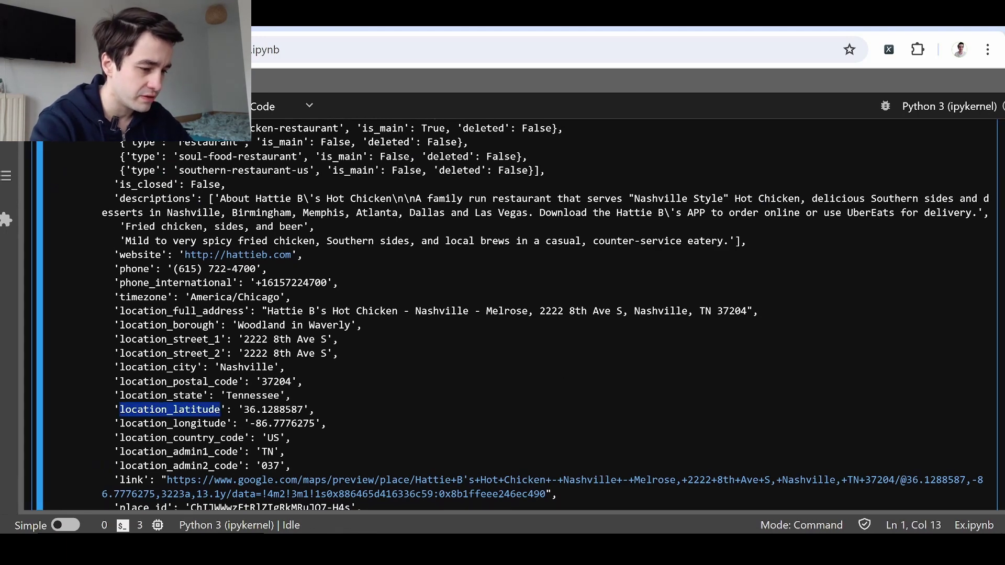
key(ctrl+c)
scroll(502, 314, up, 10)
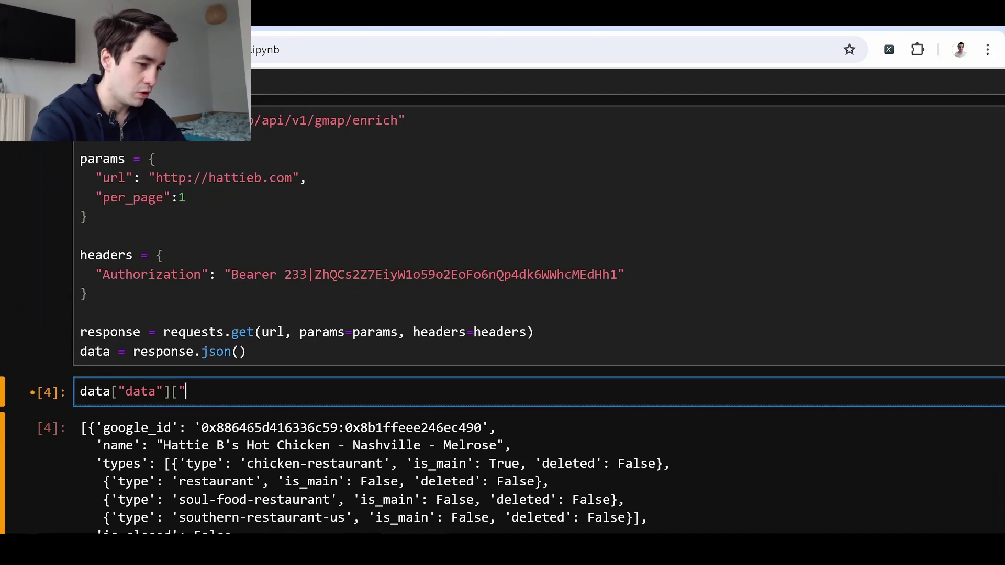
key(ctrl+v)
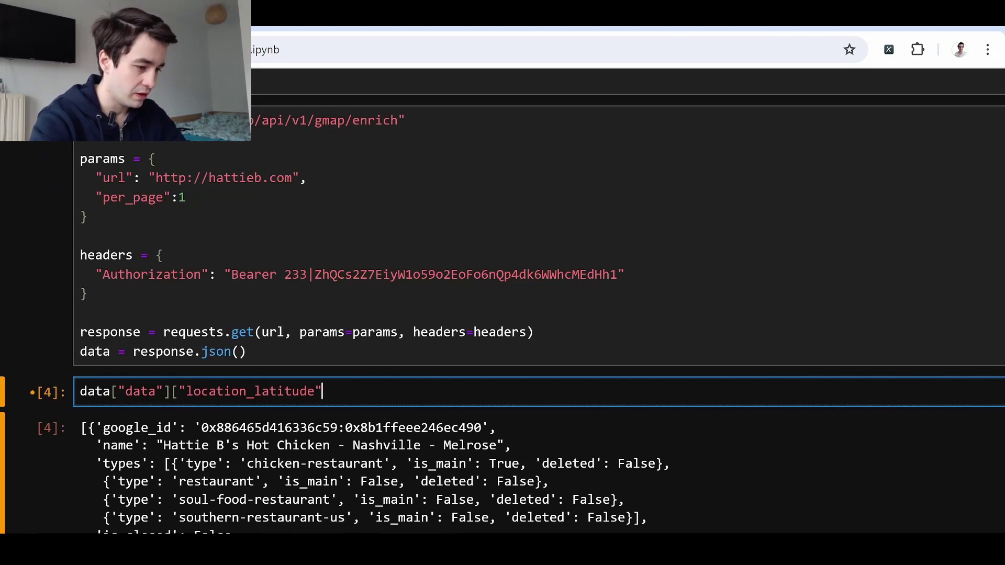
text(])
key(shift+Return)
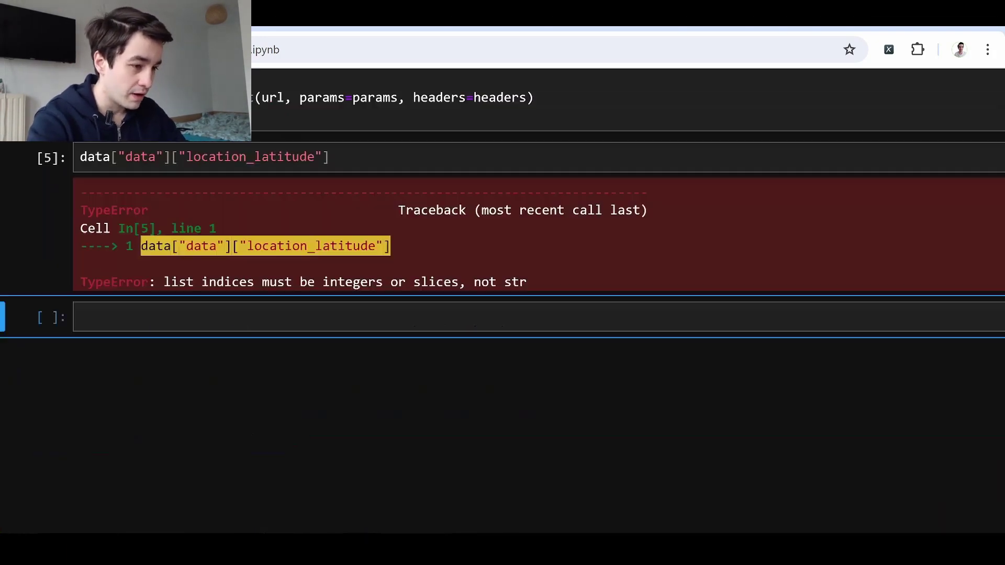
- Index the first result with [0], showing latitude 36.1288587, and assign it to lat
click(169, 156)
text([0)
key(ctrl+Return)
key(Home)
text(lat =)
- Add a second line lng = with the copied latitude lookup, ready to change its key
key(End)
key(Return)
text(lng =)
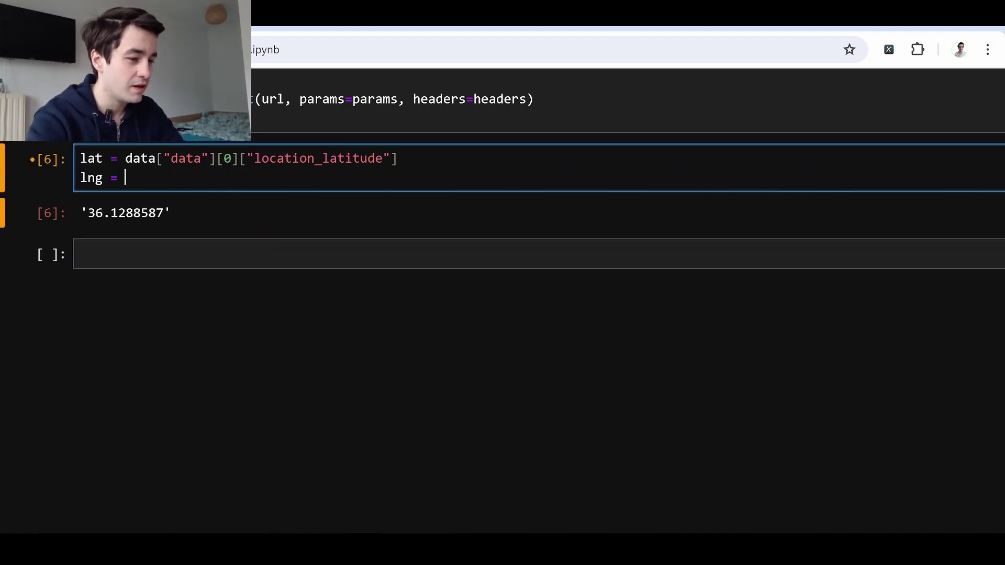
key(ctrl+v)
key(Up)
key(Down)
key(ctrl+d)
click(374, 177)
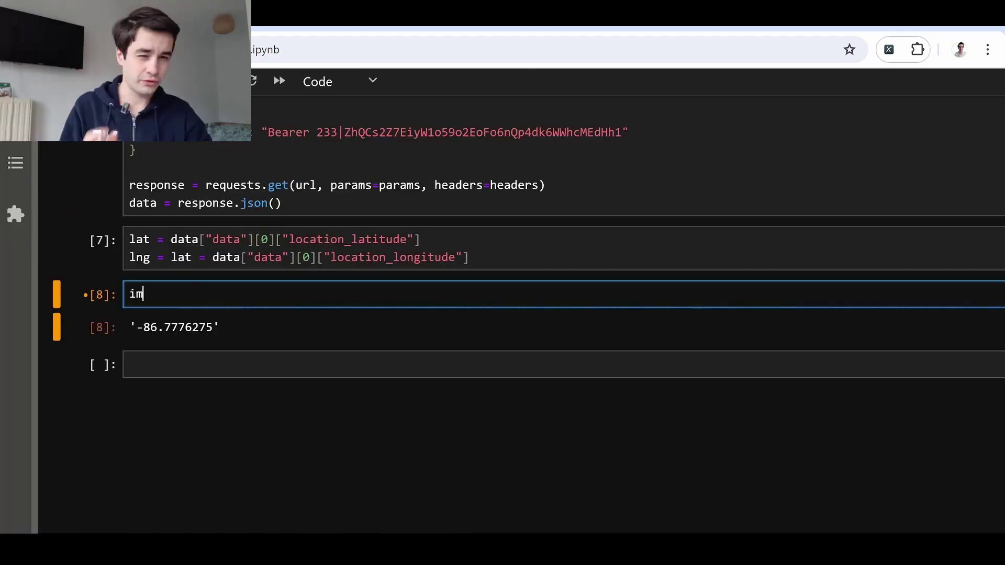
- Import pandas as pd, load restaurant_nashville.xlsx into df, and display the table
text(port pandas as pd)
key(shift+Return)
click(156, 349)
text(df = pdf)
text(read_excel("restaurant_nashville.xlsx"))
key(shift+Return)
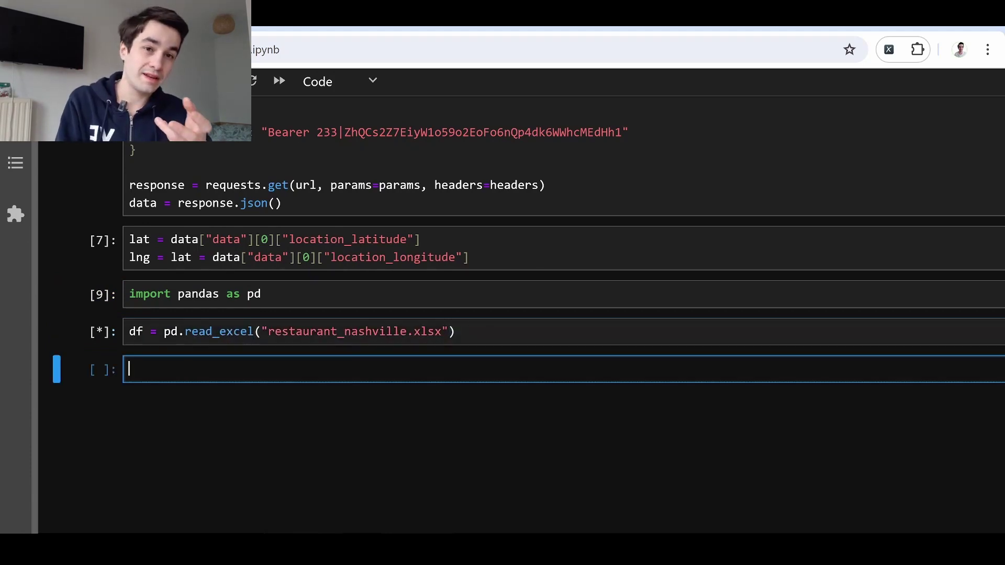
text(df)
key(ctrl+Return)
- Start a for site in loop over df["Website (root url)"] with a print in its body
text(["Website (root url)"])
key(ctrl+Return)
key(Home)
text(for site in)
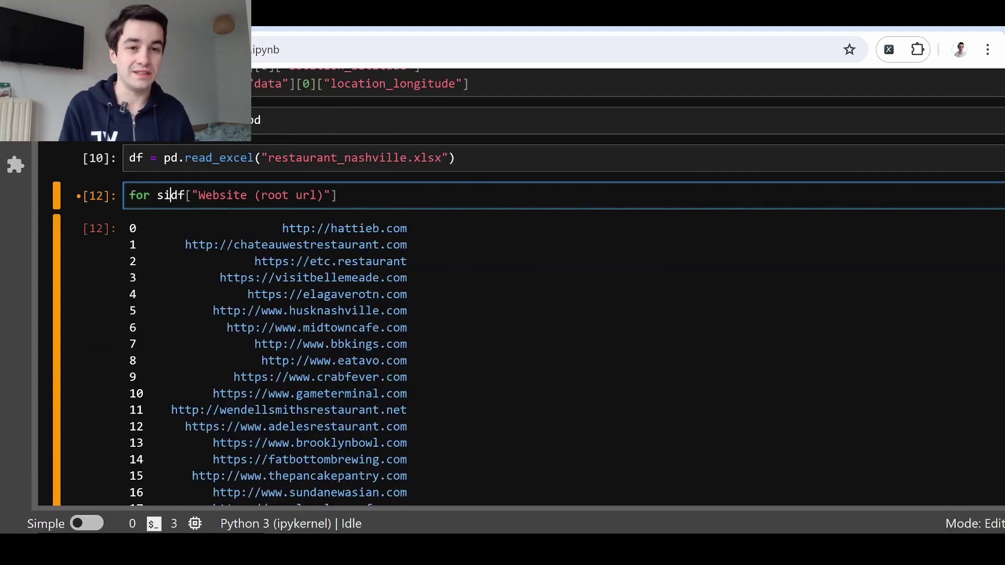
key(End)
text(:)
key(Return)
text(print()
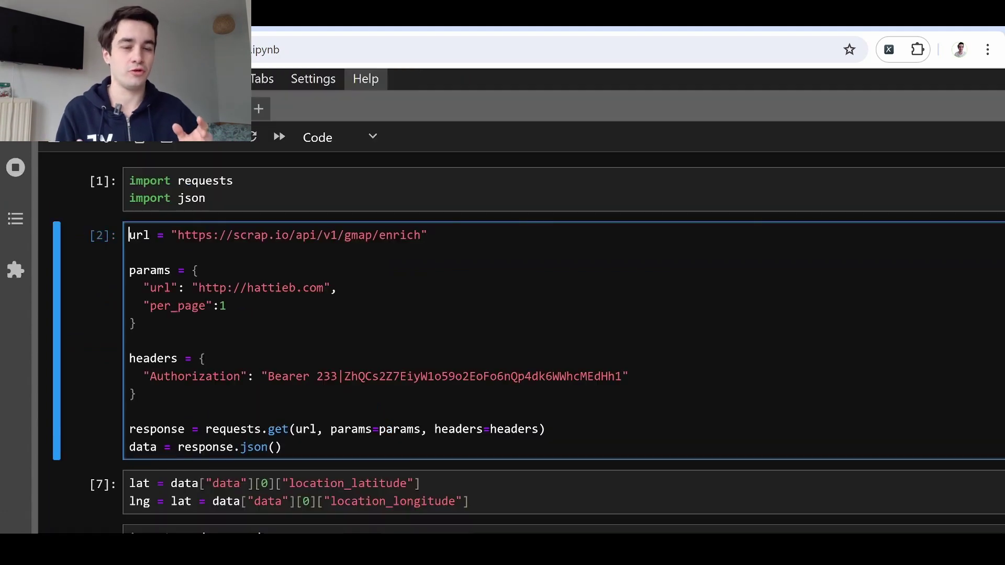
- Wrap the enrich request in def api_scrap(site) that returns data, and run the cell
text(def api_scrap(site):)
key(Return)
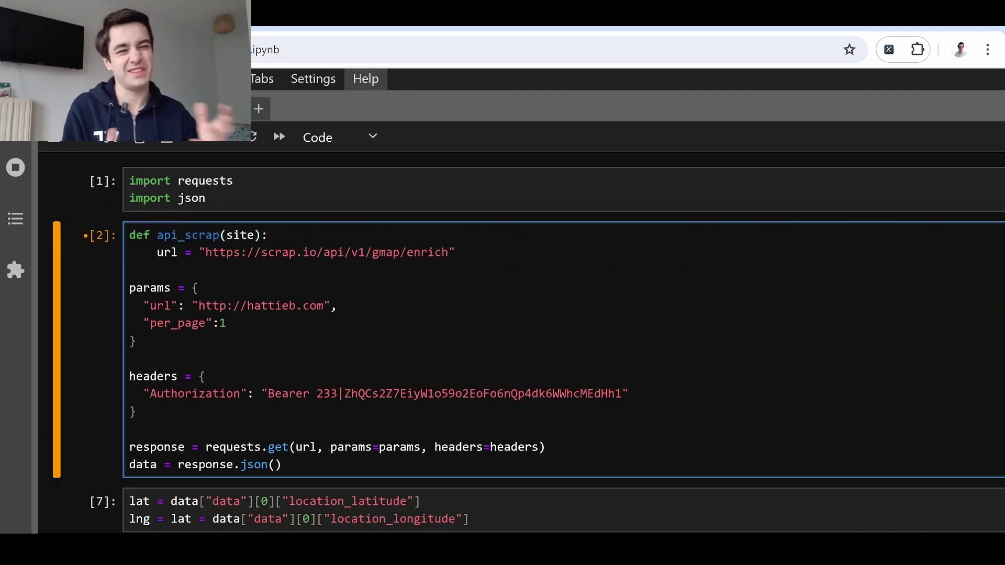
key(ctrl+shift+End)
key(Tab)
key(Return)
key(Return)
text(return data)
key(ctrl+Return)
- In the loop, call api_scrap(site) and, when scrap["data"] is empty, print the site
text(site,)
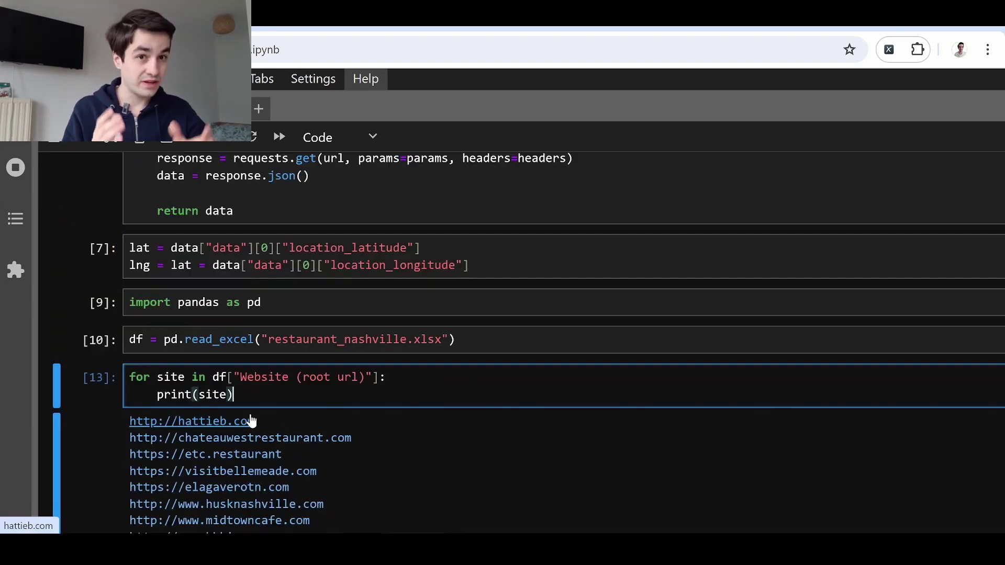
key(BackSpace)
key(BackSpace)
key(BackSpace)
key(BackSpace)
key(BackSpace)
key(BackSpace)
key(BackSpace)
key(BackSpace)
key(BackSpace)
key(BackSpace)
text(_scrap(site))
key(Return)
key(Return)
text(if scrap["data"] == )
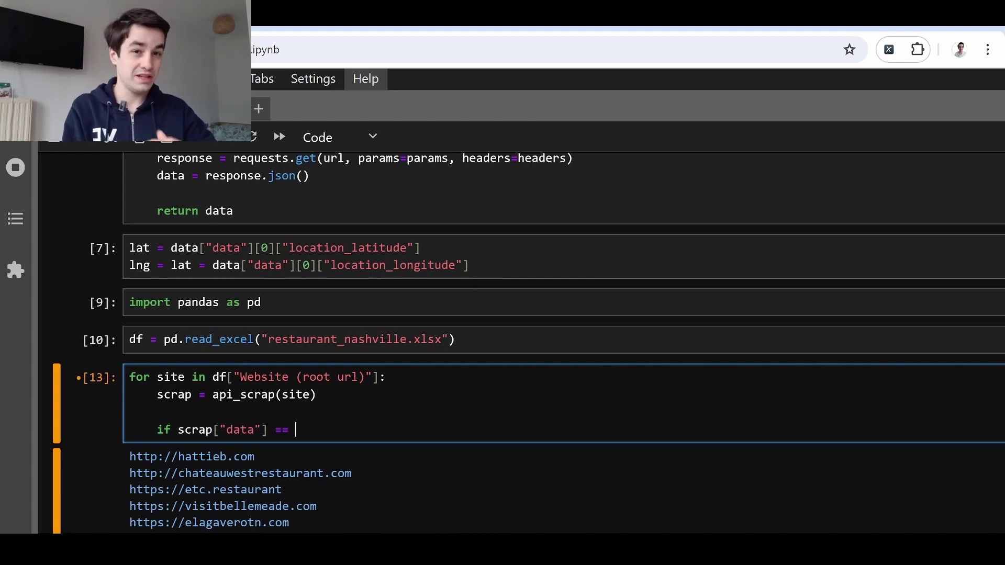
text([]:)
key(Return)
text(print(site))
- Add the "Oups... Nothing is here" message and a "-"*20 separator to the empty branch
key(Return)
text(pri)
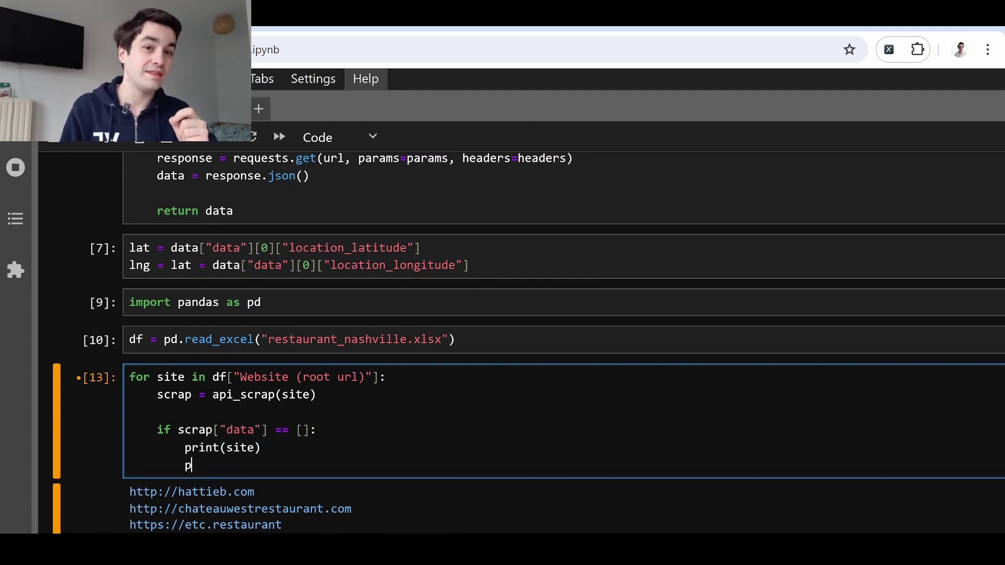
text(nt("Oups... Notion)
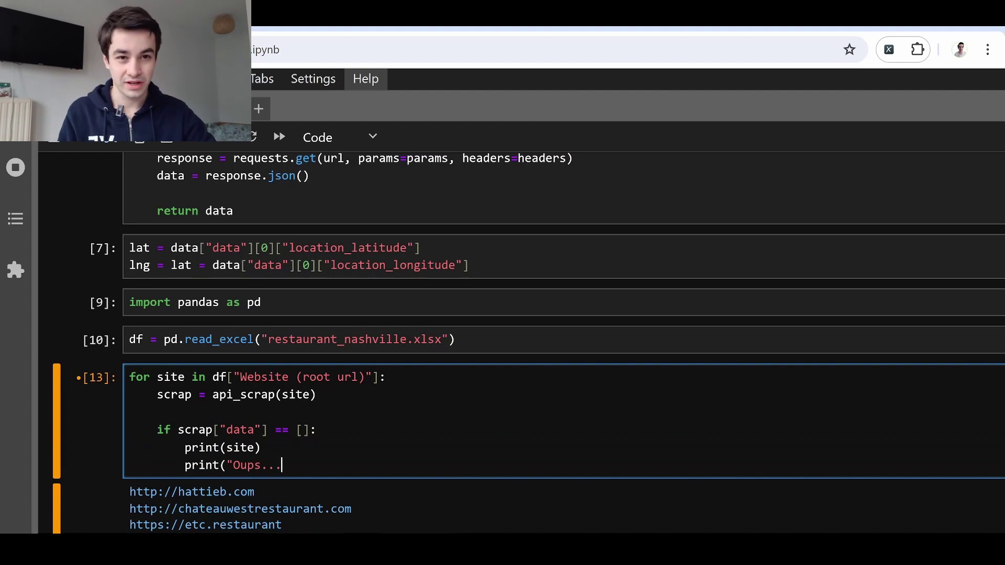
key(BackSpace)
key(BackSpace)
key(BackSpace)
text(hing is here"))
key(Return)
text(p)
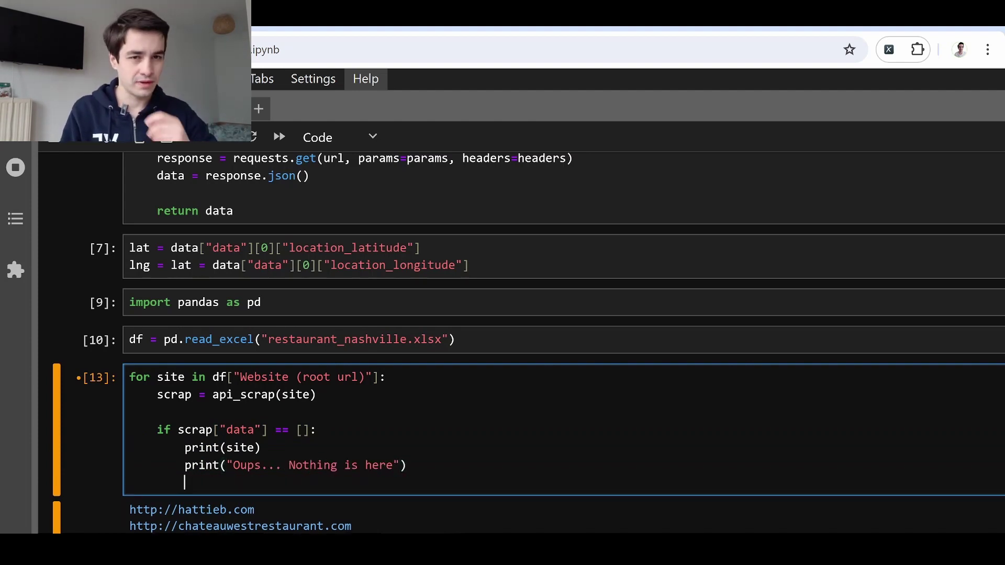
text(rint(")
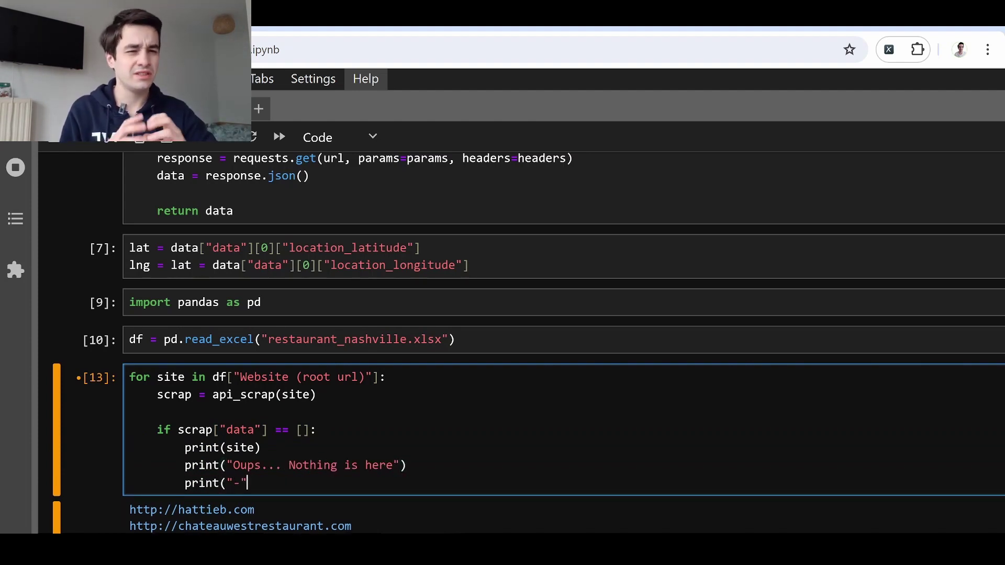
text(-"*20))
key(Return)
- Add an else branch printing the first result's "name"
text(else:)
key(Return)
scroll(225, 423, down, 2)
text(print(scrap["data"][)
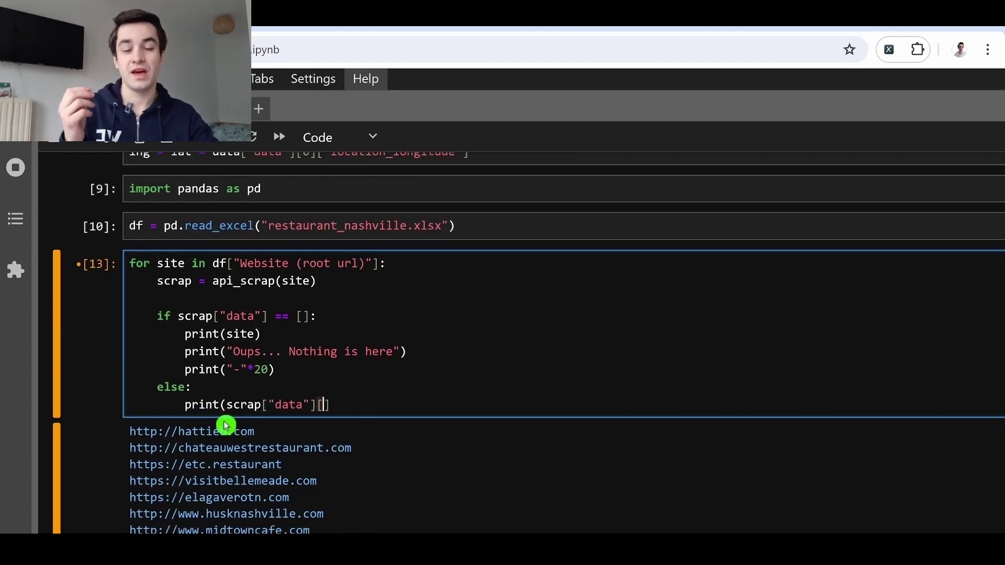
text(]["name"]))
- Duplicate the print for location_latitude and location_longitude, then add the separator print in else
key(shift+alt+Down)
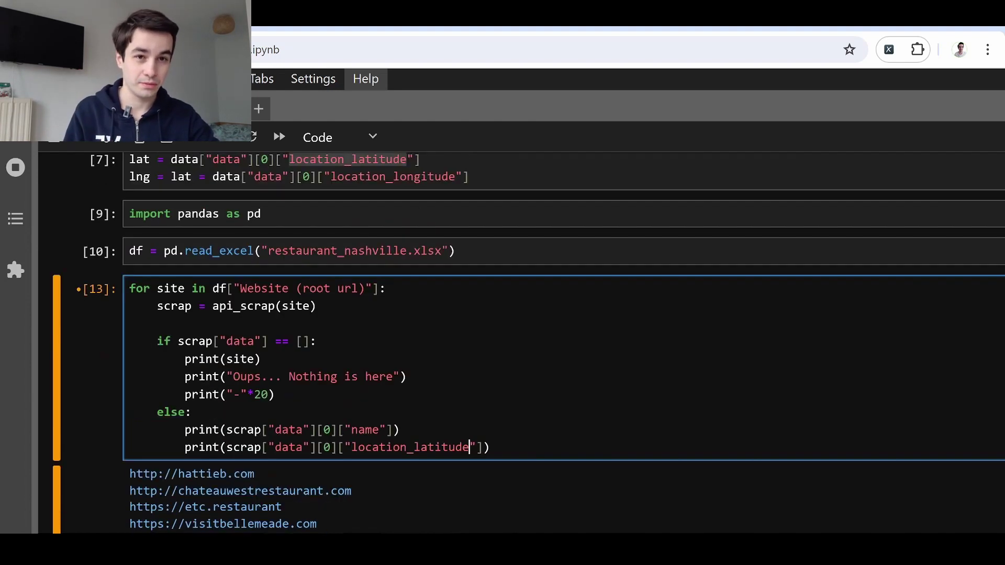
key(Return)
key(ctrl+v)
scroll(463, 364, down, 2)
double_click(463, 364)
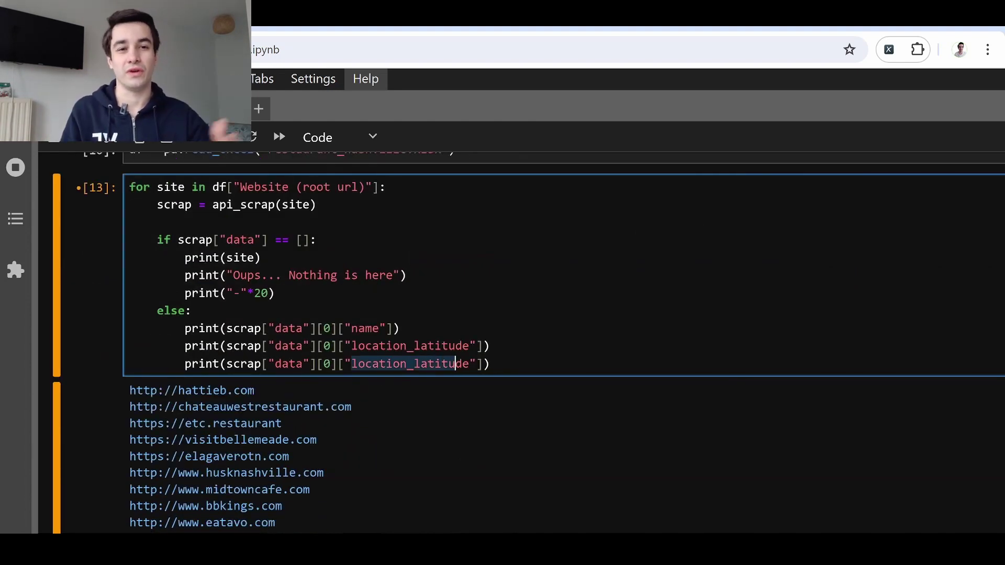
text(location_longitude)
key(Return)
key(ctrl+v)
scroll(563, 340, up, 1)
key(ctrl+z)
key(Return)
key(ctrl+v)
scroll(564, 340, up, 2)
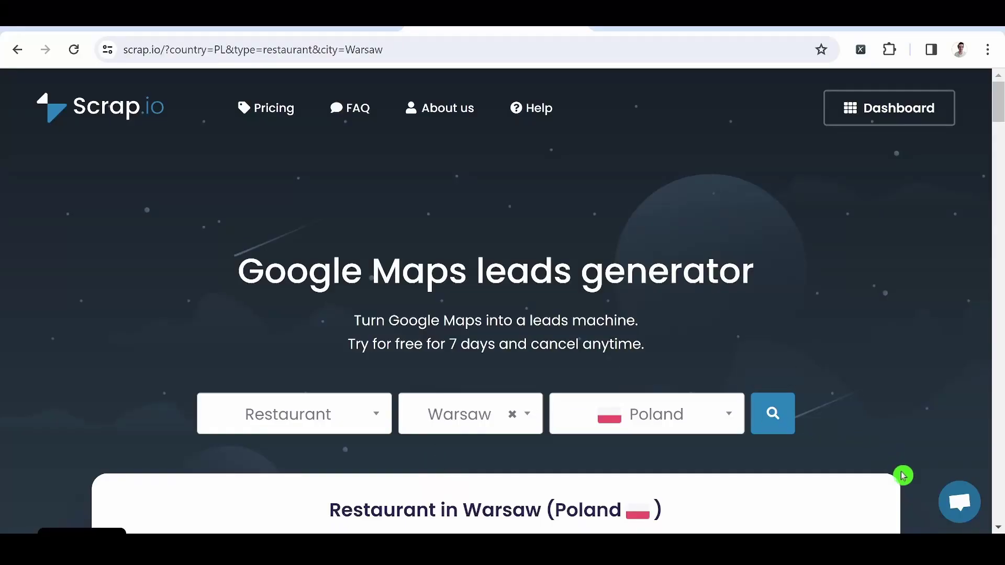
- Open the Scrap.io support chat bubble at the bottom-right of the Warsaw restaurants page
click(957, 517)
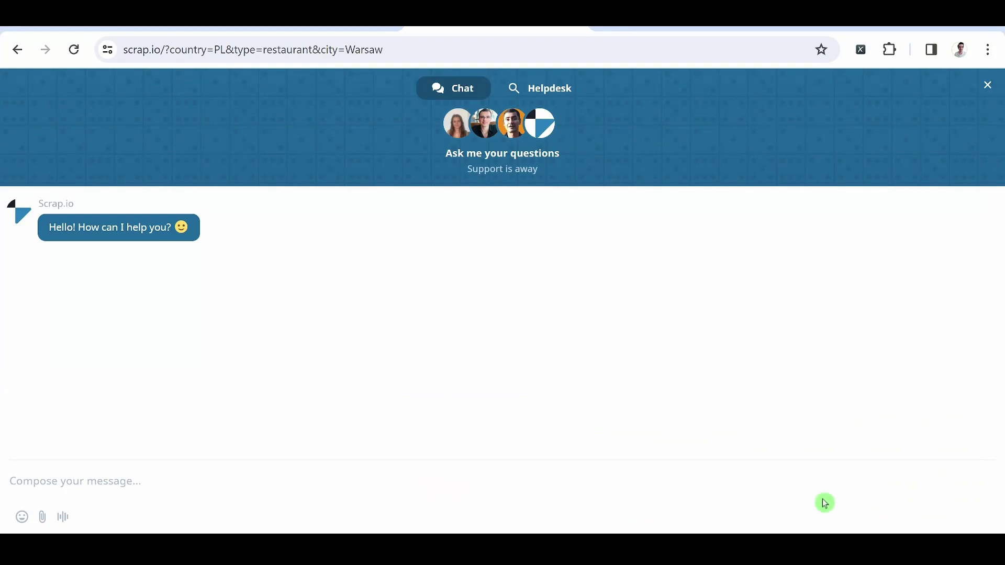